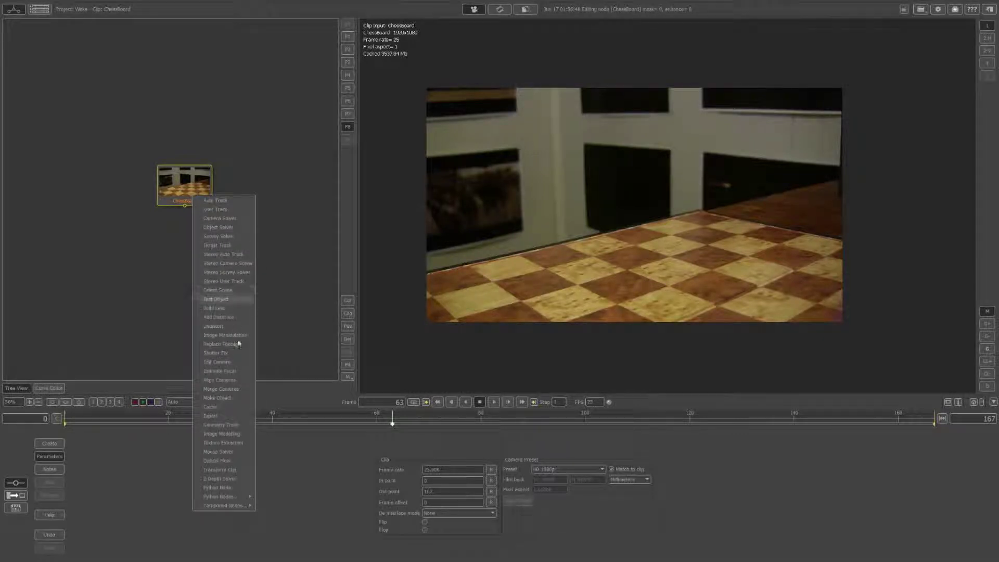
- Attach an Undistort node to the ChessBoard clip and set its low order distortion to 0.041
left_click(229, 326)
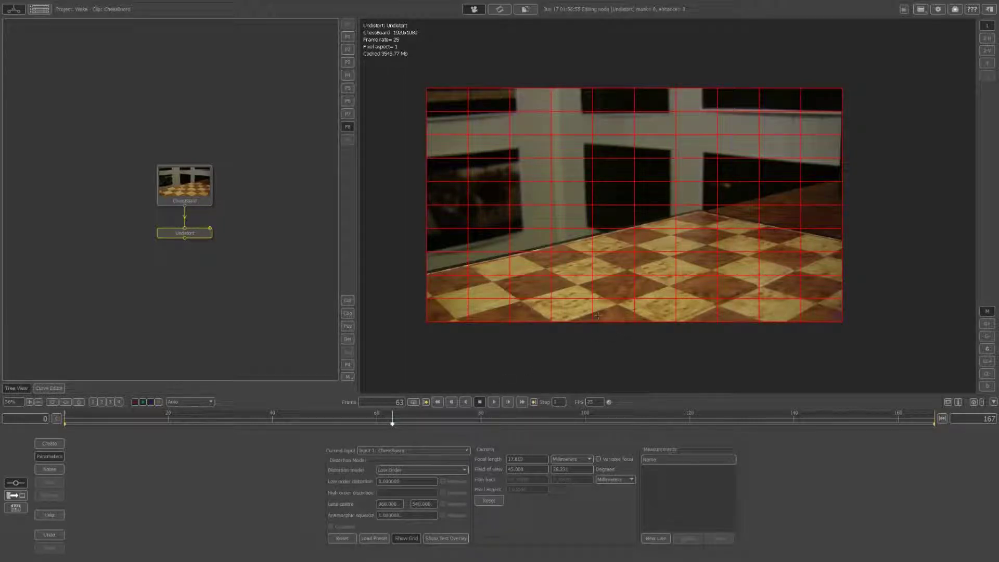
double_click(407, 481)
type("0.041")
key("Return")
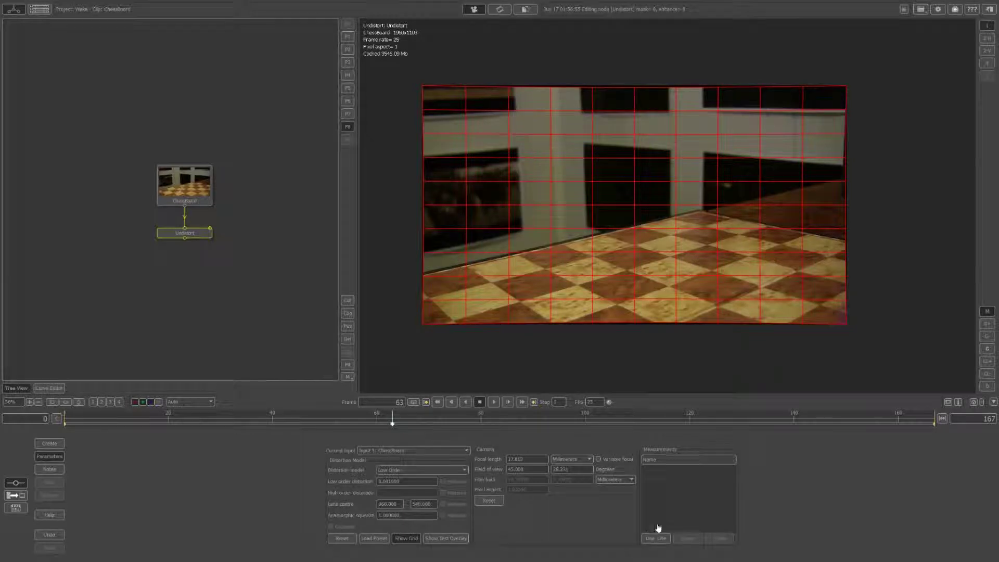
- Attach an Auto Track node to the output of the Undistort node
right_click(178, 236)
left_click(190, 240)
left_click_drag(176, 264, 175, 262)
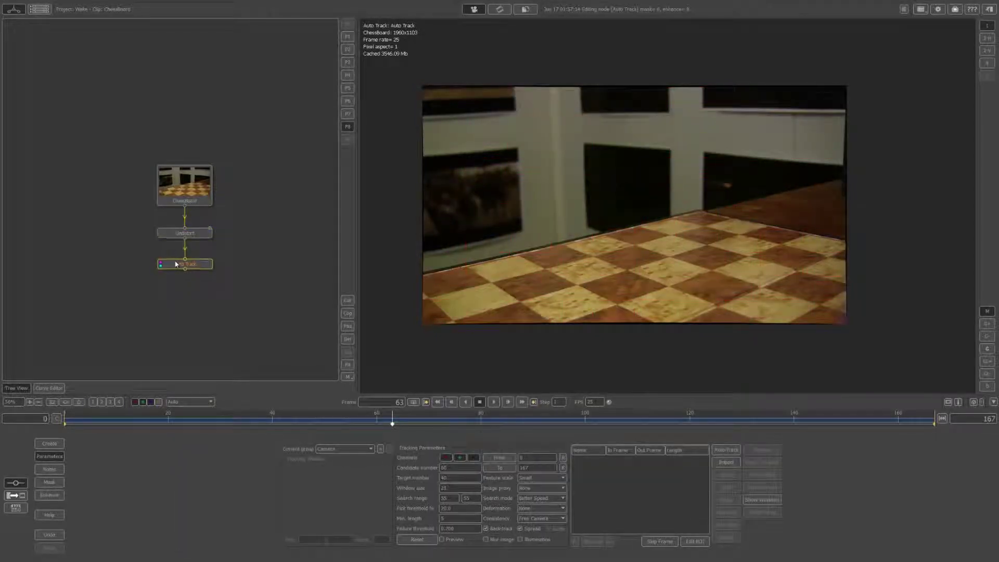
- Enable colour enhancement on the Auto Track node, raising contrast to about 0.46 and lowering brightness to about -0.06
left_click(49, 495)
left_click(452, 447)
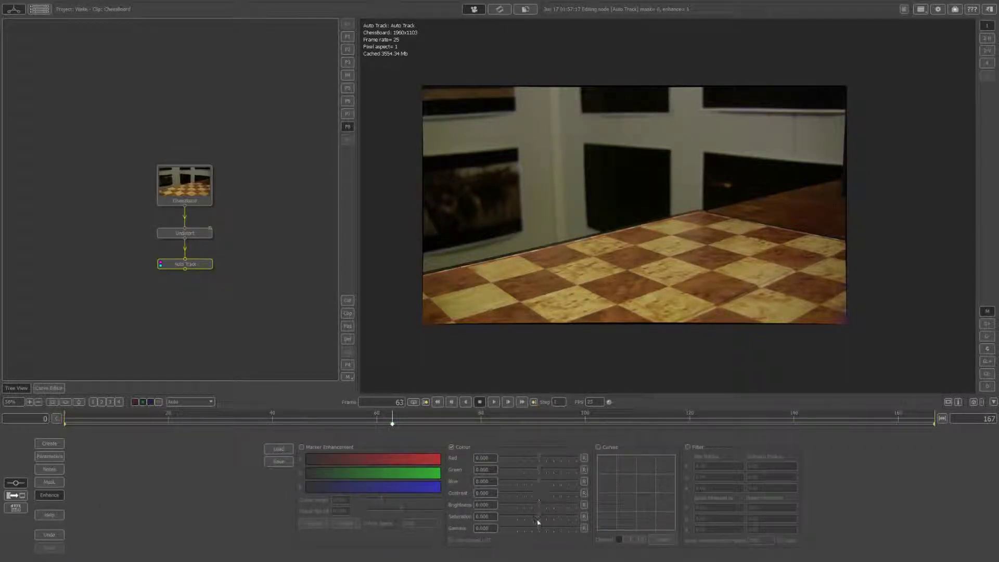
left_click_drag(539, 492, 556, 494)
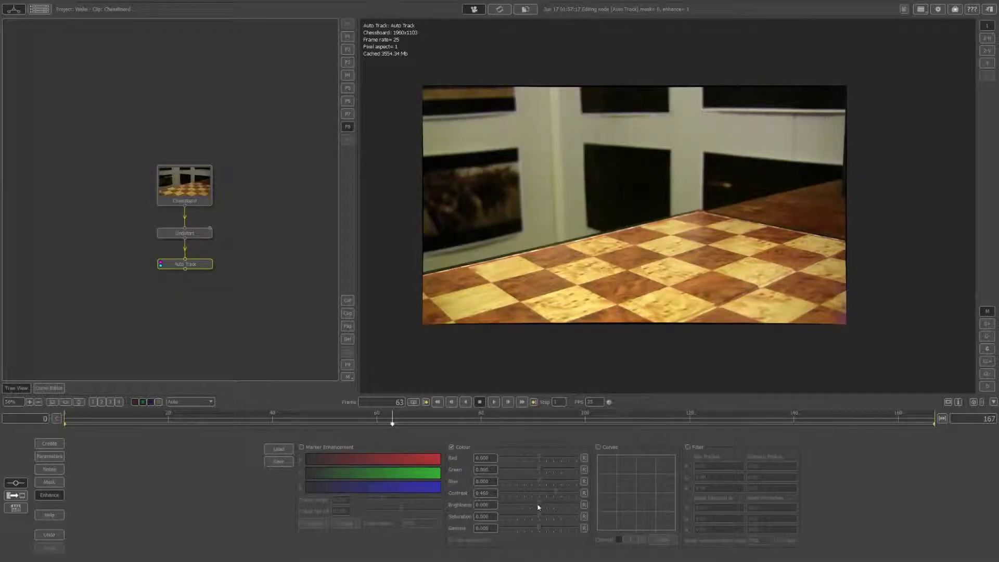
left_click(535, 507)
left_click_drag(536, 507, 534, 507)
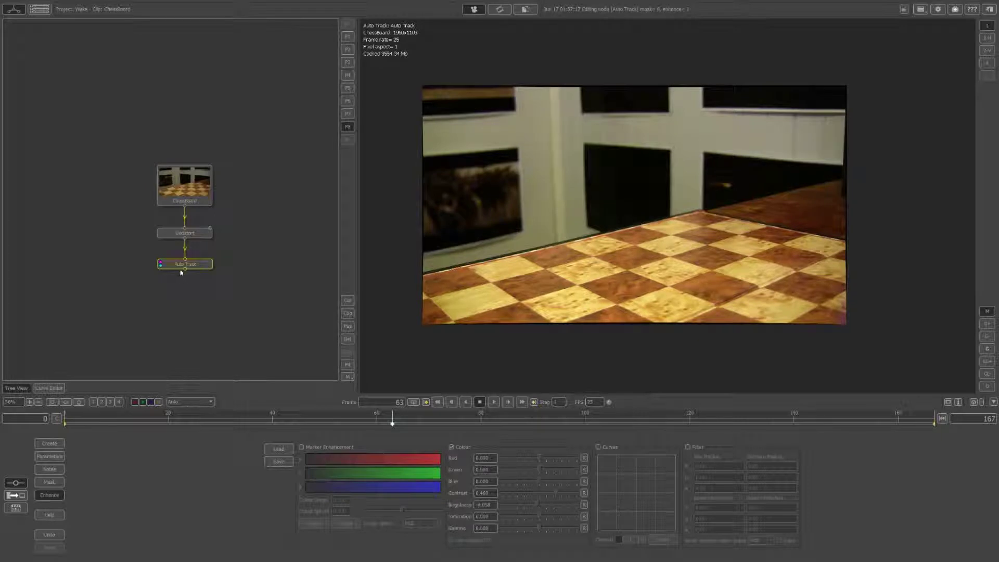
- Go to frame 0 and set Auto Track's feature scale to Large and search mode to Better Accuracy with the preview enabled
left_click(48, 458)
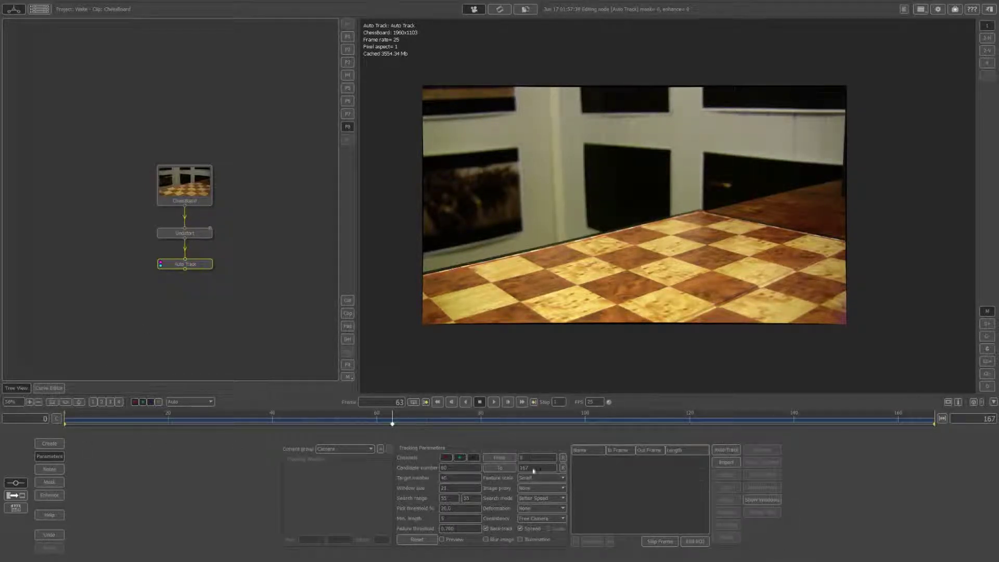
left_click(220, 423)
left_click_drag(115, 425, 45, 424)
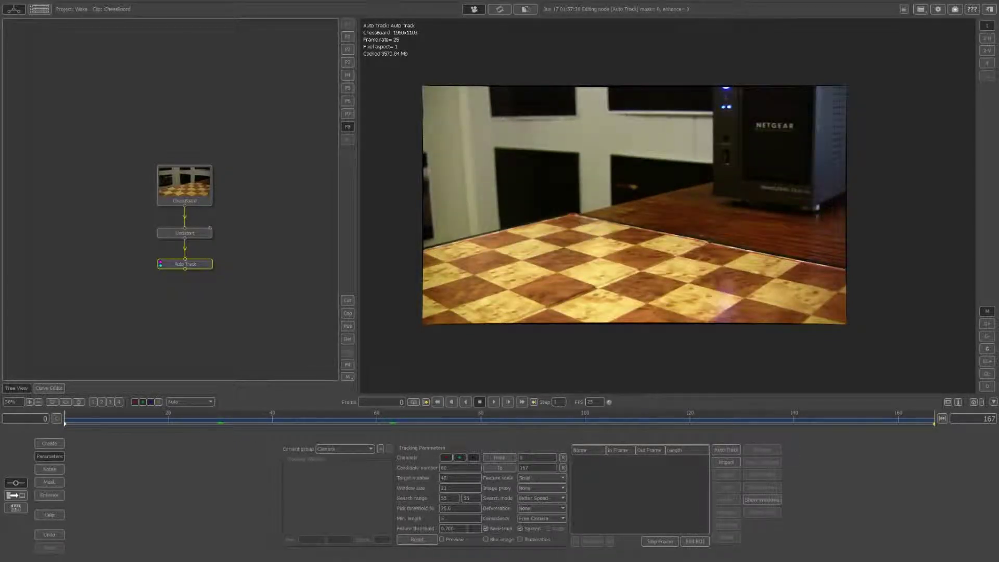
left_click(527, 488)
left_click(529, 493)
left_click(531, 478)
left_click(530, 490)
left_click(541, 478)
left_click(551, 494)
left_click(541, 498)
left_click(535, 512)
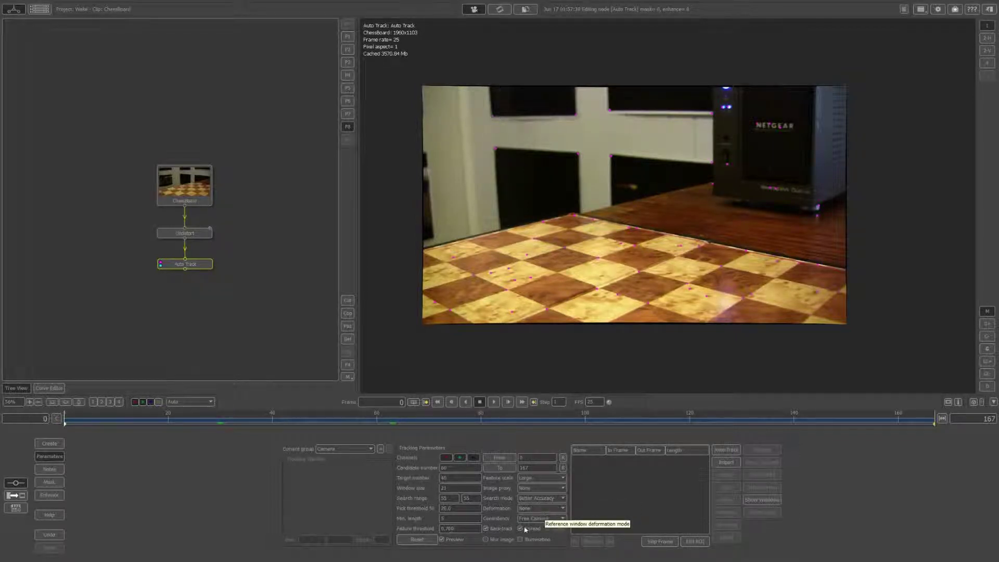
- Set the candidate number to 120, target number to 60, window size to 30 and second search range value to 25, and run automatic tracking
double_click(448, 468)
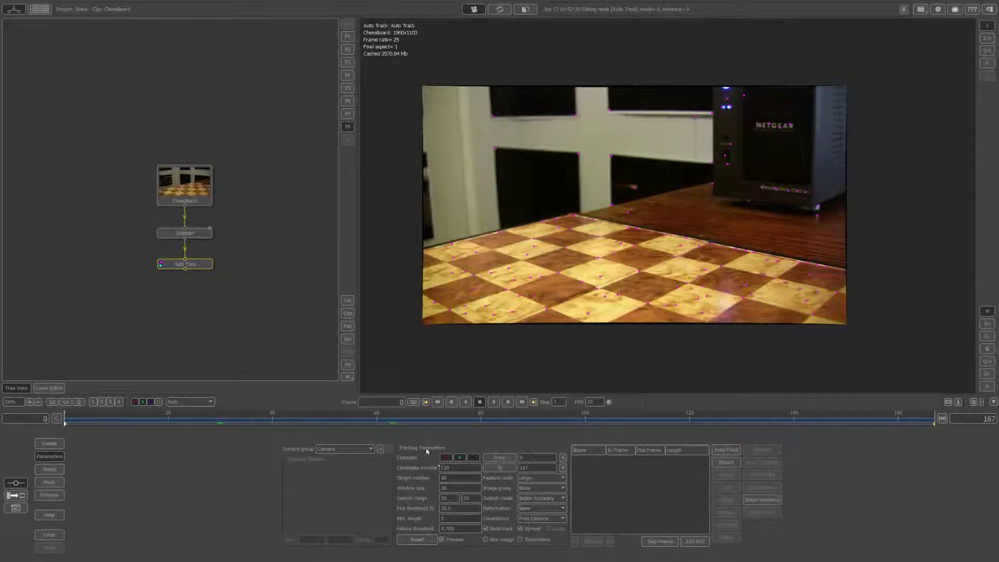
left_click_drag(372, 423, 57, 426)
double_click(467, 498)
type("25")
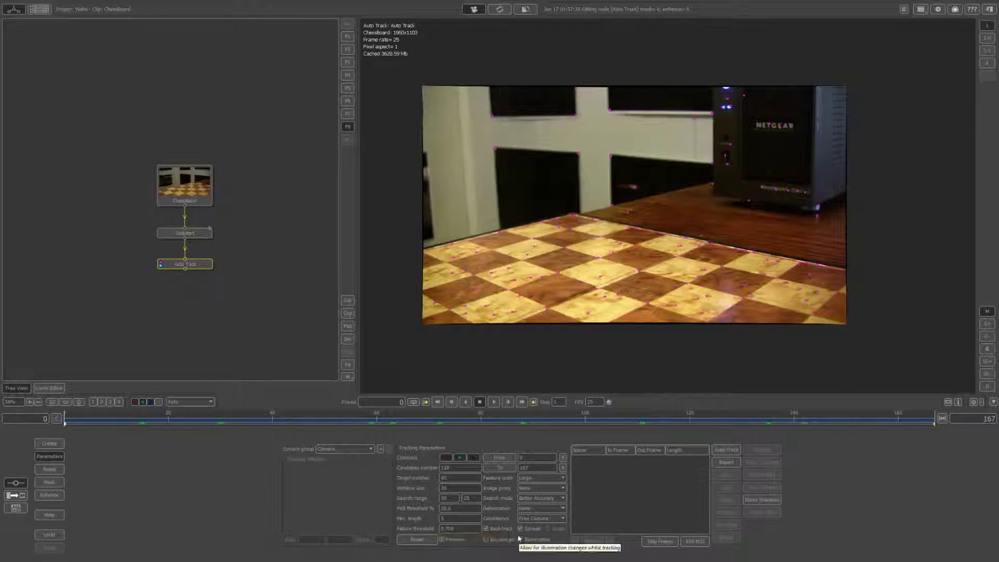
left_click(726, 451)
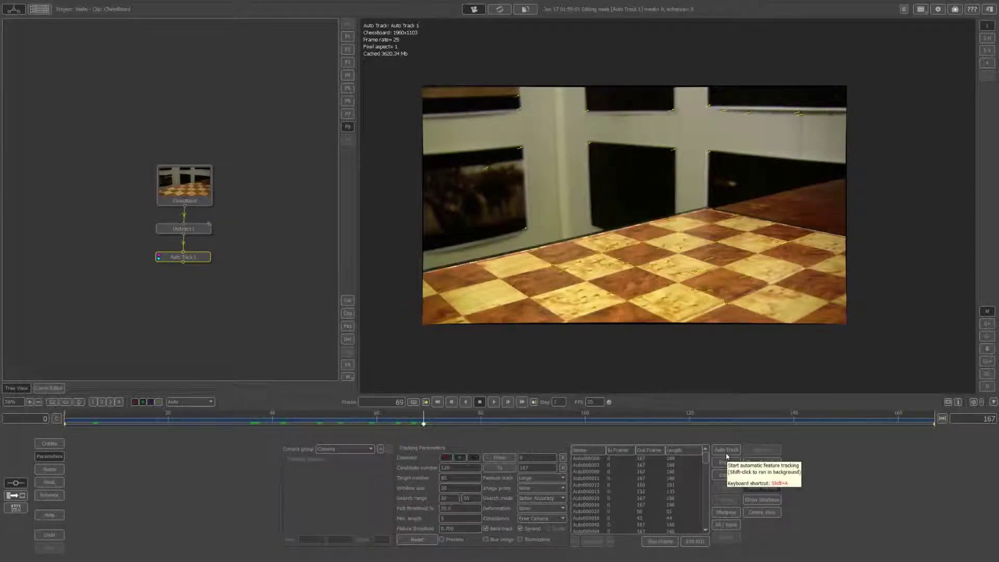
- Examine the automatic tracker paths across the whole clip, including the tracker on the wall beside the NETGEAR box
left_click_drag(485, 421, 831, 428)
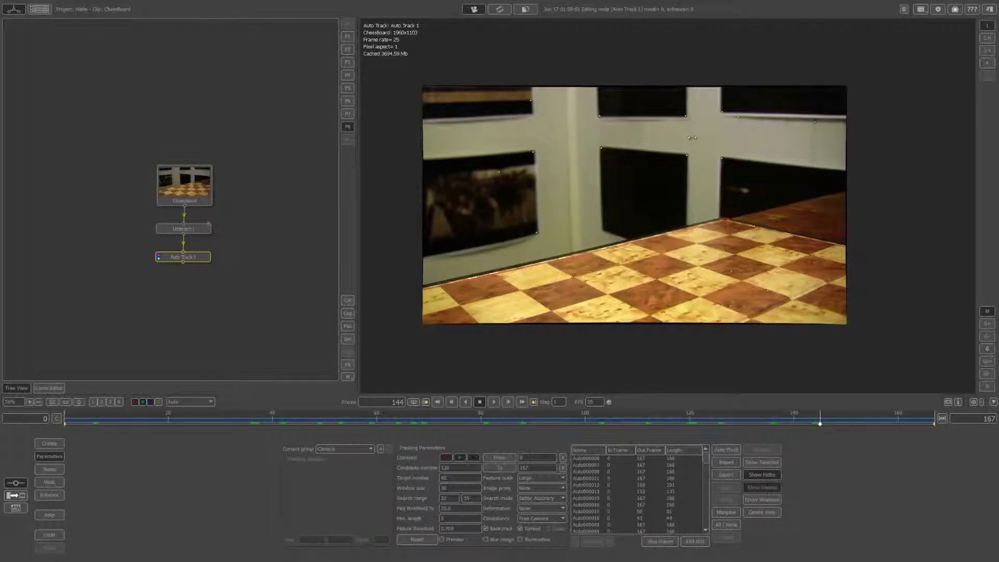
left_click_drag(694, 423, 64, 423)
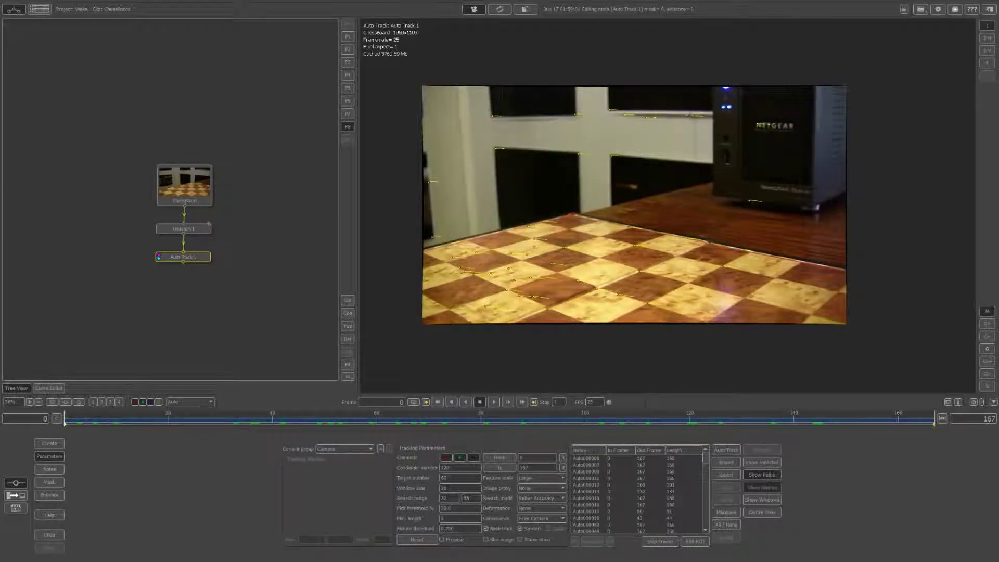
left_click(693, 116)
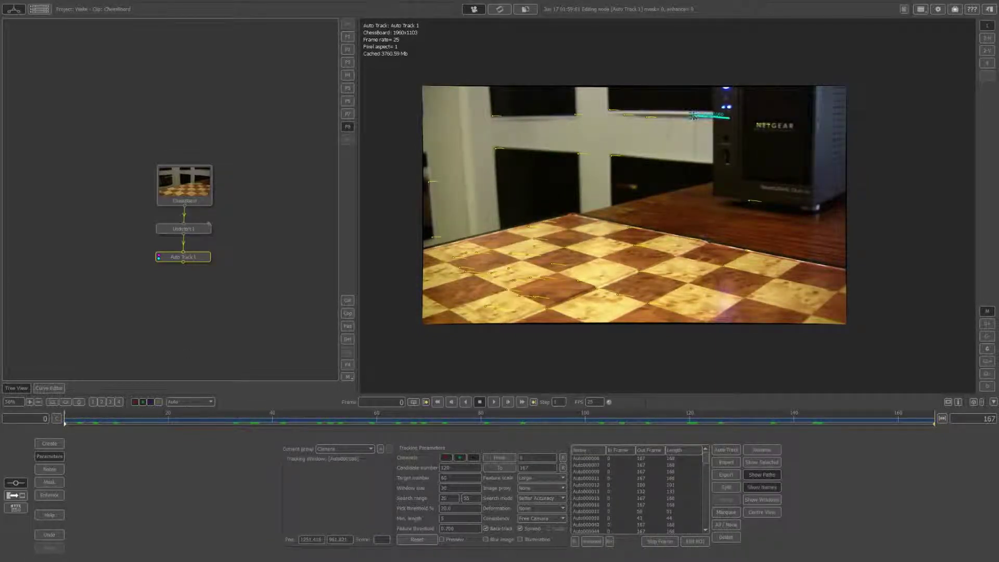
left_click(675, 139)
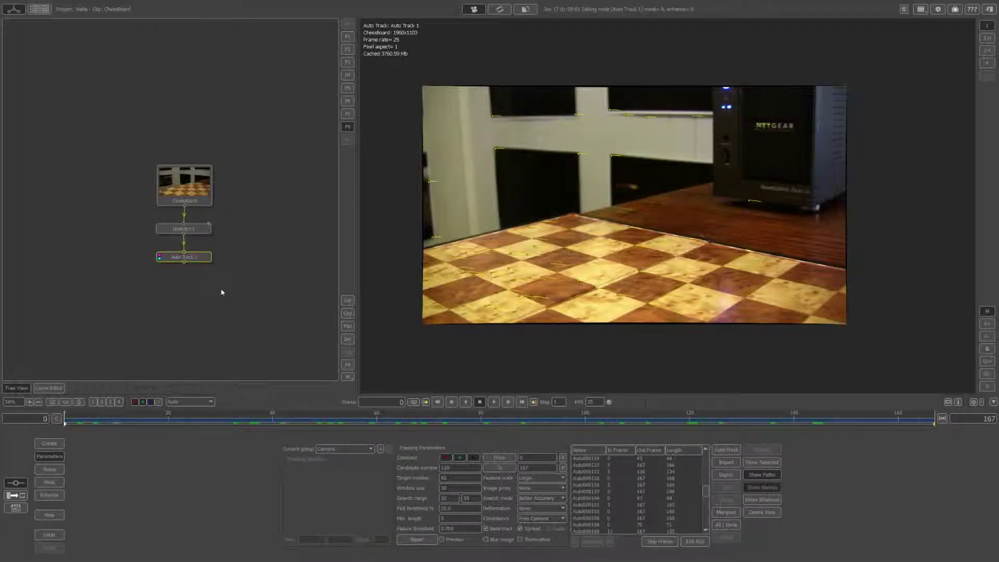
left_click_drag(593, 422, 878, 422)
left_click_drag(941, 431, 967, 431)
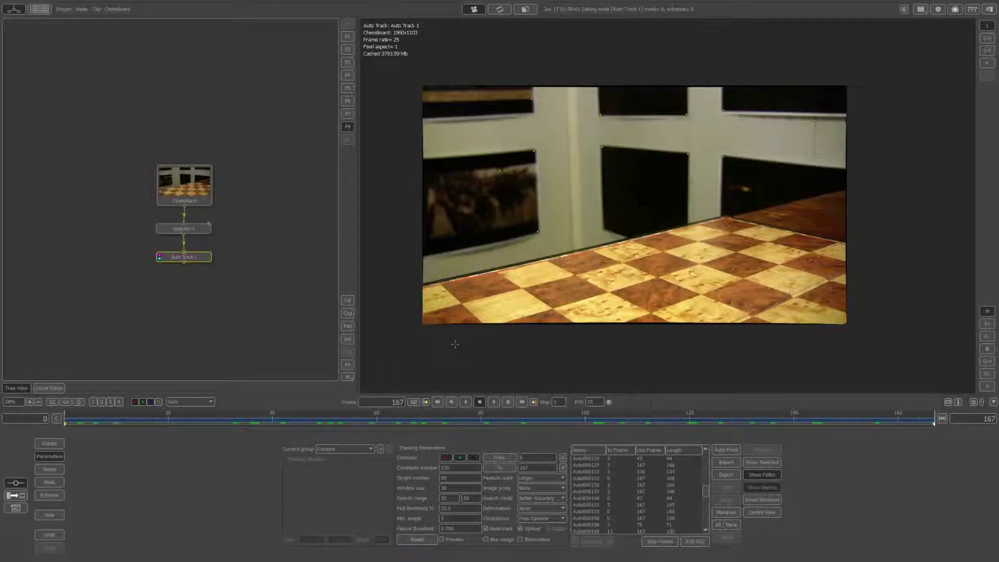
- Paste the User Track node, connect it to the output of Auto Track, and open it for editing
left_click(281, 303)
left_click(347, 326)
left_click_drag(171, 298, 184, 262)
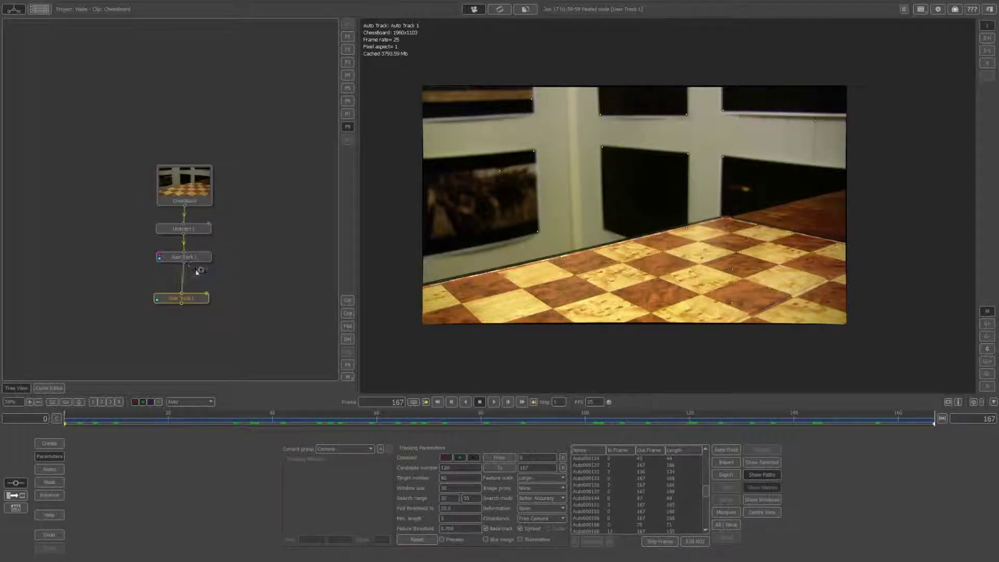
double_click(199, 297)
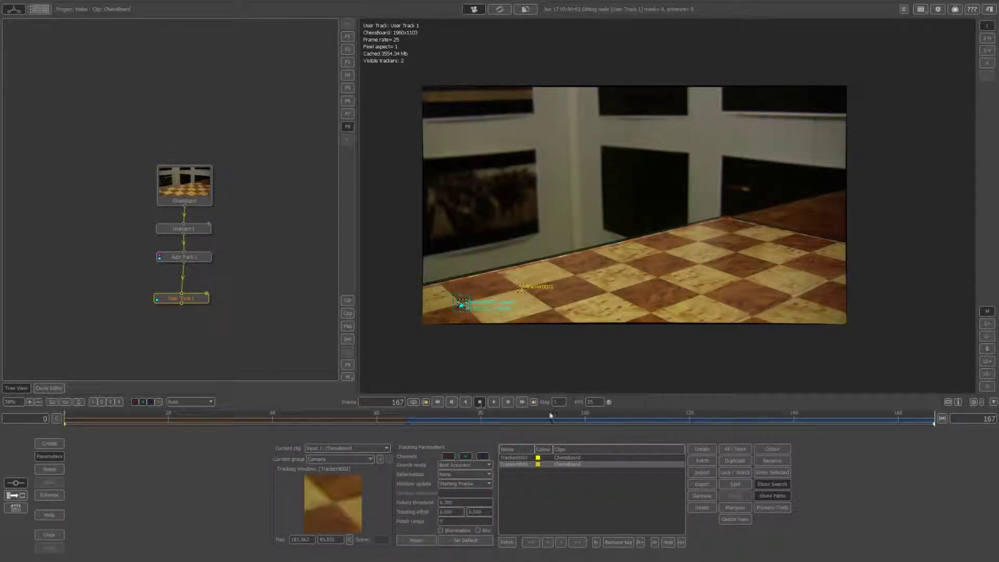
- Examine the two user trackers on the chessboard corners from around frame 66 through to the last frame
left_click(418, 421)
mouse_move(406, 420)
left_mouse_down()
mouse_move(139, 422)
mouse_move(407, 419)
left_mouse_up()
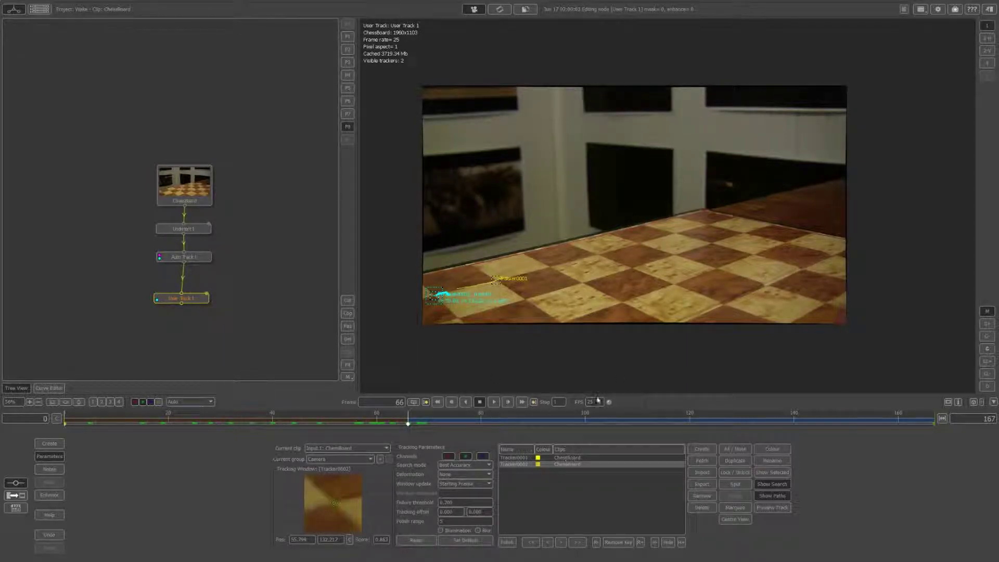
left_click(514, 468)
left_click(514, 467)
left_click(654, 544)
left_click_drag(409, 423, 933, 418)
- Move the User Track node closer to Auto Track and attach a Camera Solver node to it
left_click_drag(201, 301, 198, 286)
right_click(199, 287)
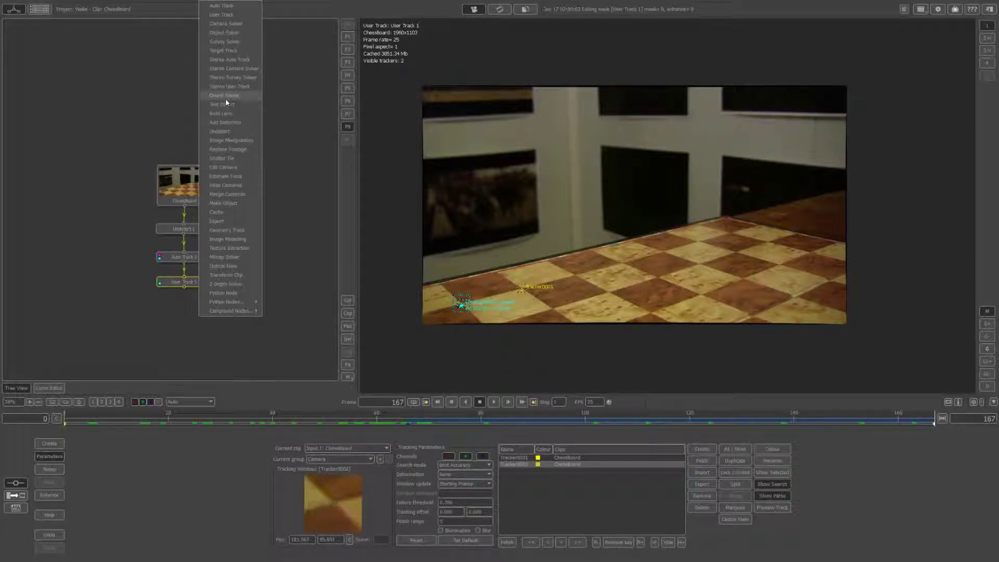
left_click(224, 24)
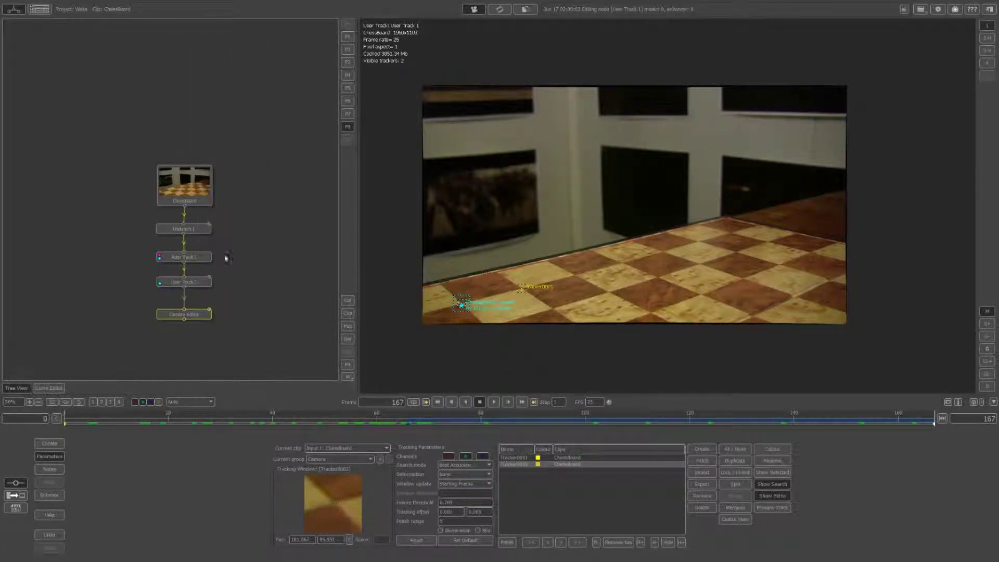
- Set the Camera Solver's focal length to a known value of 18.6 millimetres
left_click(630, 457)
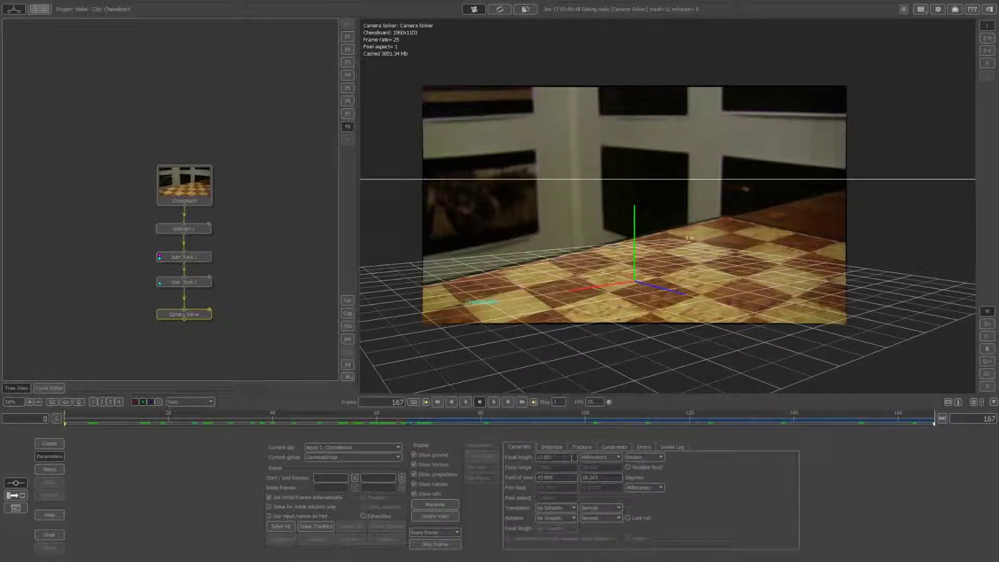
double_click(563, 456)
type("18.6")
key("Return")
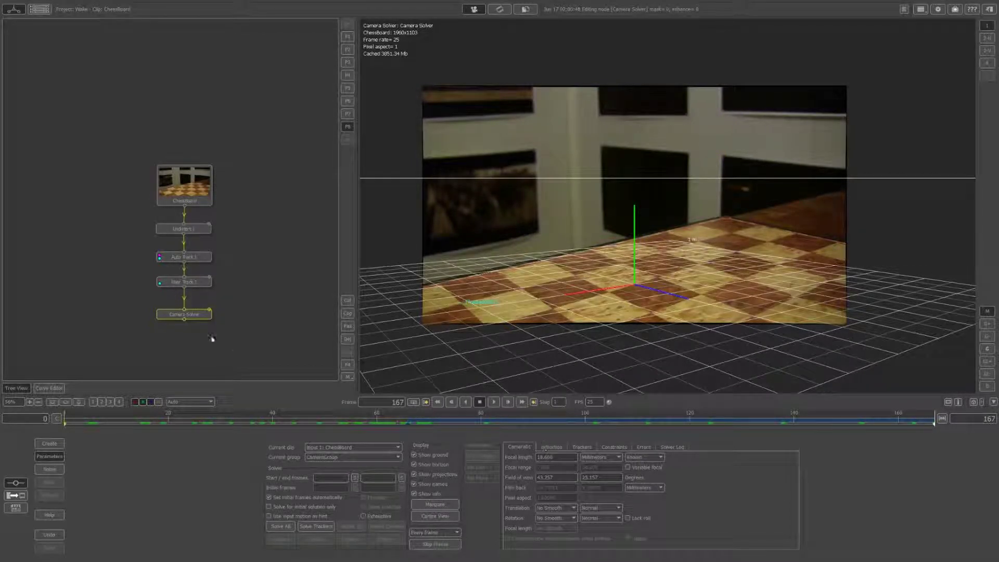
- Solve the camera motion and all tracker positions with the Camera Solver
right_click(203, 316)
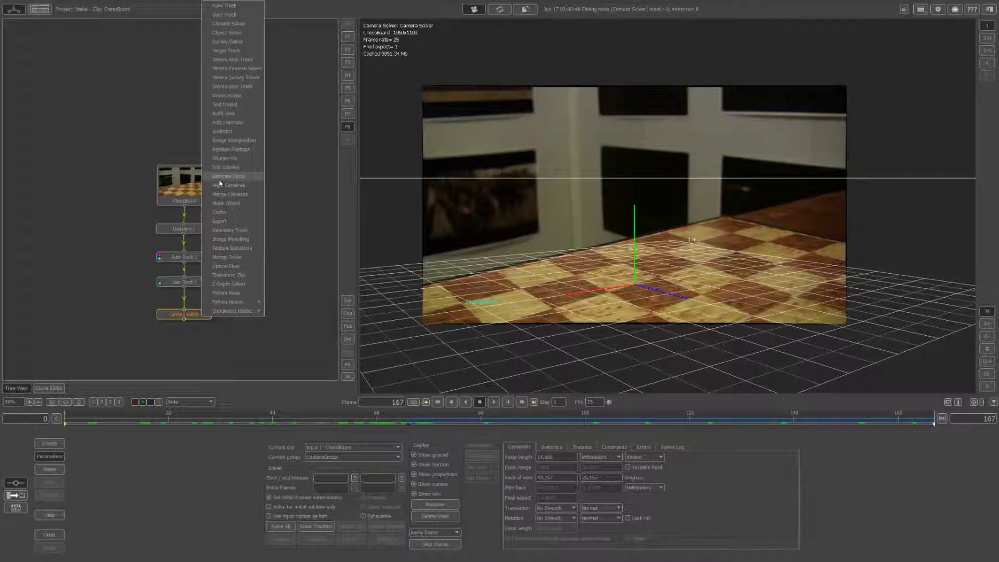
left_click(248, 462)
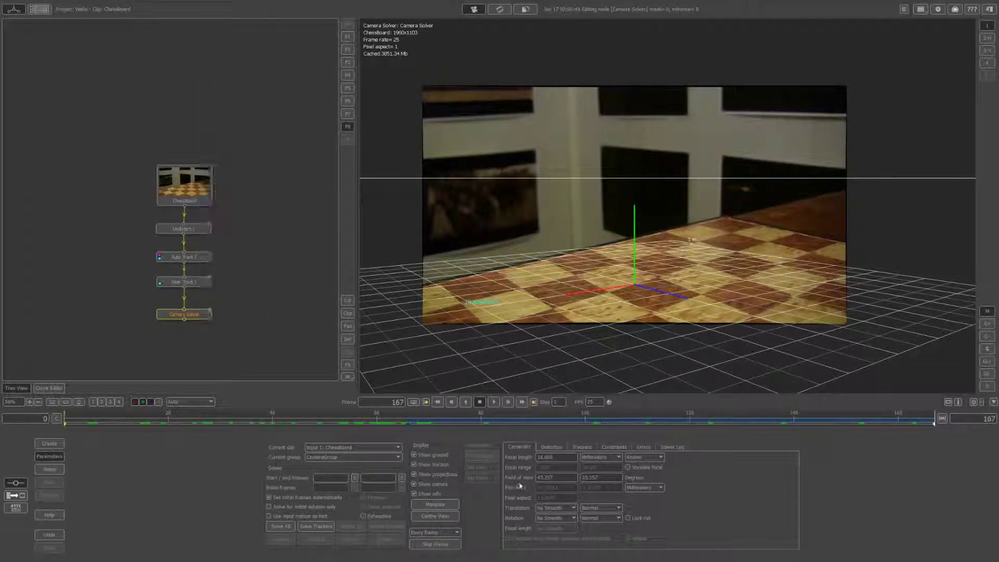
left_click(283, 526)
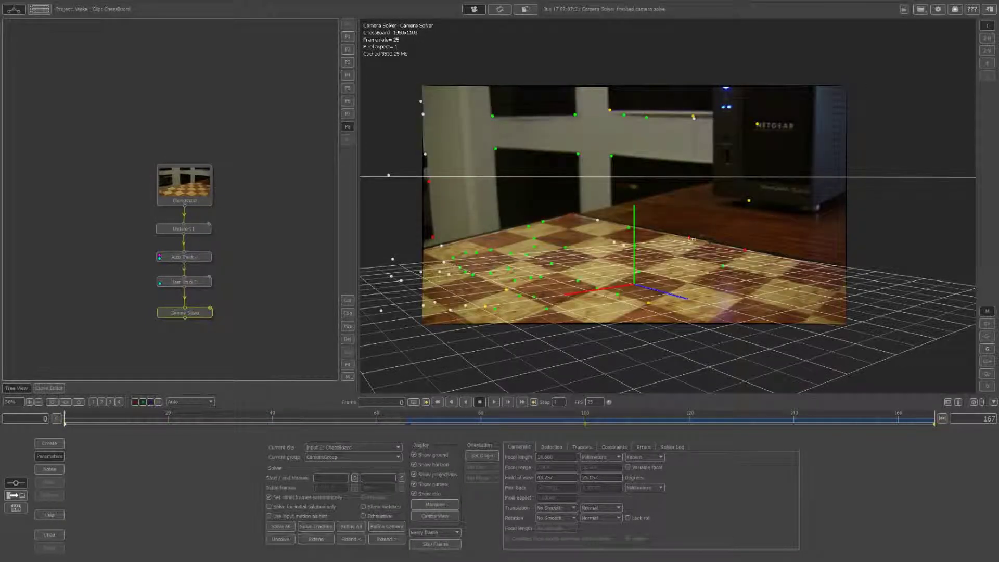
- Show a 3D view alongside the camera view and examine the solved point cloud from several angles
left_click(984, 39)
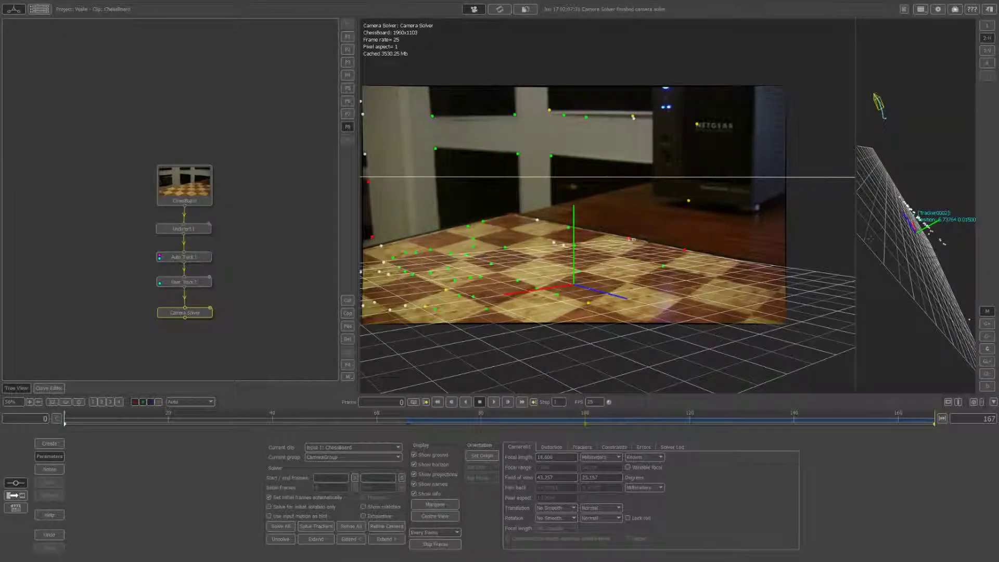
left_click_drag(855, 239, 601, 239)
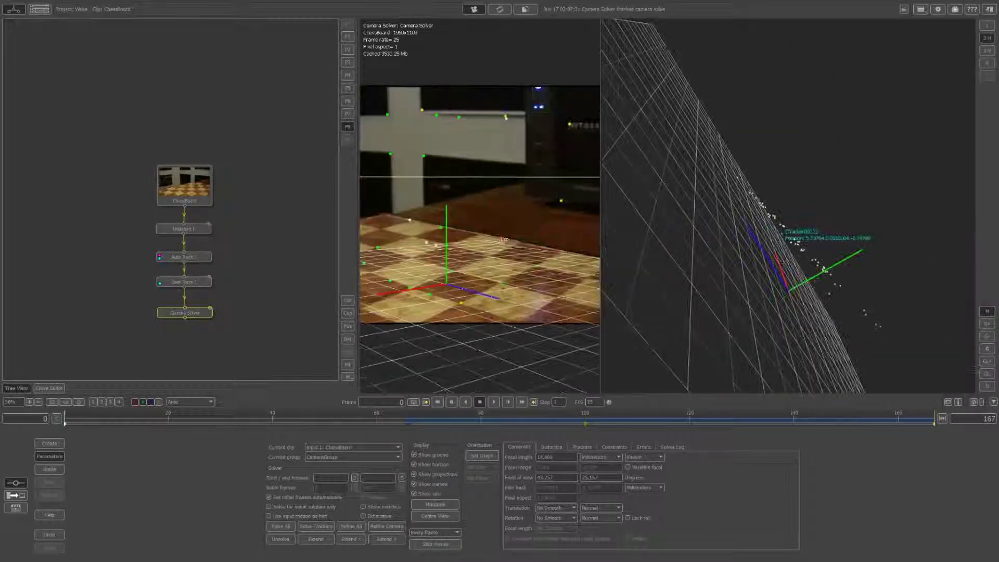
left_click_drag(780, 208, 728, 240)
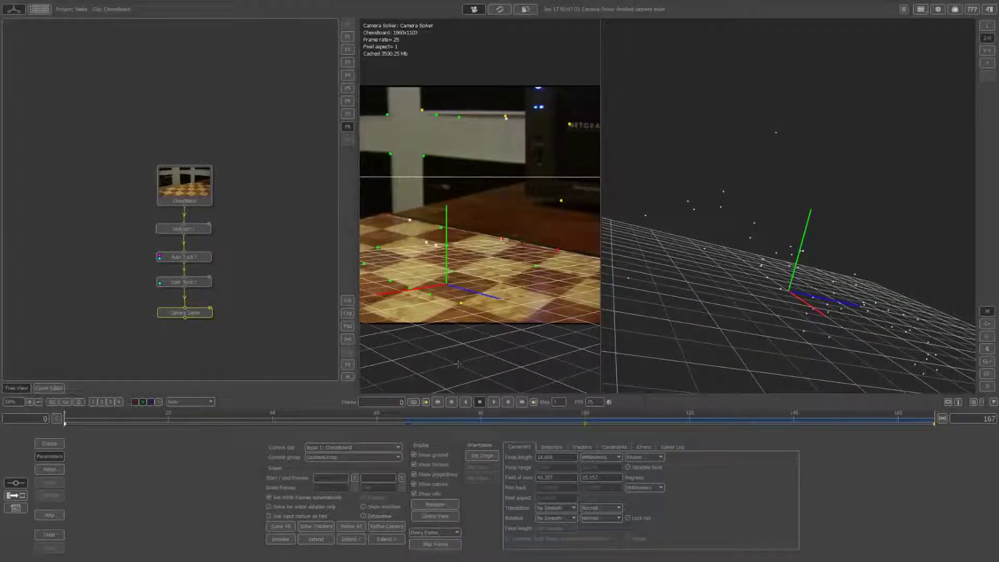
left_click_drag(803, 354, 705, 311)
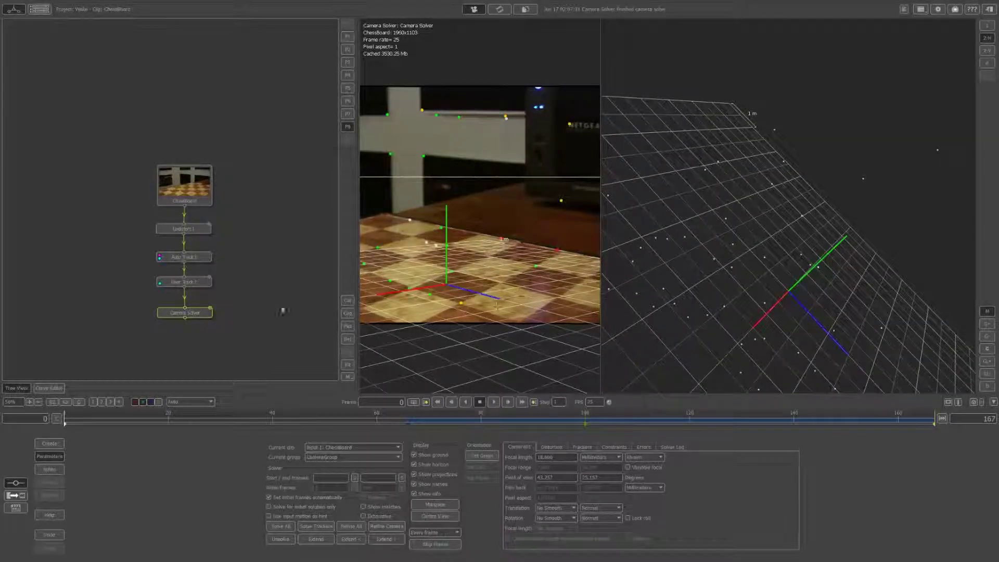
left_click_drag(601, 280, 919, 283)
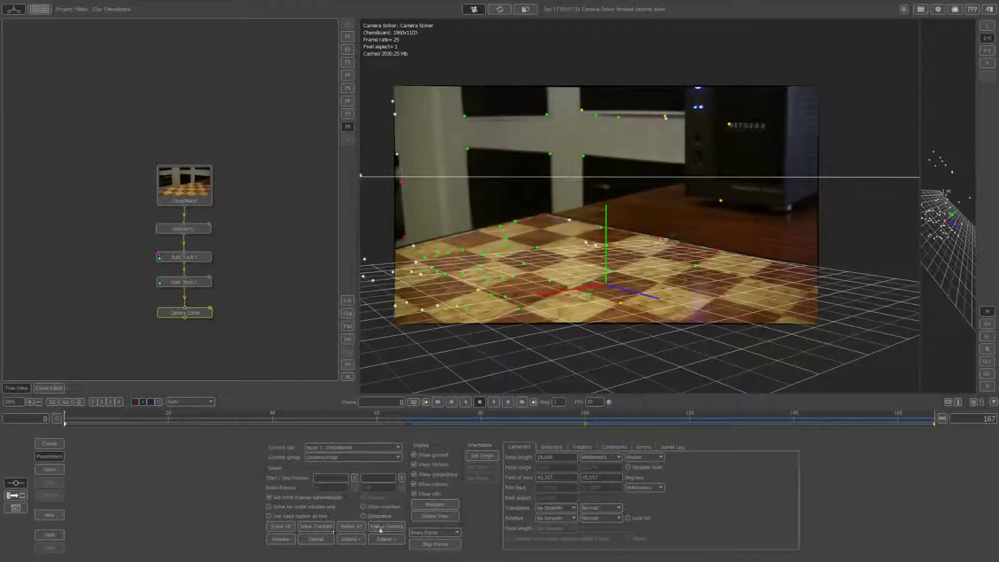
- Clear the solve and replace the Camera Solver node with a new one connected to the output of User Track
left_click(289, 538)
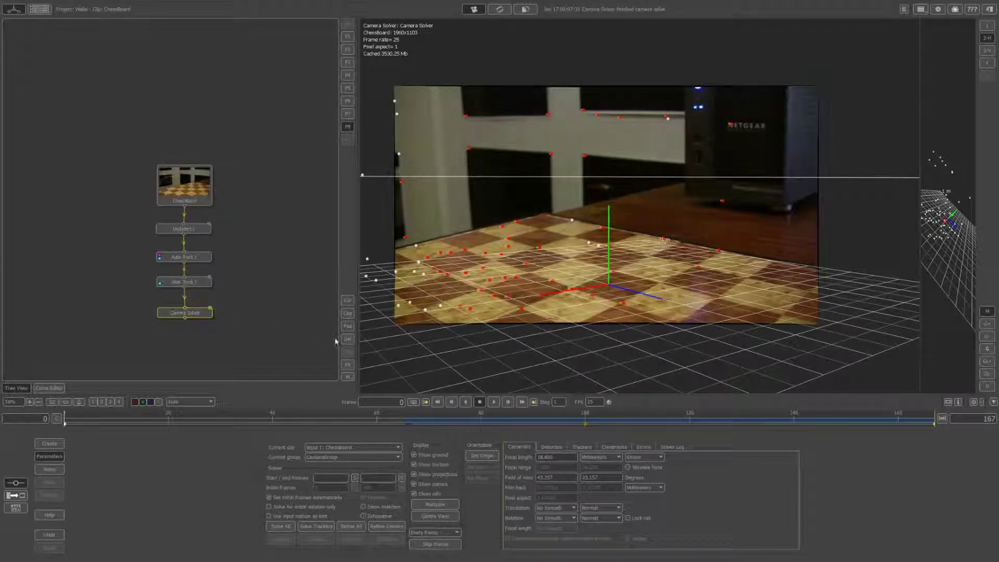
key("Delete")
right_click(197, 284)
left_click(223, 23)
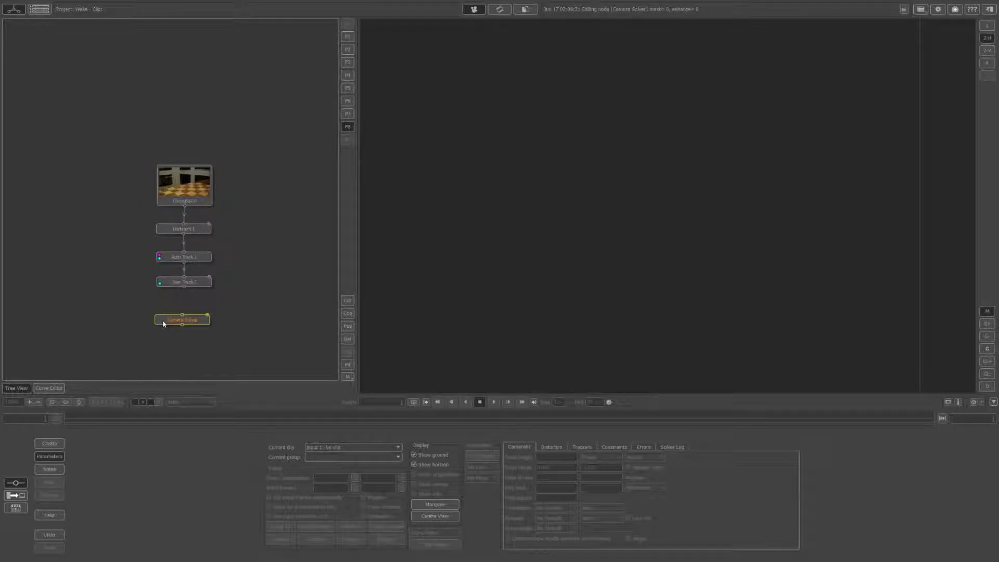
left_click_drag(183, 316, 183, 286)
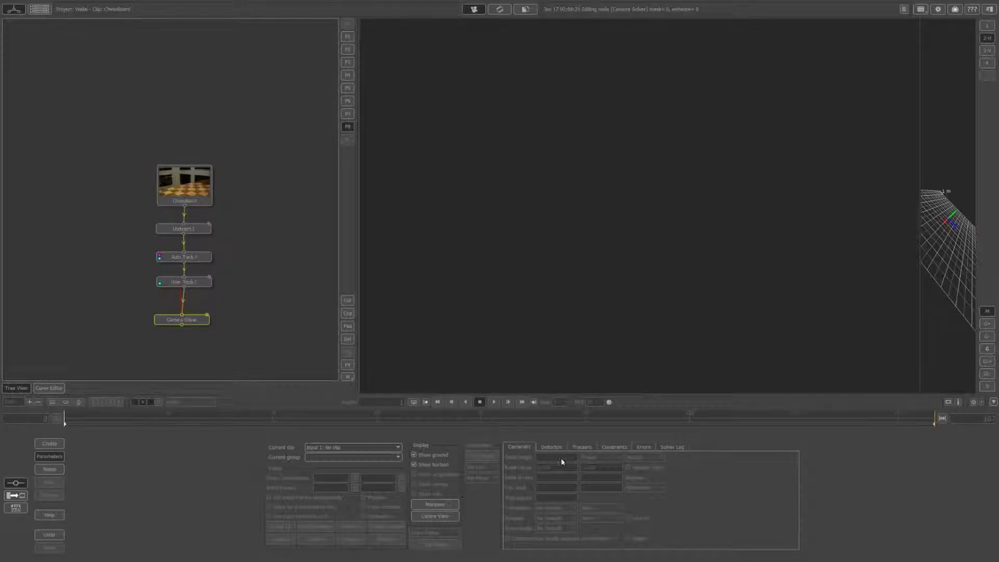
- Mark the focal length as known in the new Camera Solver's camera parameters
left_click(644, 457)
left_click(642, 467)
left_click(572, 457)
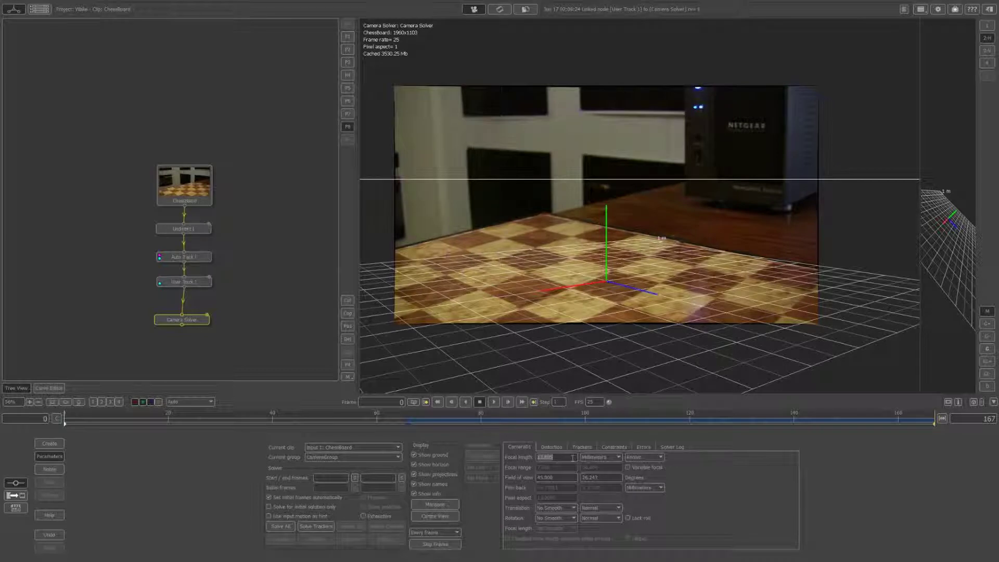
- Solve the camera motion and all tracker positions, and inspect the resulting point cloud in a widened 3D view
left_click(582, 447)
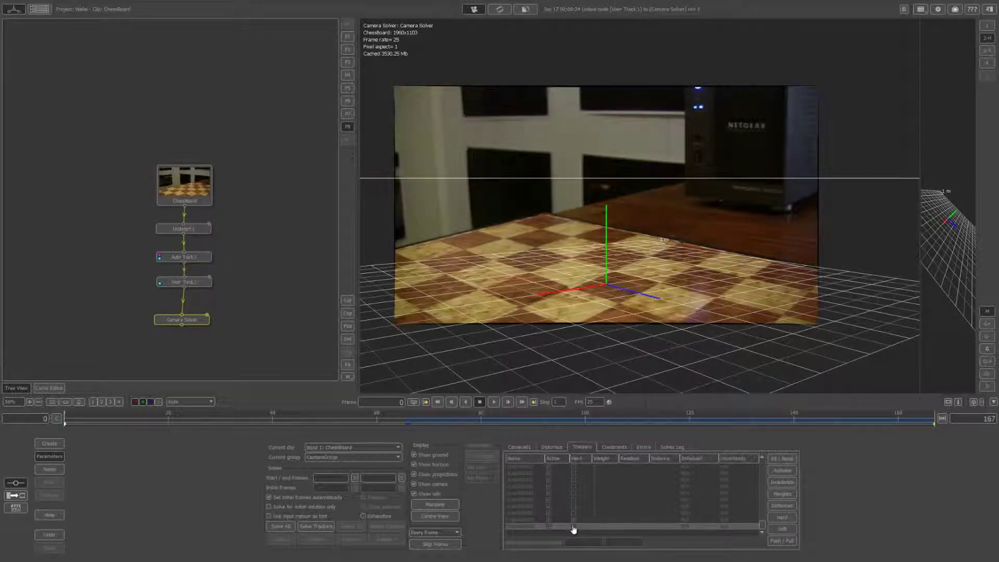
scroll(574, 527, "down", 1)
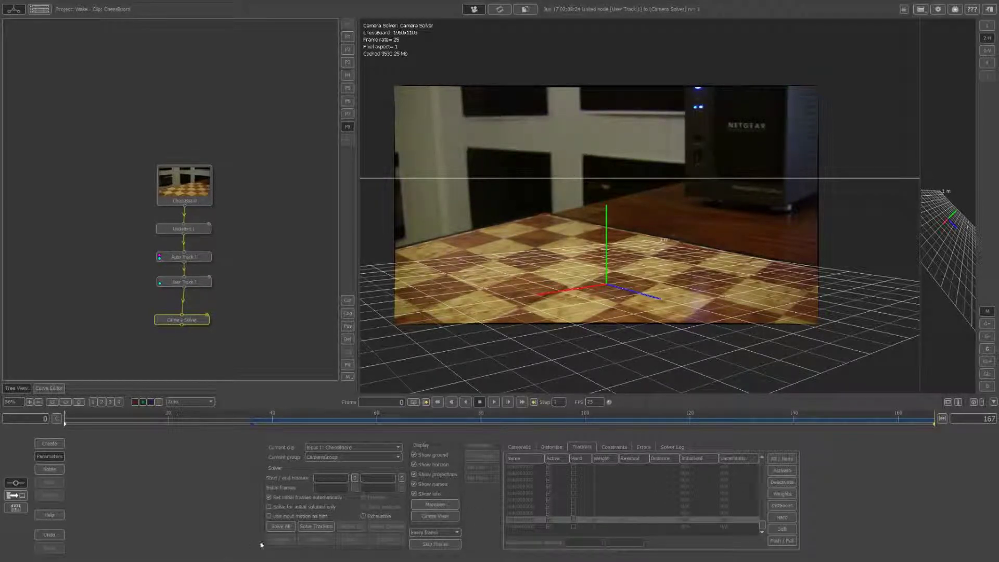
left_click(280, 526)
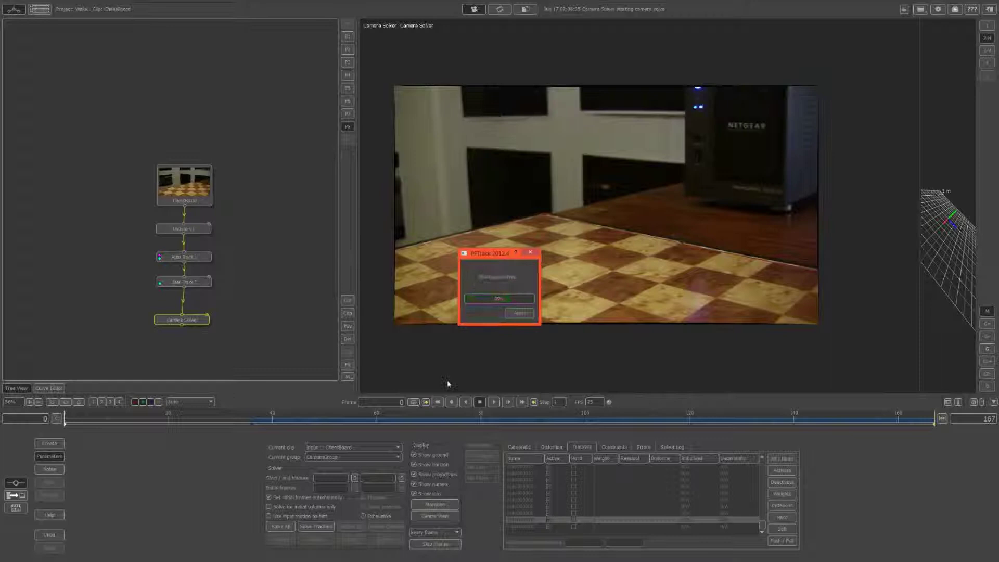
left_click_drag(920, 208, 602, 208)
scroll(788, 208, "up", 2)
middle_click_drag(684, 210, 795, 244)
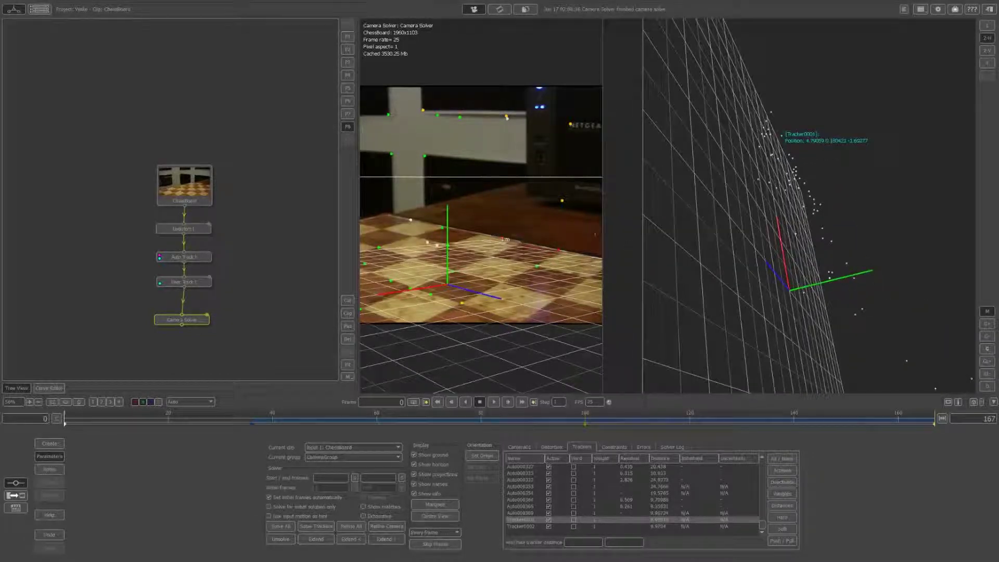
- Trim the highest peaks in the tracker error graph and refine the whole solution, checking the point cloud edge-on
left_click(636, 449)
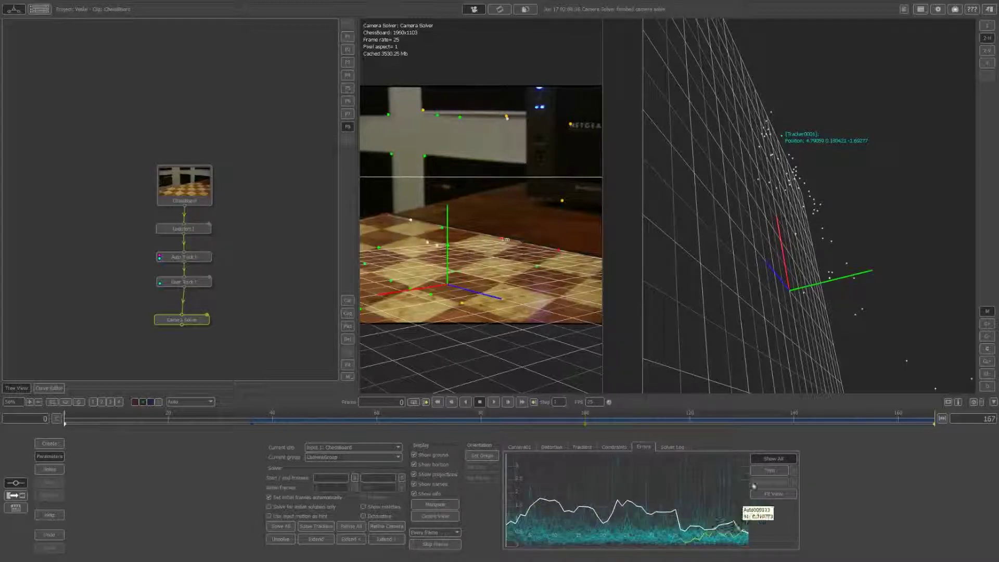
left_click(769, 470)
mouse_move(612, 500)
left_mouse_down()
mouse_move(610, 517)
mouse_move(612, 501)
left_mouse_up()
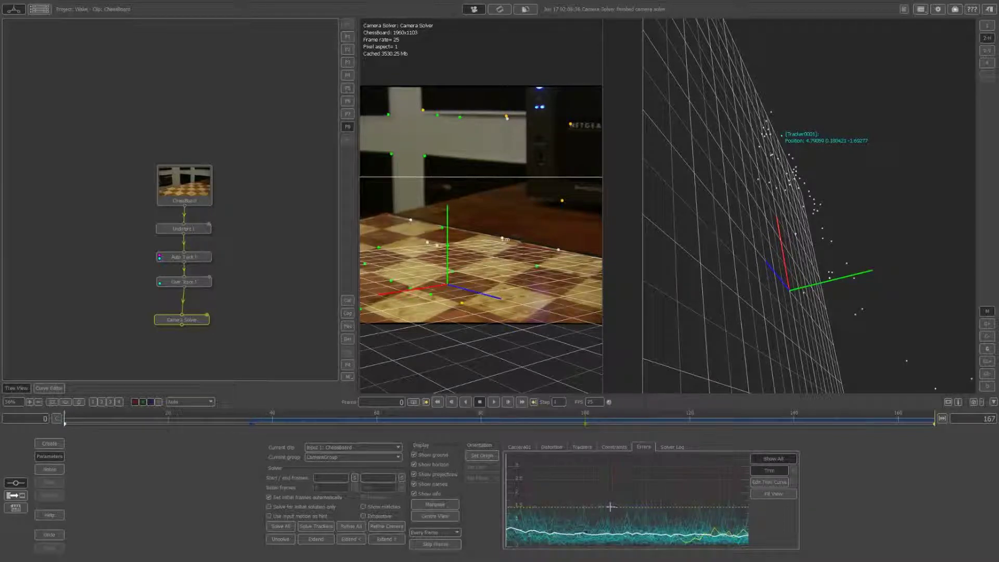
left_click(340, 529)
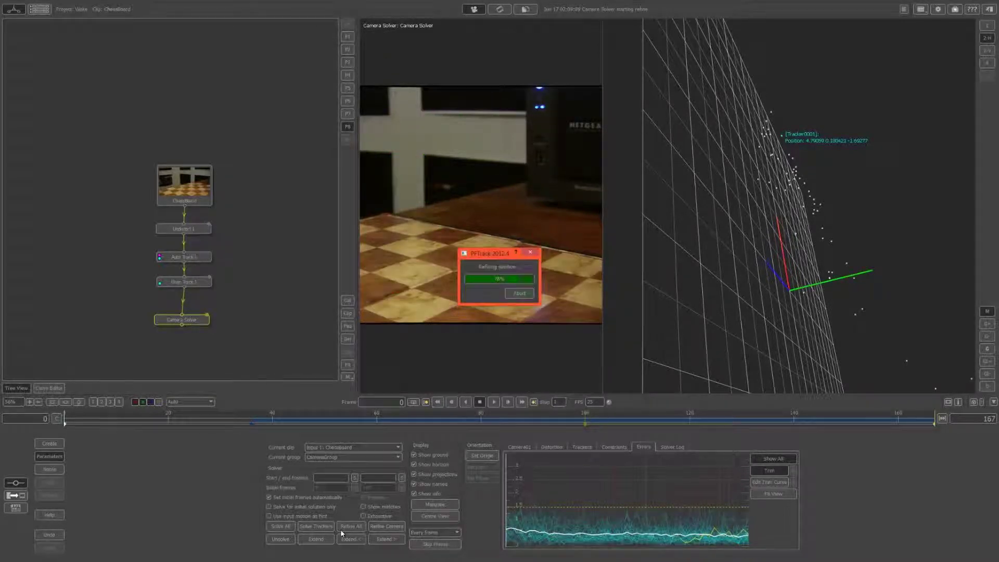
left_click_drag(791, 242, 828, 248)
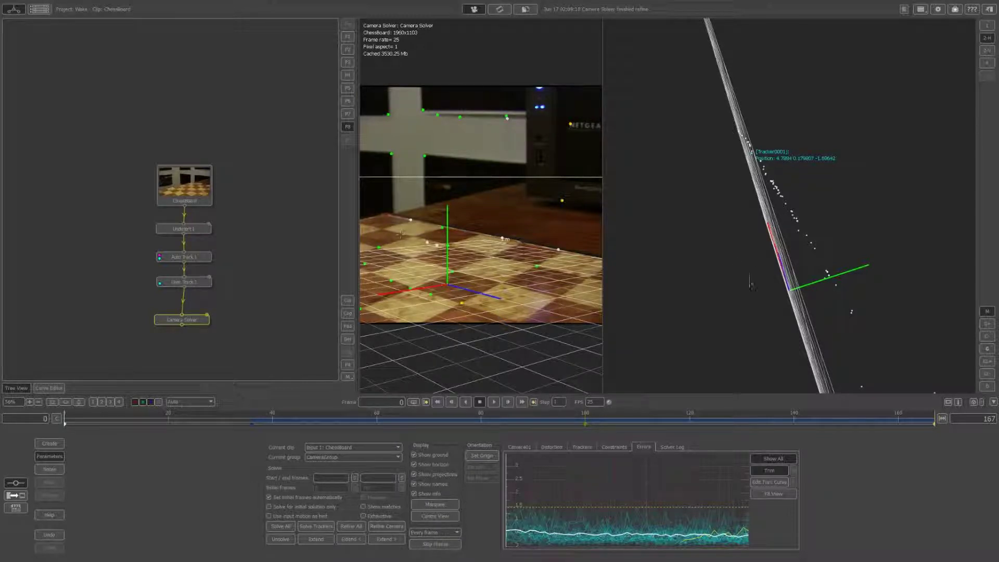
- Return to a single camera view framing the whole clip with its solved trackers and ground grid
left_click(604, 449)
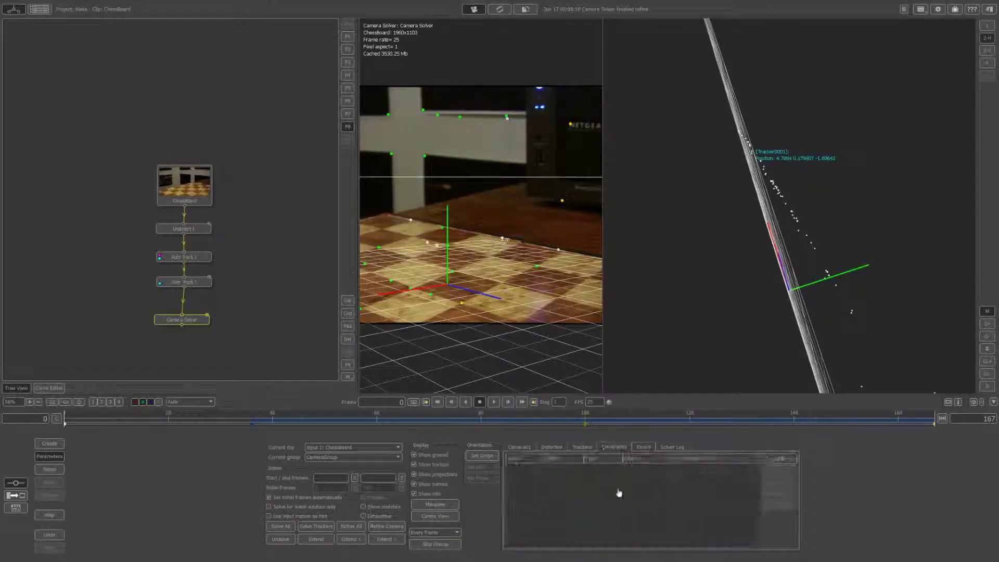
scroll(503, 287, "down", 10)
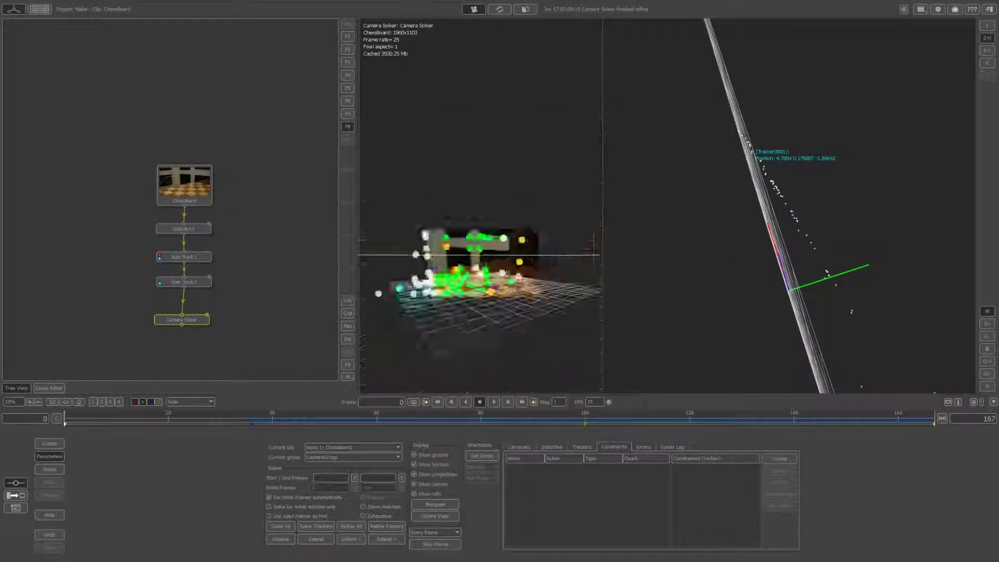
scroll(502, 286, "up", 2)
scroll(482, 258, "up", 5)
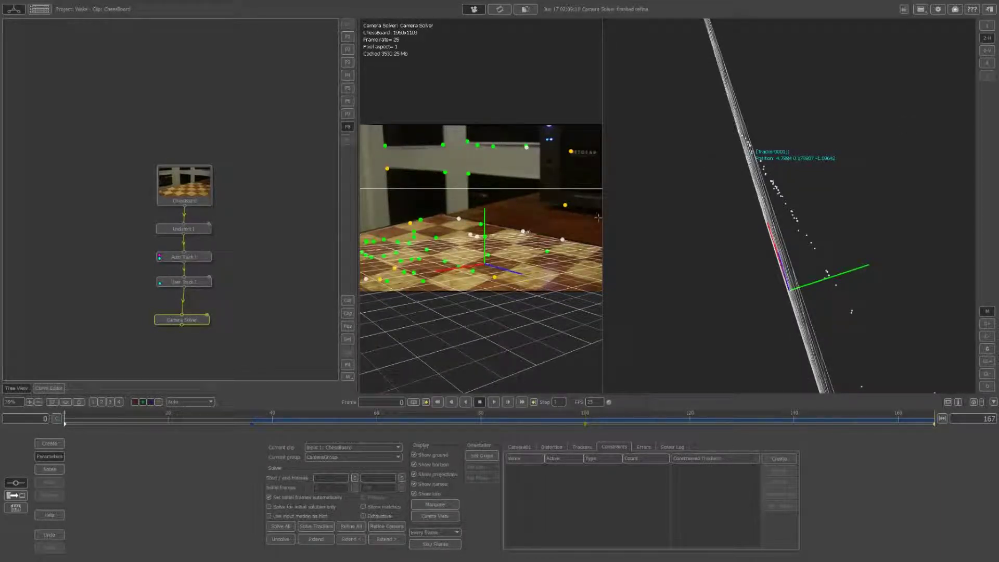
left_click_drag(602, 218, 847, 221)
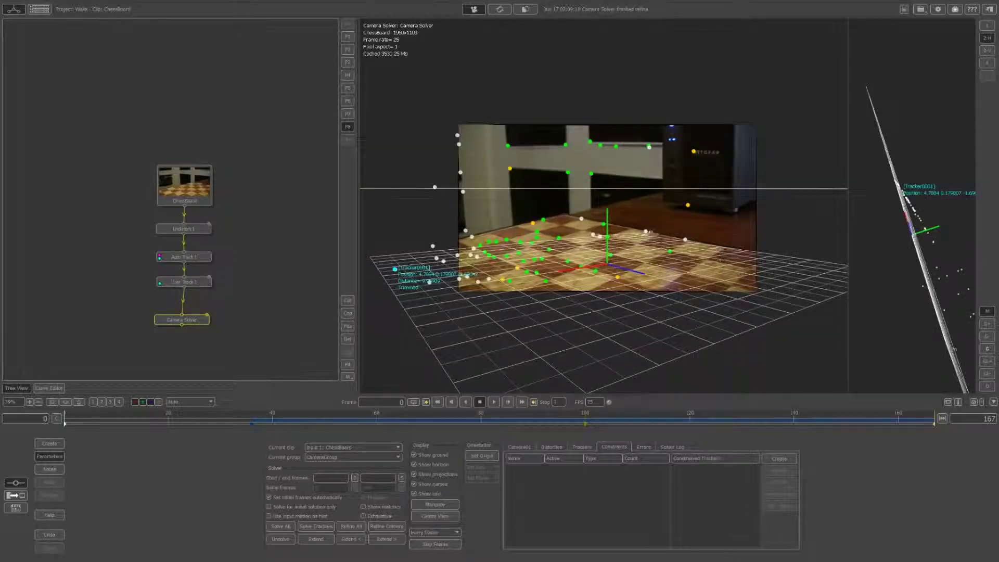
left_click(983, 28)
scroll(692, 284, "up", 2)
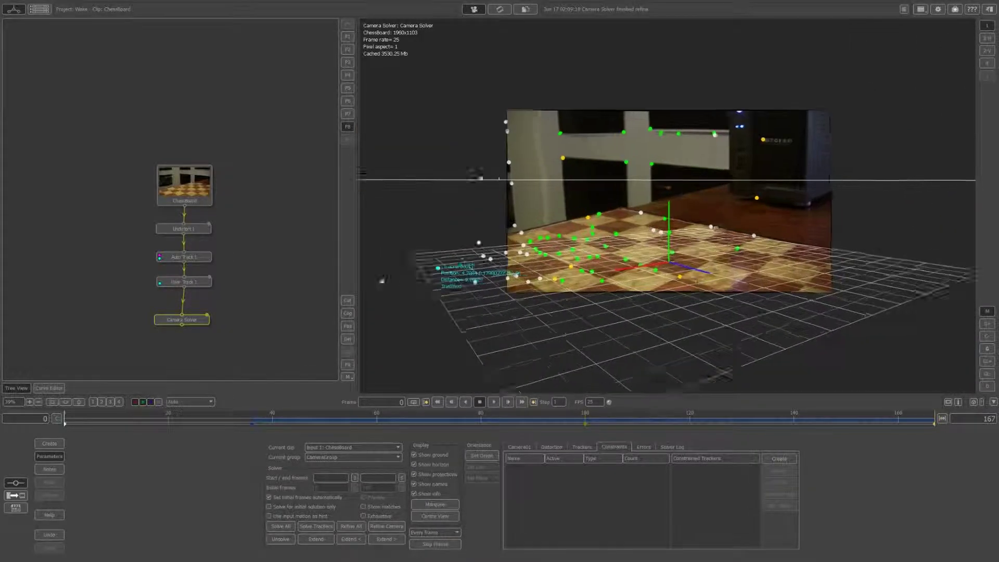
- Scrub through the clip to check the solved trackers and cache its frames in memory
left_click_drag(615, 412, 75, 422)
left_click(57, 418)
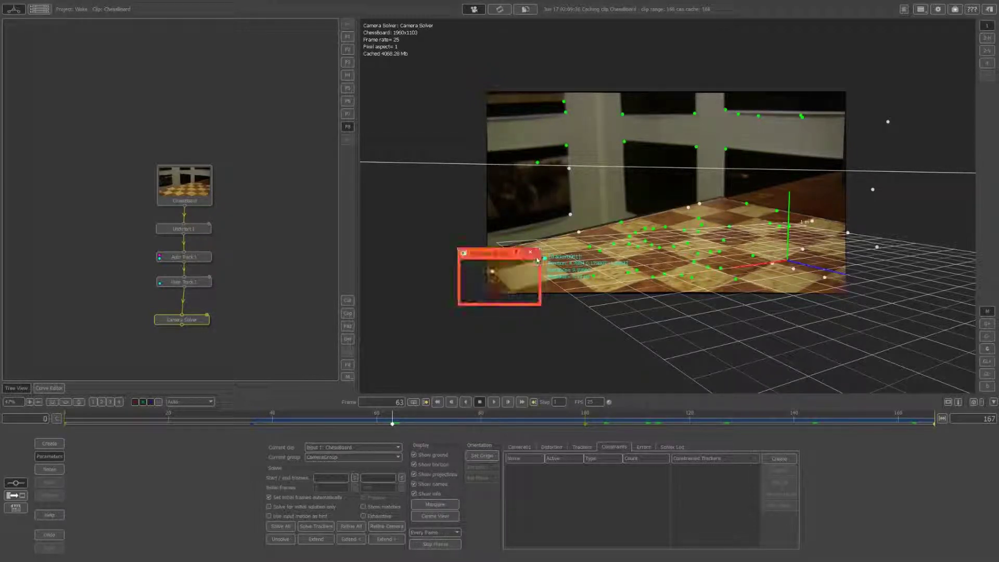
left_click(531, 294)
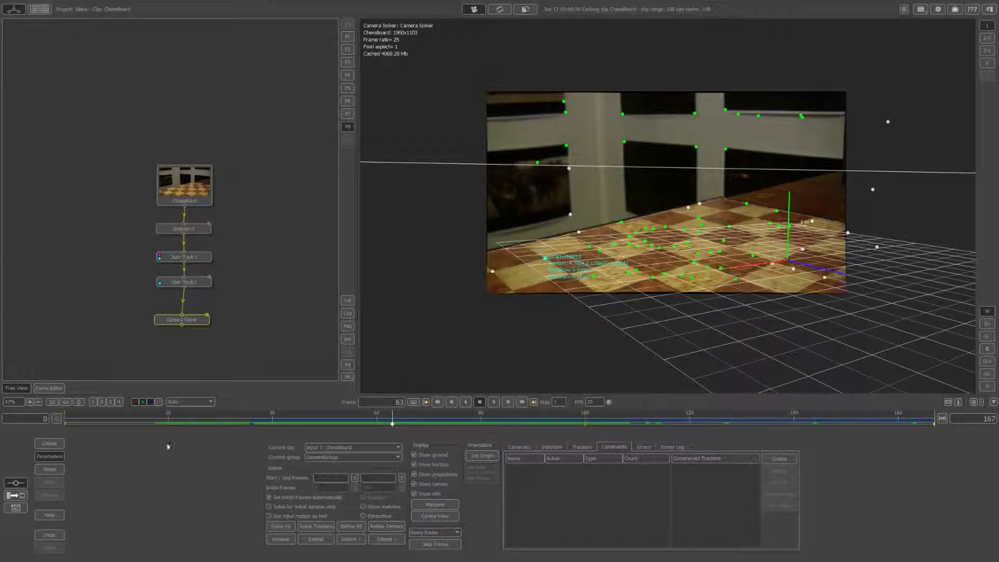
- Add an Orient Scene node after the Camera Solver and set its edit mode to Axes
right_click(165, 320)
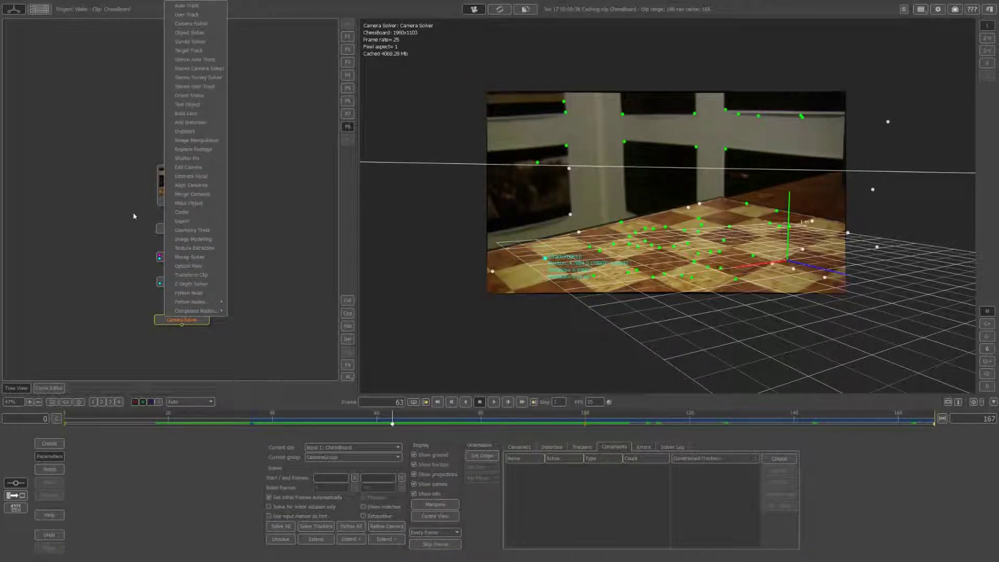
left_click(190, 95)
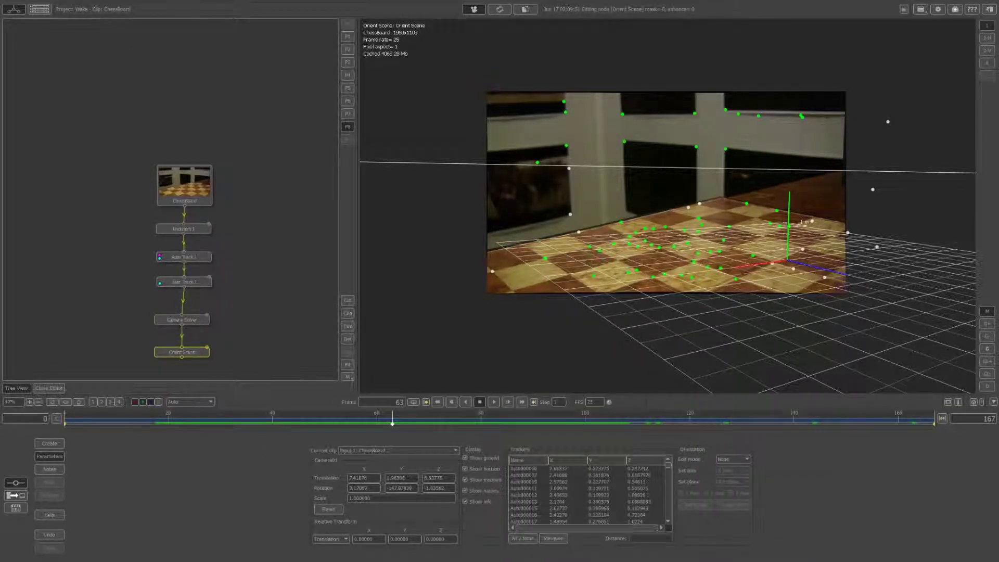
scroll(663, 260, "up", 1)
mouse_move(645, 231)
middle_mouse_down()
mouse_move(629, 279)
mouse_move(638, 249)
middle_mouse_up()
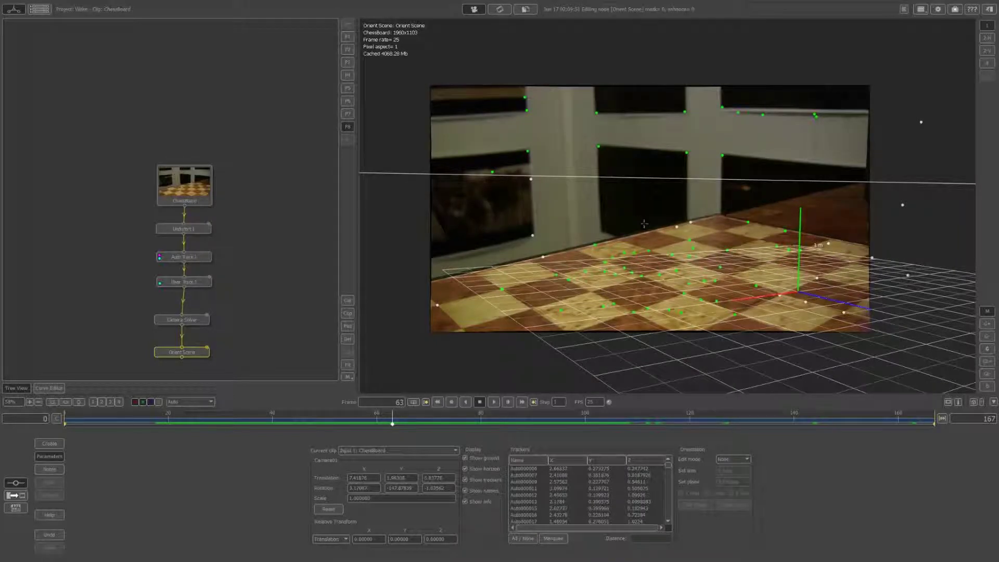
left_click(732, 459)
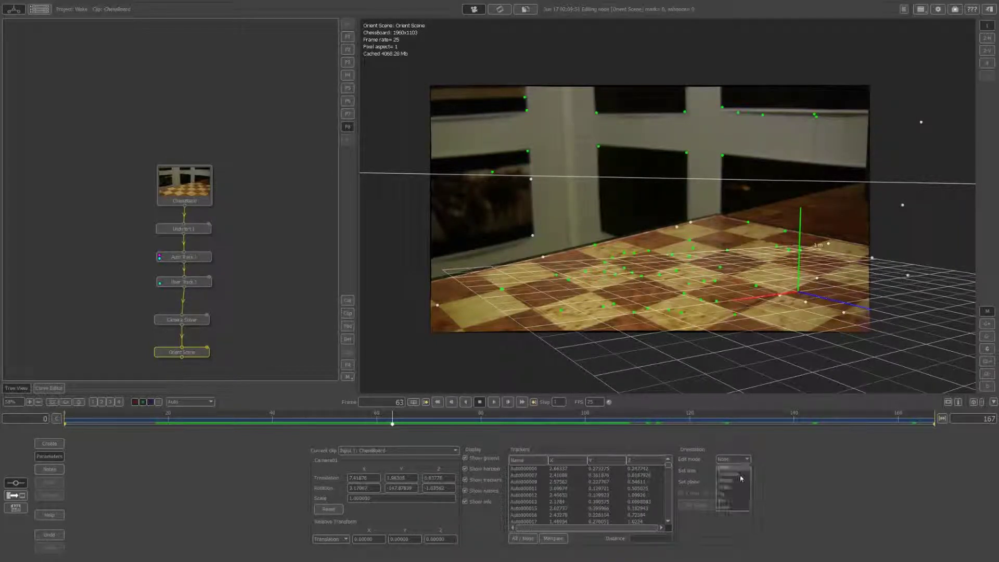
left_click(731, 506)
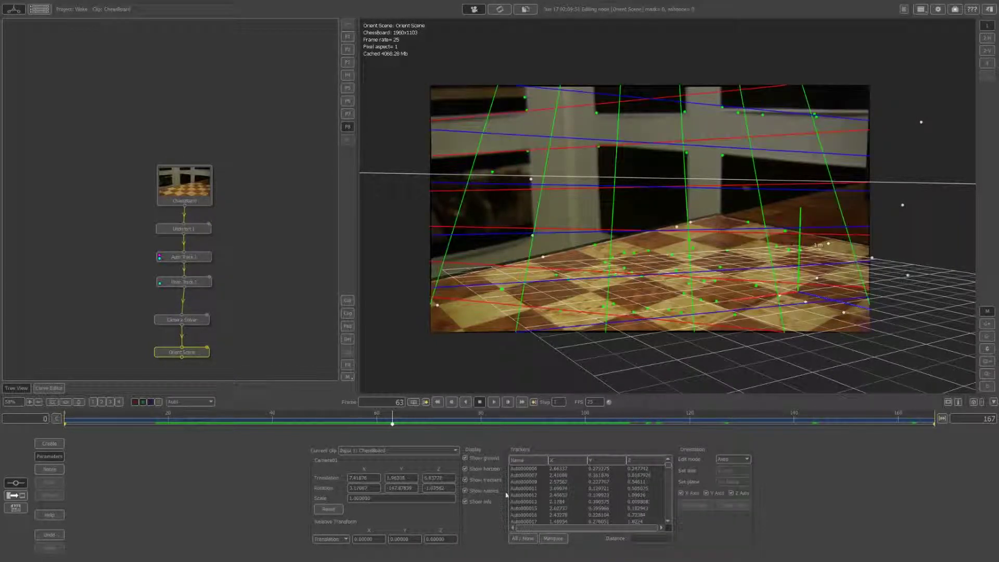
- Hide the ground, horizon and trackers, and leave only the X axis lines displayed over the clip
left_click(479, 458)
left_click(477, 469)
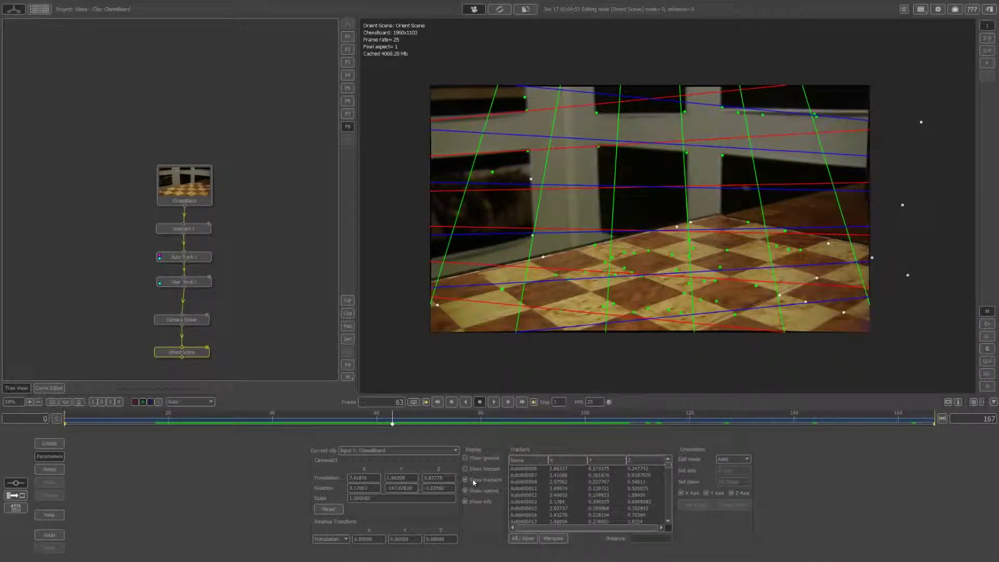
left_click(474, 482)
left_click(706, 492)
left_click(731, 493)
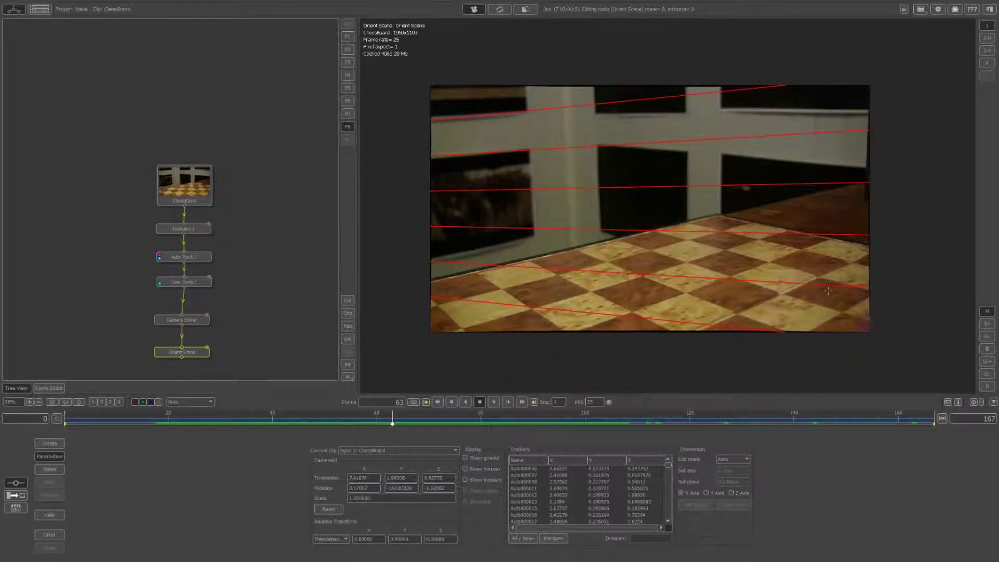
- Align the first X axis line at frame 63 with a chessboard grid line near the board's front corner
scroll(827, 291, "up", 5)
left_click_drag(854, 257, 920, 190)
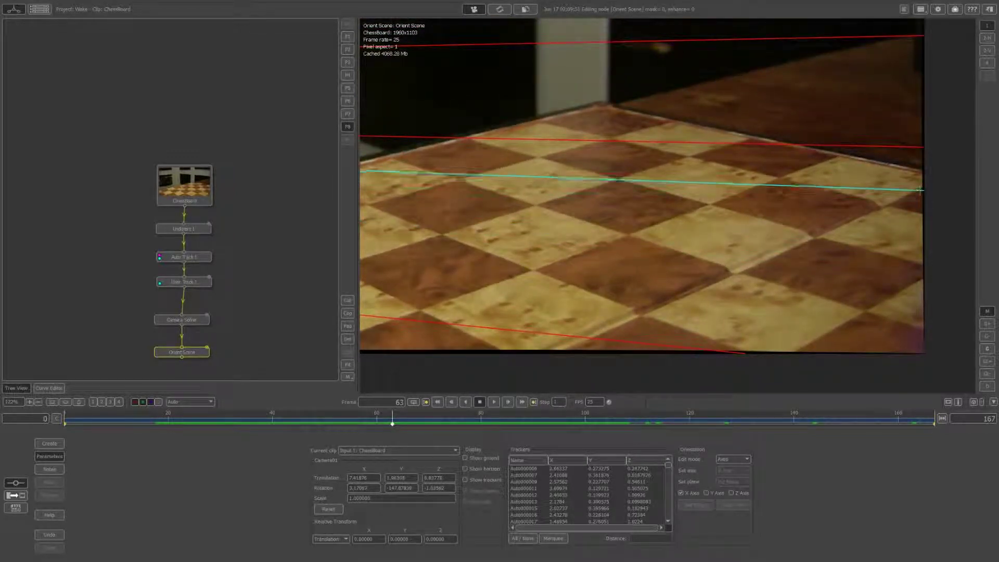
left_click_drag(699, 208, 612, 328)
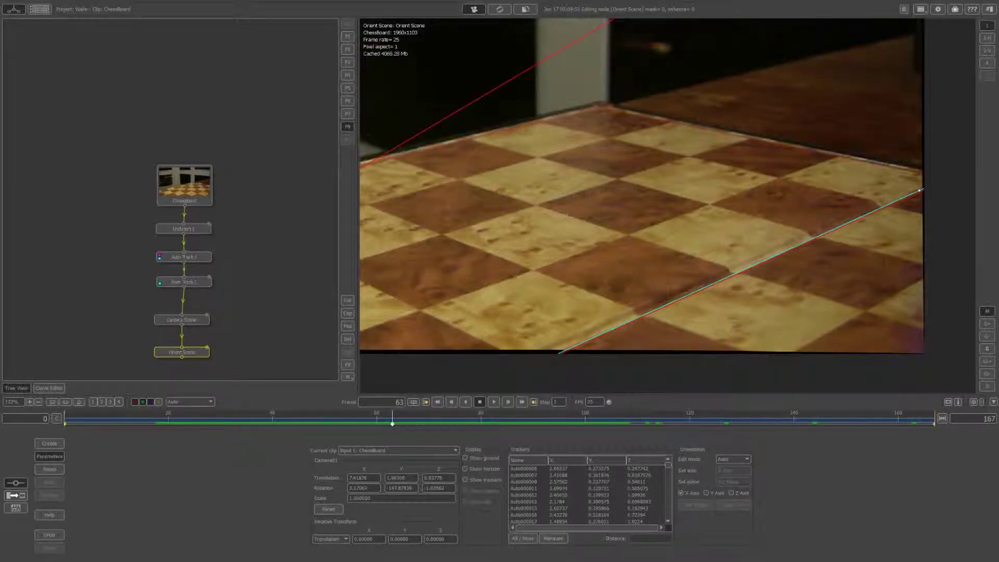
- Align a second X axis line with a parallel chessboard grid line one row in from the far edge
middle_click_drag(568, 214, 727, 269)
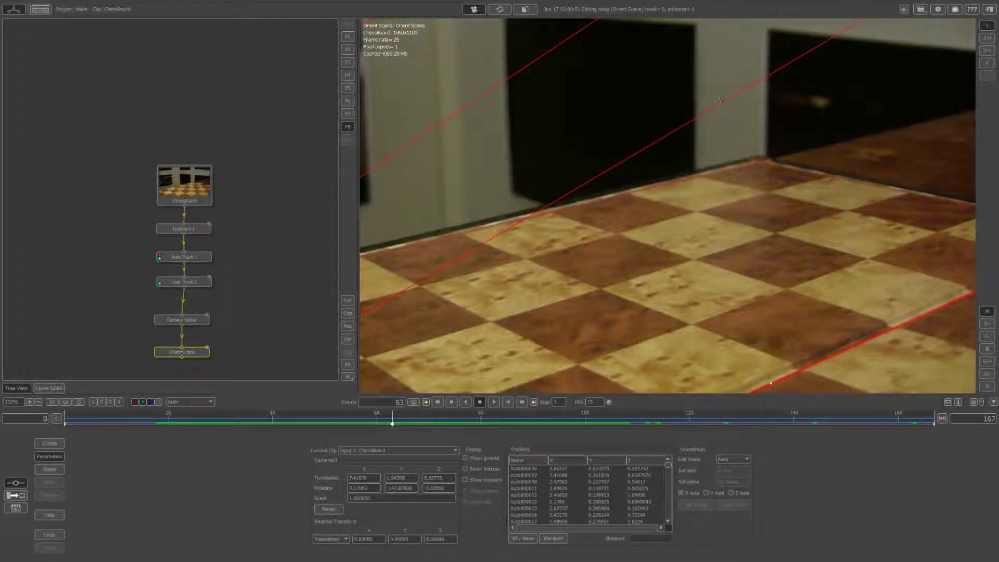
left_click_drag(769, 145, 827, 178)
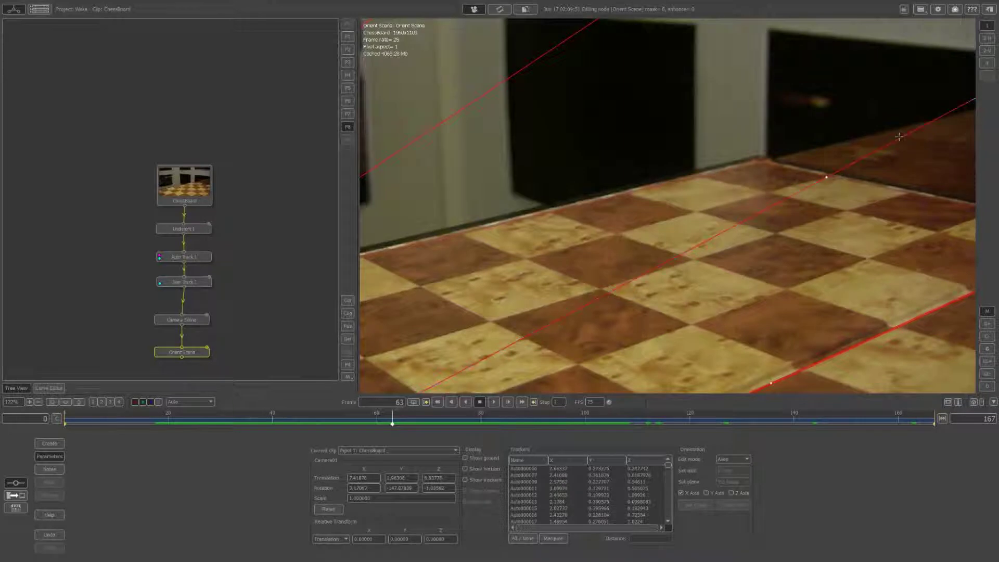
middle_click_drag(404, 388, 744, 299)
left_click_drag(901, 231, 896, 160)
left_click_drag(501, 268, 532, 256)
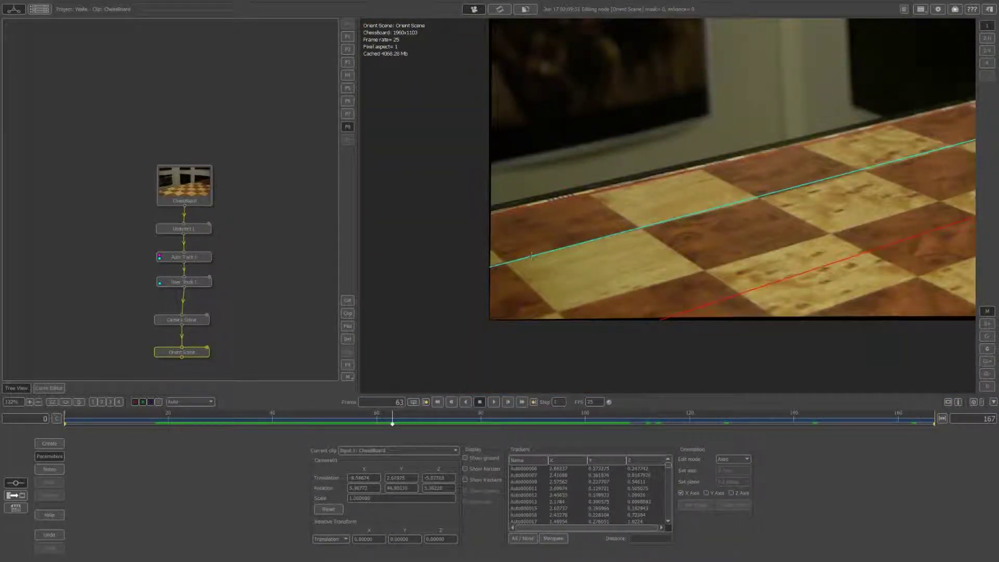
middle_click_drag(514, 281, 647, 234)
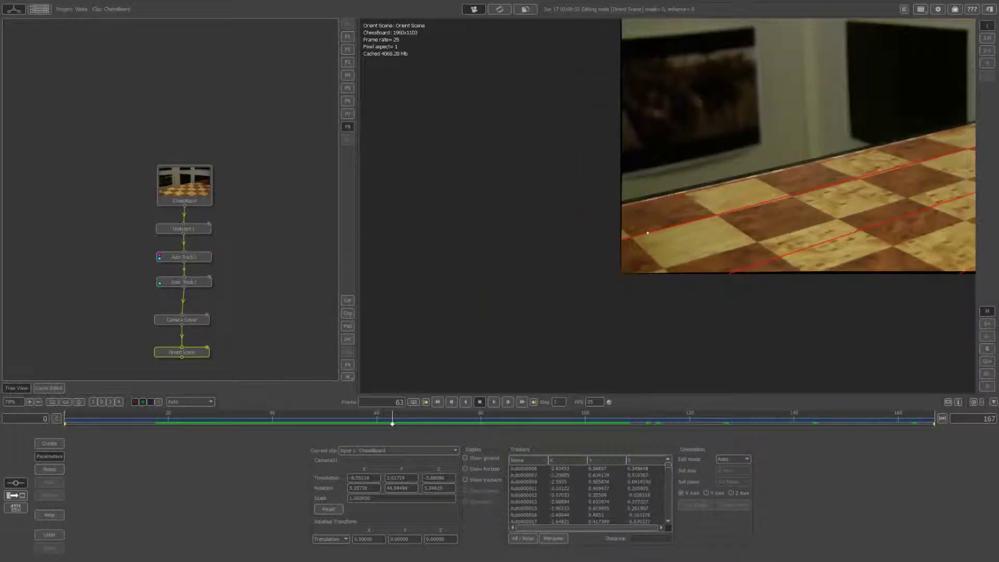
scroll(647, 234, "down", 2)
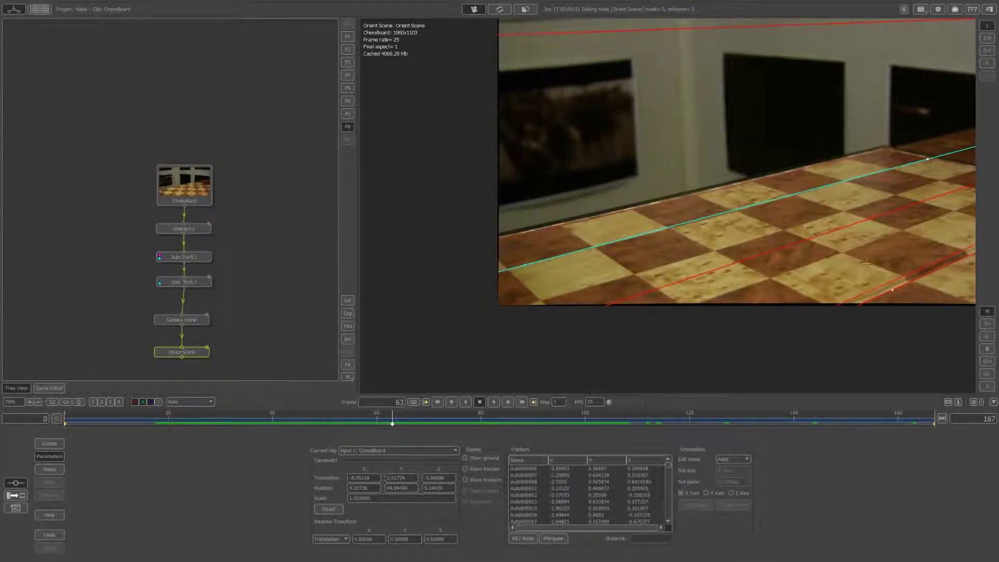
middle_click_drag(867, 263, 702, 303)
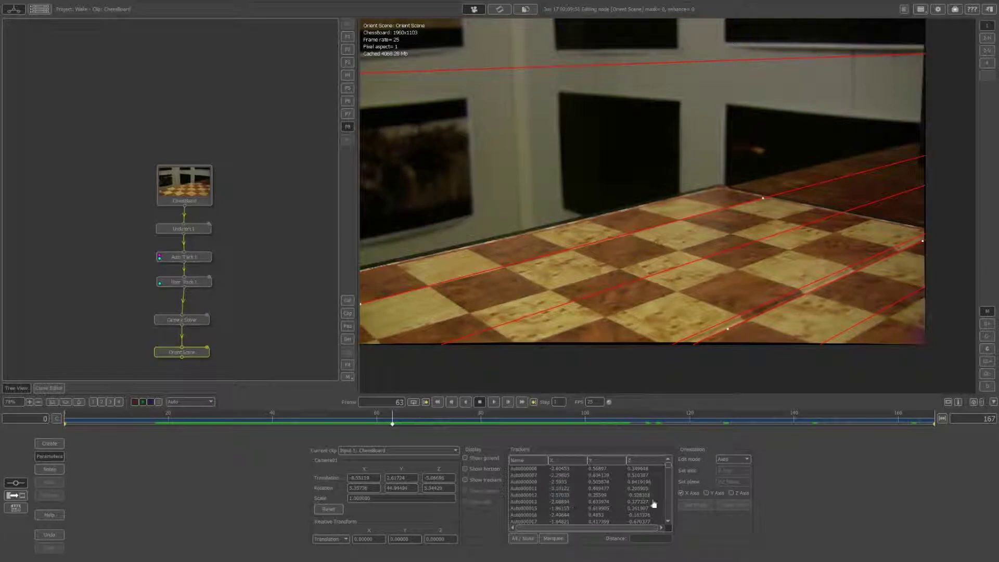
- Switch to the Z axis and align its first line with a chessboard grid line crossing the X lines near the board's far side
left_click(731, 492)
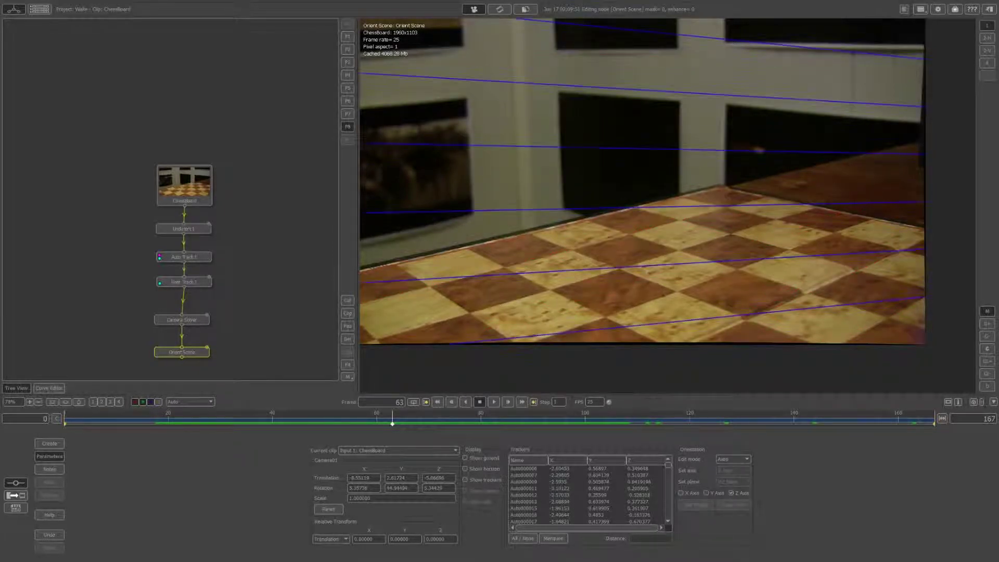
middle_click_drag(862, 282, 891, 189)
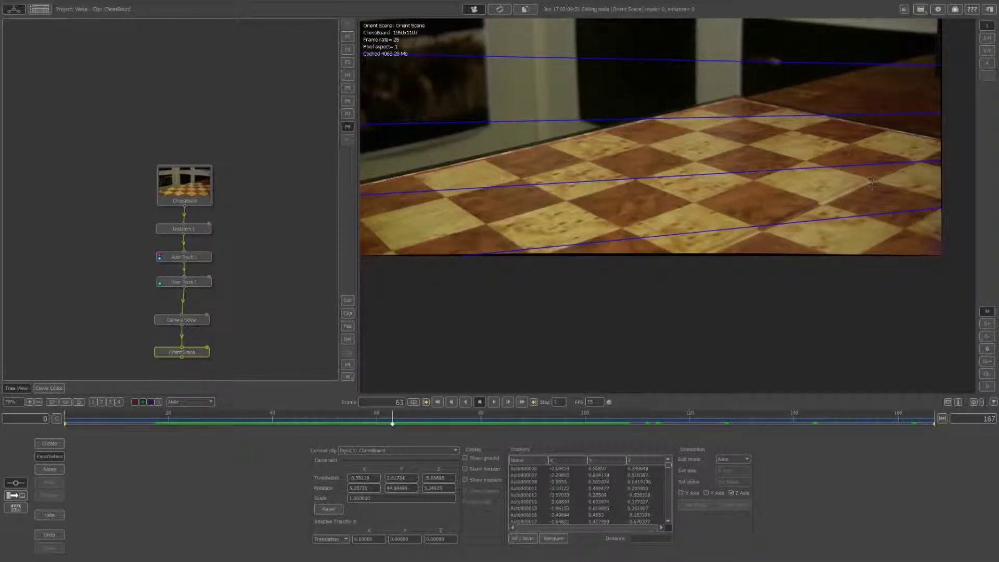
scroll(872, 181, "up", 3)
middle_click_drag(872, 181, 846, 256)
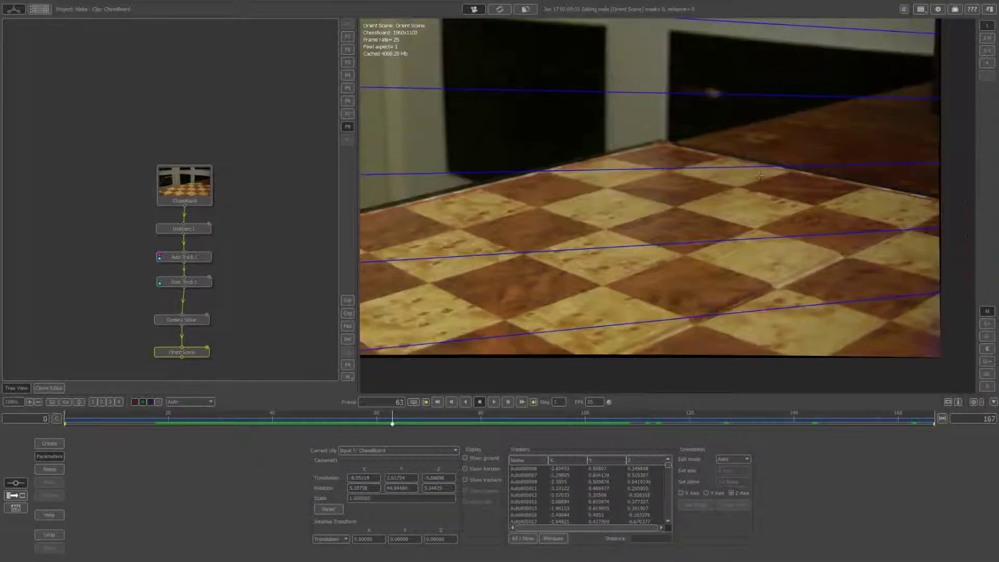
scroll(759, 172, "down", 8)
scroll(771, 192, "up", 9)
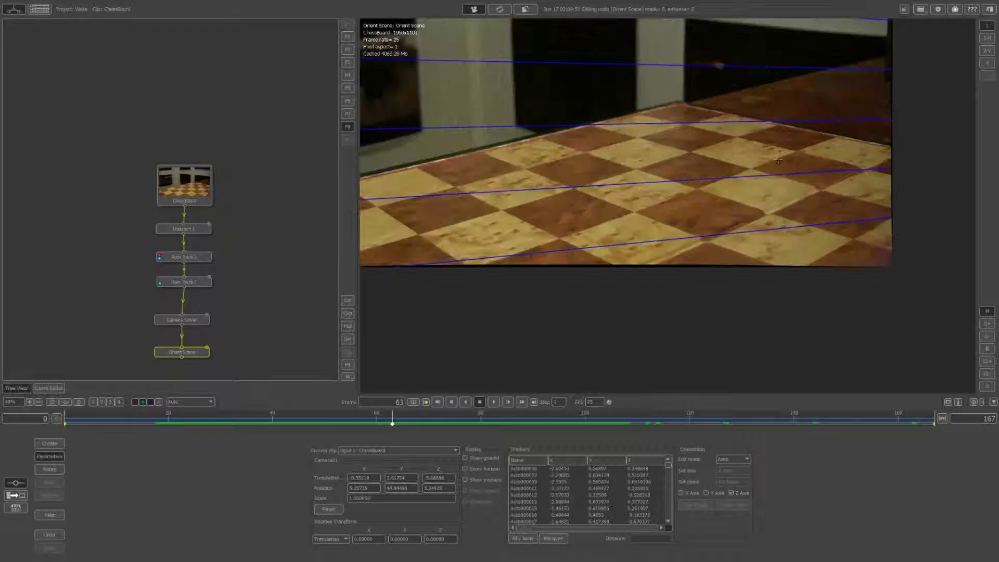
middle_click_drag(771, 192, 741, 252)
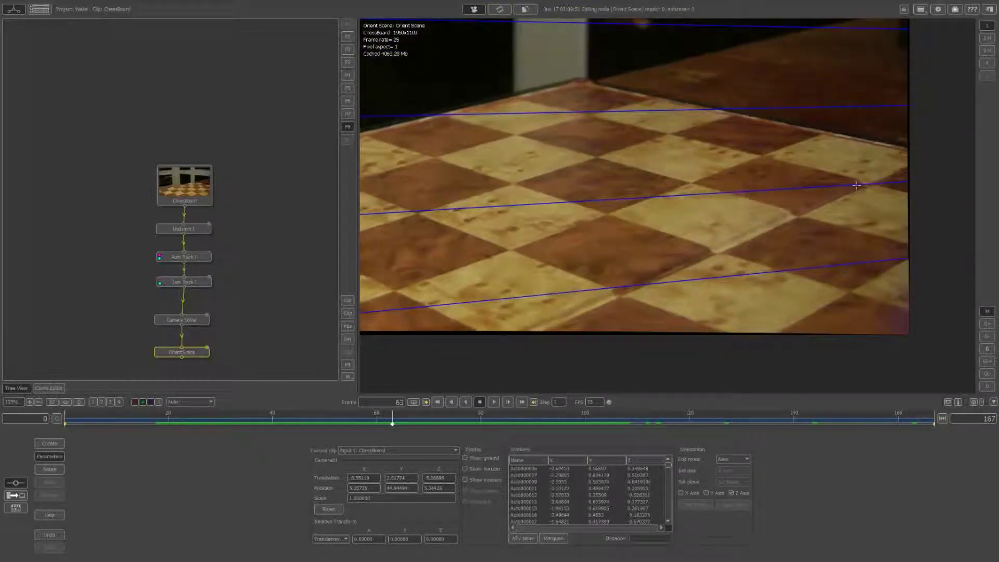
left_click_drag(879, 183, 899, 240)
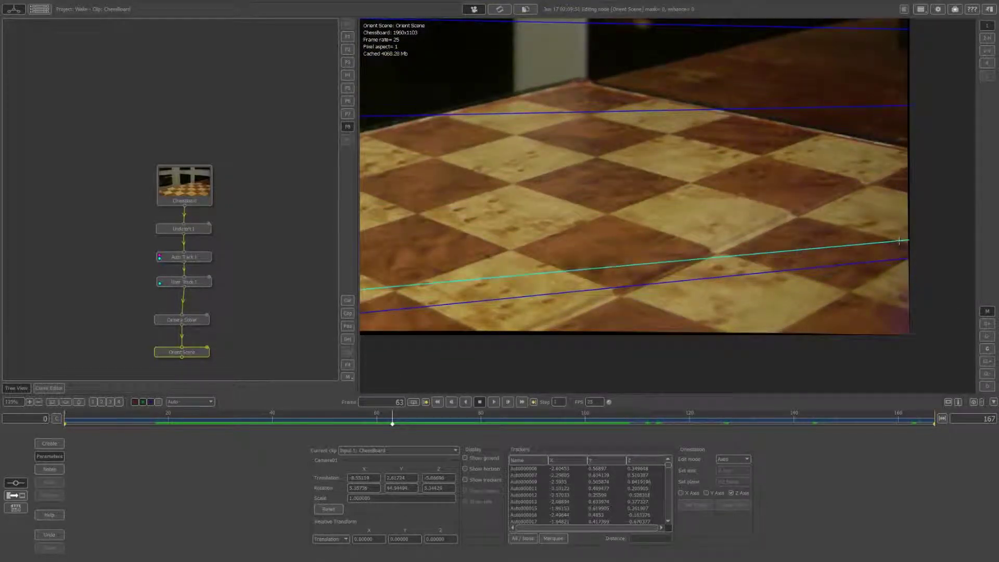
left_click_drag(619, 262, 518, 136)
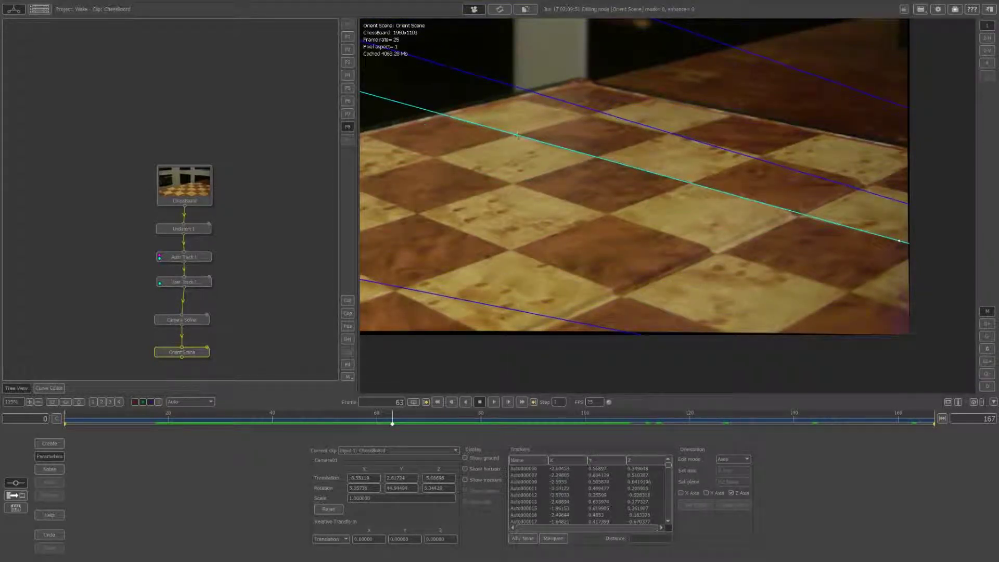
- Align a second Z axis line with a parallel chessboard grid line closer to the near side of the board
middle_click_drag(541, 292, 798, 301)
left_click_drag(729, 311, 704, 330)
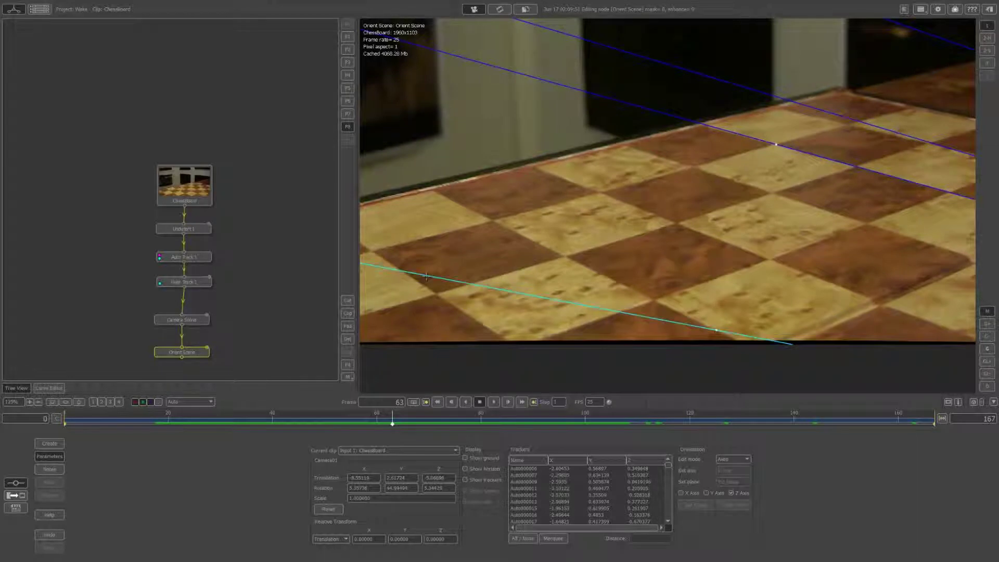
left_click_drag(428, 277, 491, 219)
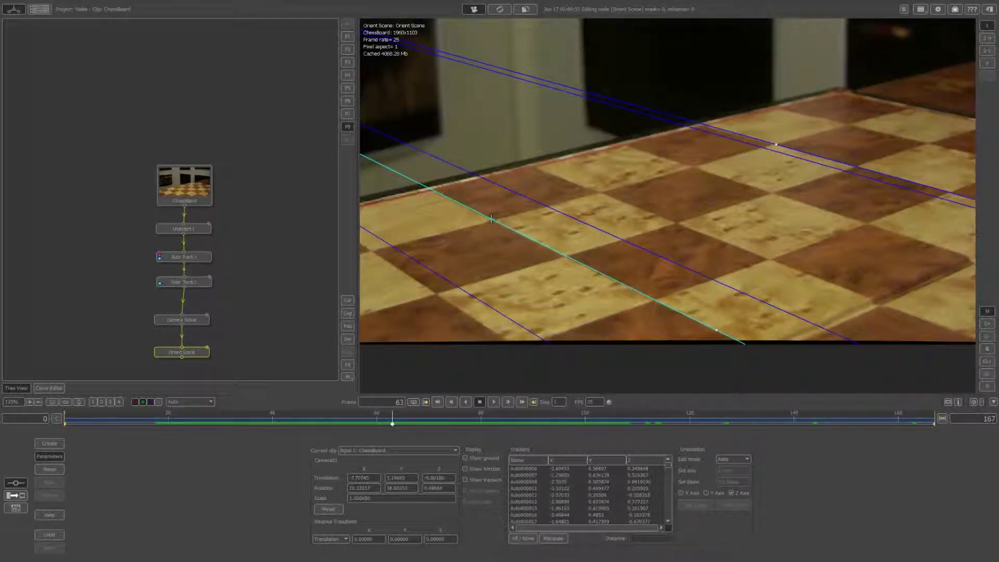
- Show the horizon and the ground grid over the whole clip to check the new orientation
scroll(727, 203, "down", 4)
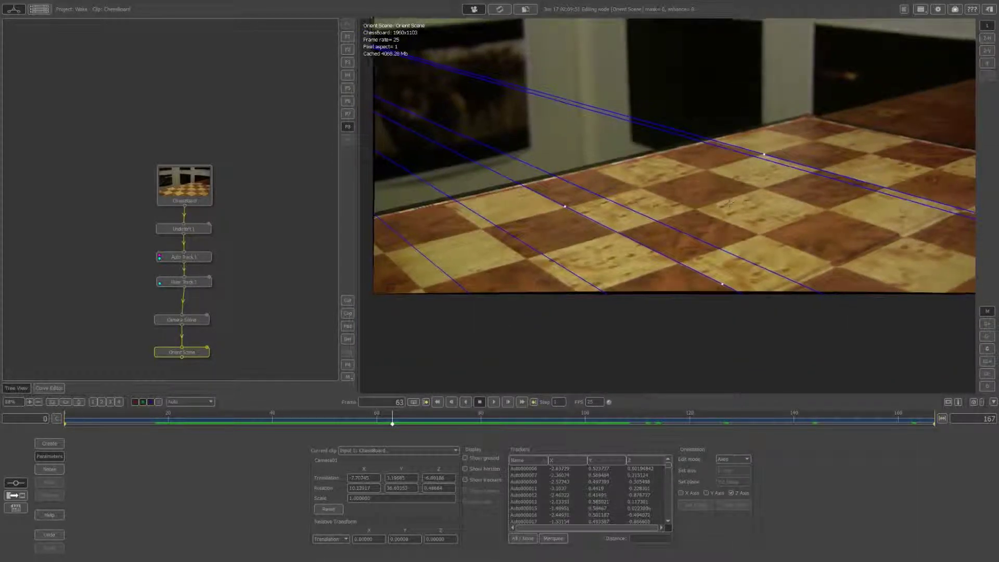
scroll(781, 188, "down", 2)
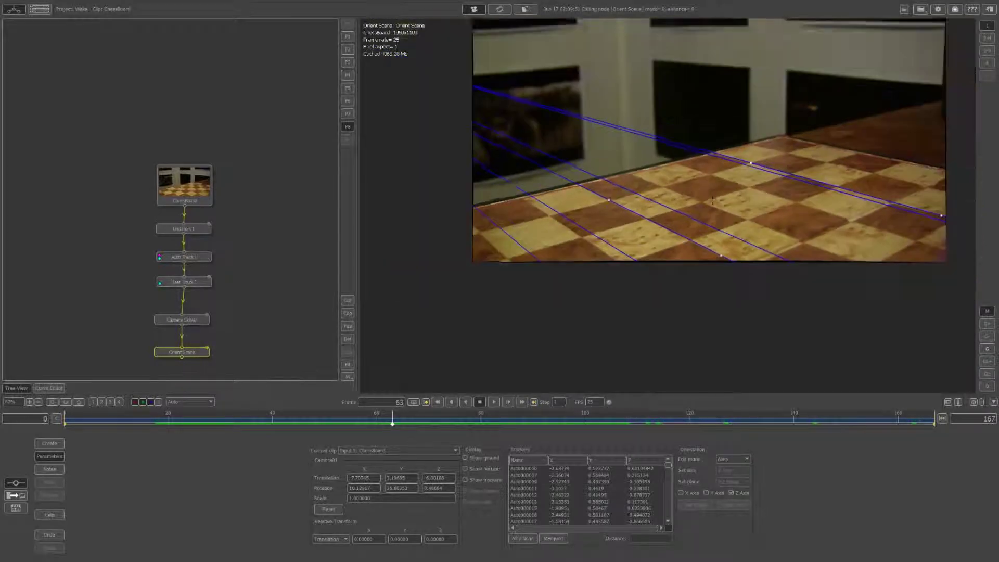
middle_click_drag(699, 235, 679, 274)
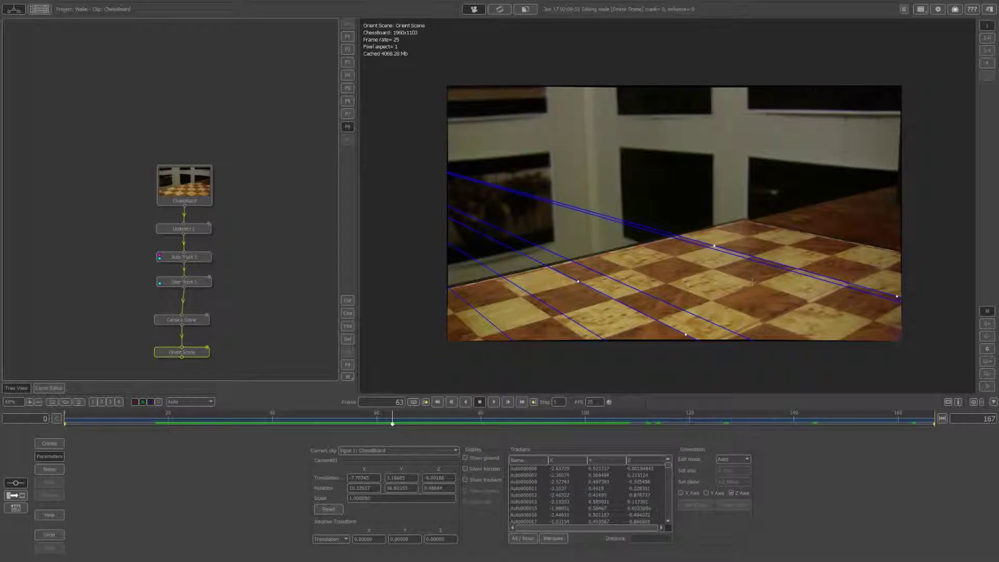
left_click(465, 468)
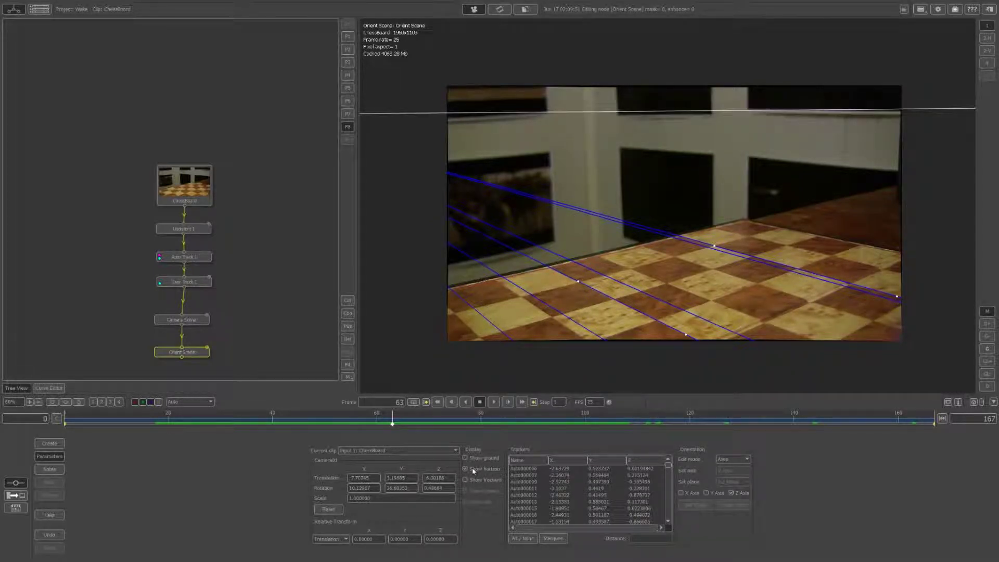
left_click(470, 459)
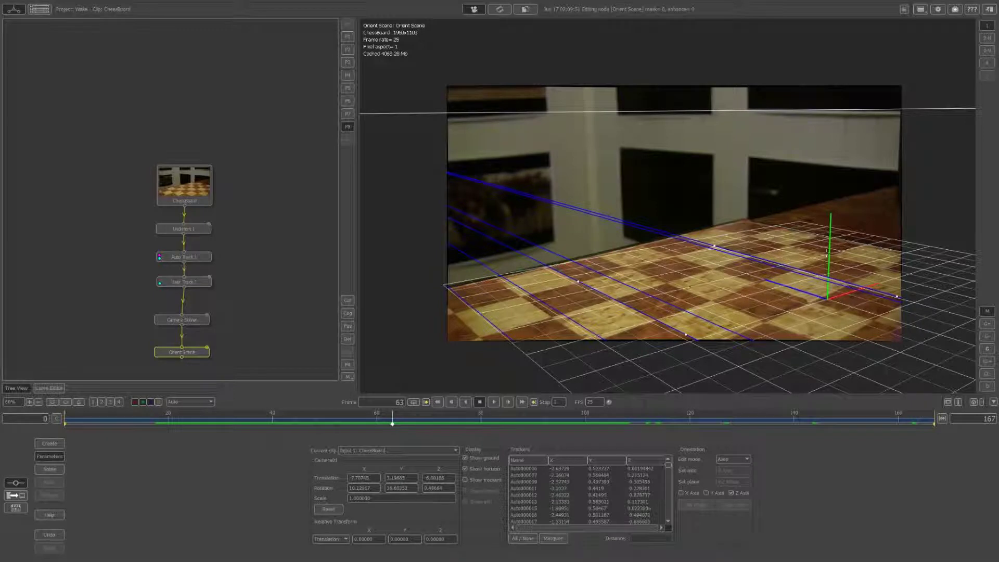
- Set the edit mode to None, show the trackers, and set the origin at a tracker near the chessboard's front centre
left_click(732, 459)
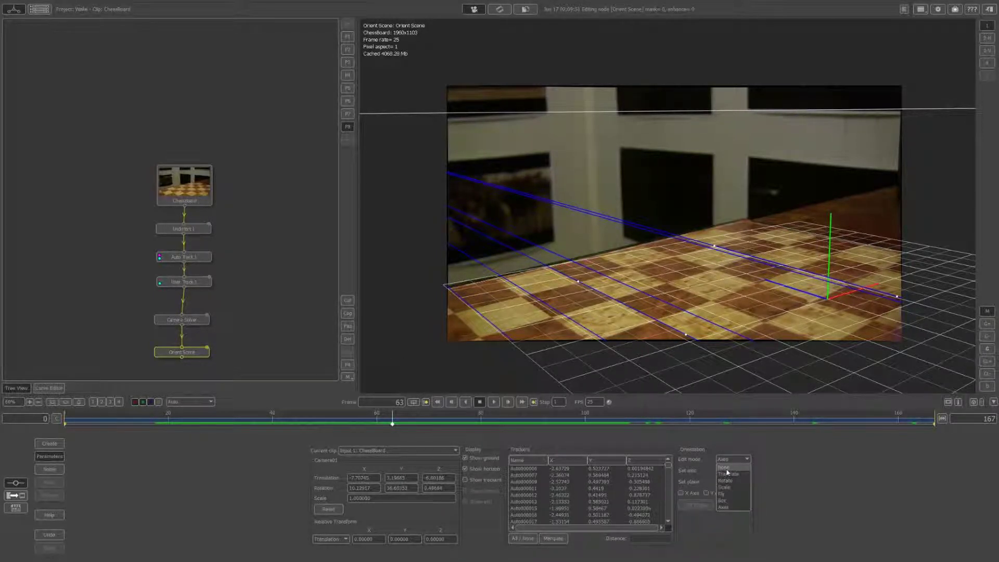
left_click(725, 468)
left_click(481, 480)
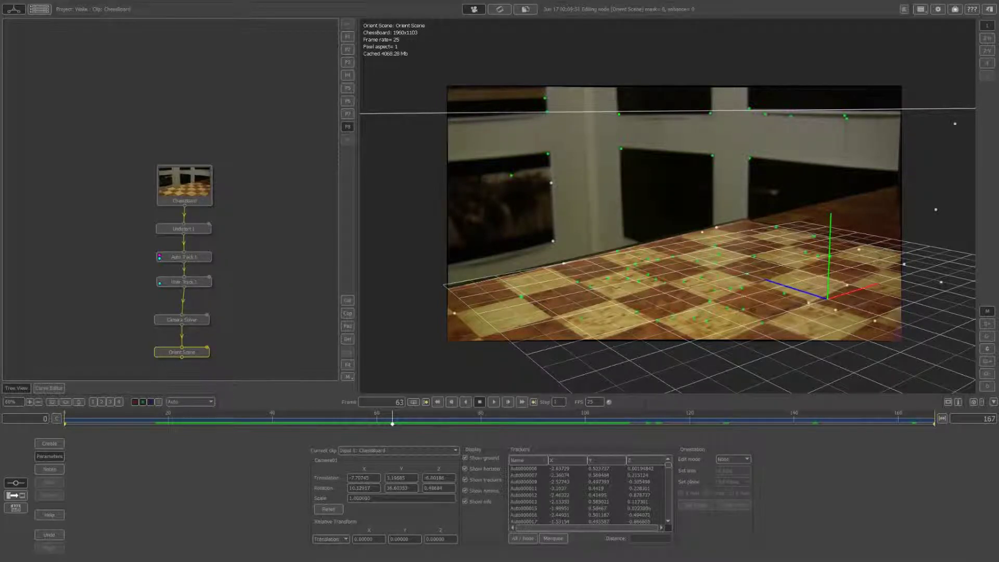
left_click(710, 301)
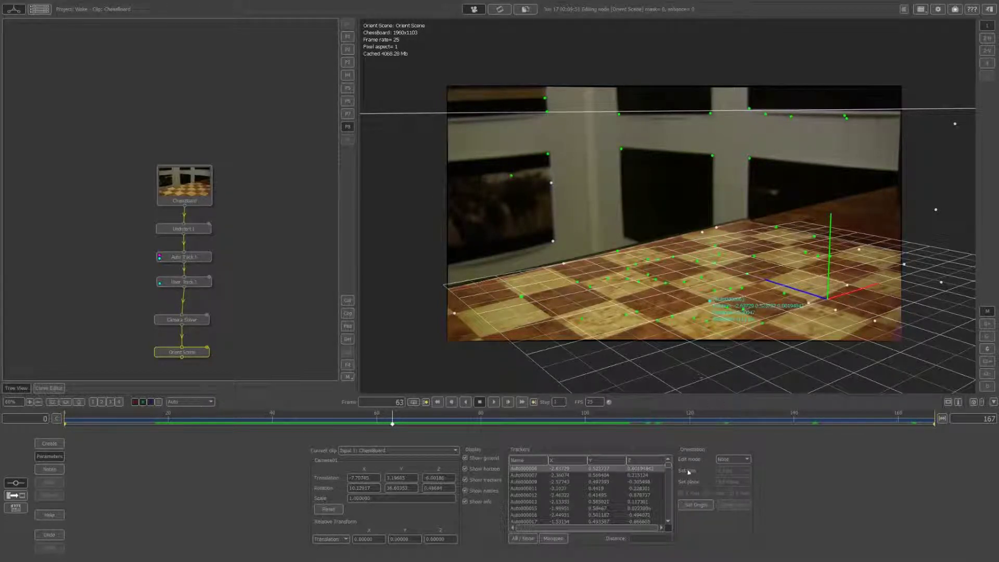
left_click(694, 504)
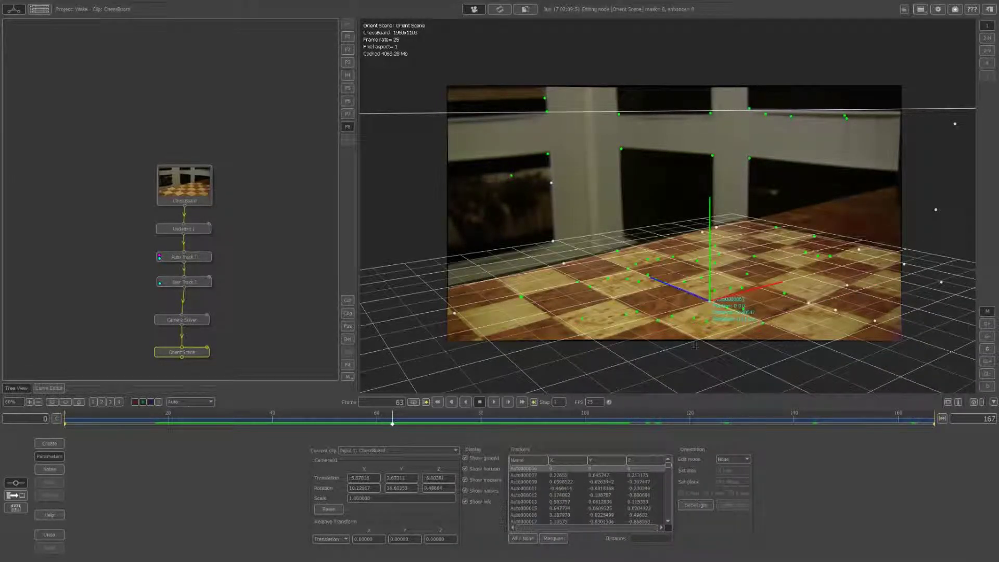
- Set the edit mode to Rotate, turn the scene about its Y and Z axes, and scrub to frame 167
left_click(733, 459)
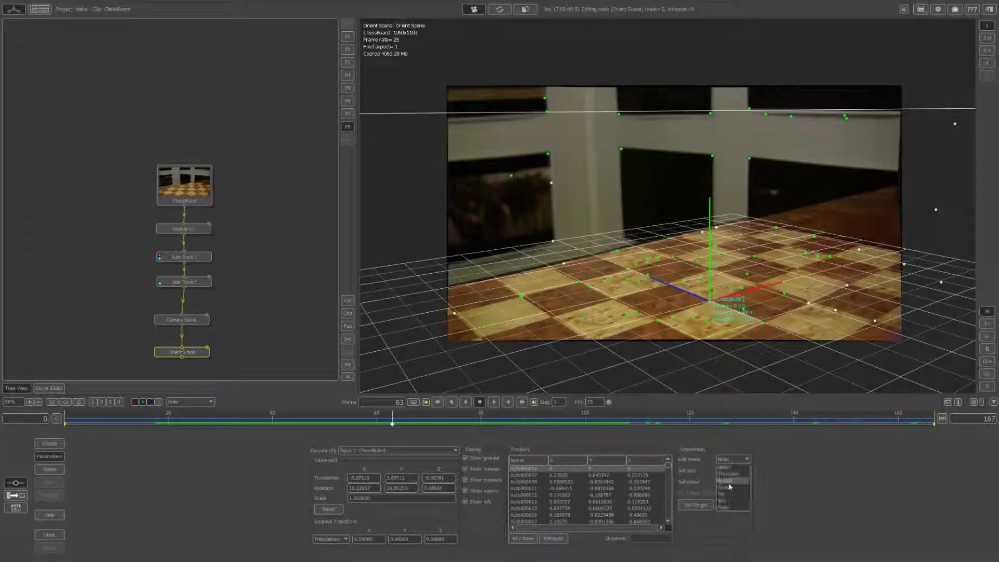
left_click(730, 478)
left_click_drag(709, 311, 702, 303)
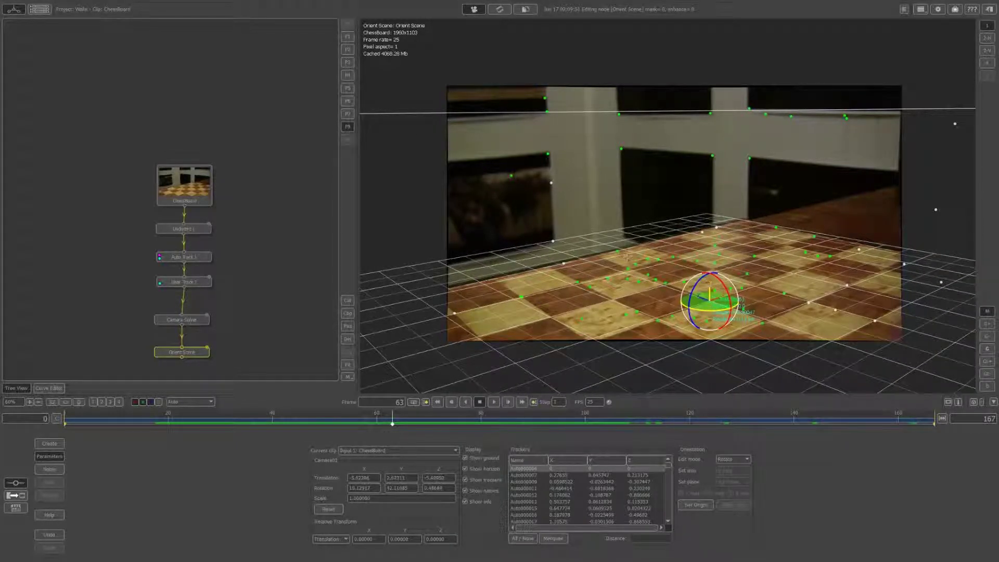
left_click_drag(724, 282, 711, 309)
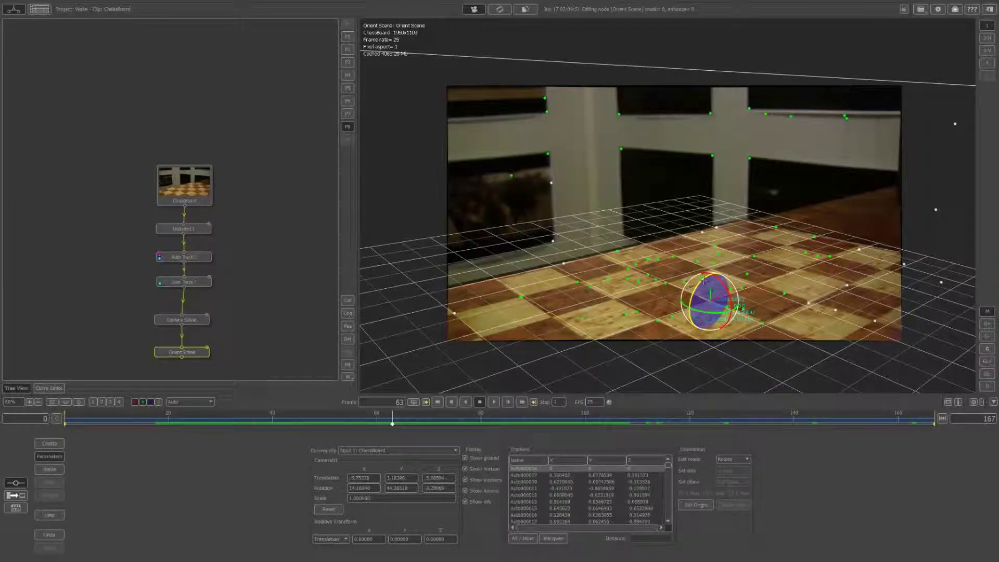
left_click_drag(703, 280, 703, 278)
left_click_drag(685, 417, 250, 342)
- Add an Export node after the Orient Scene node, export the scene in Maya format and include the ChessBoard clip
right_click(208, 356)
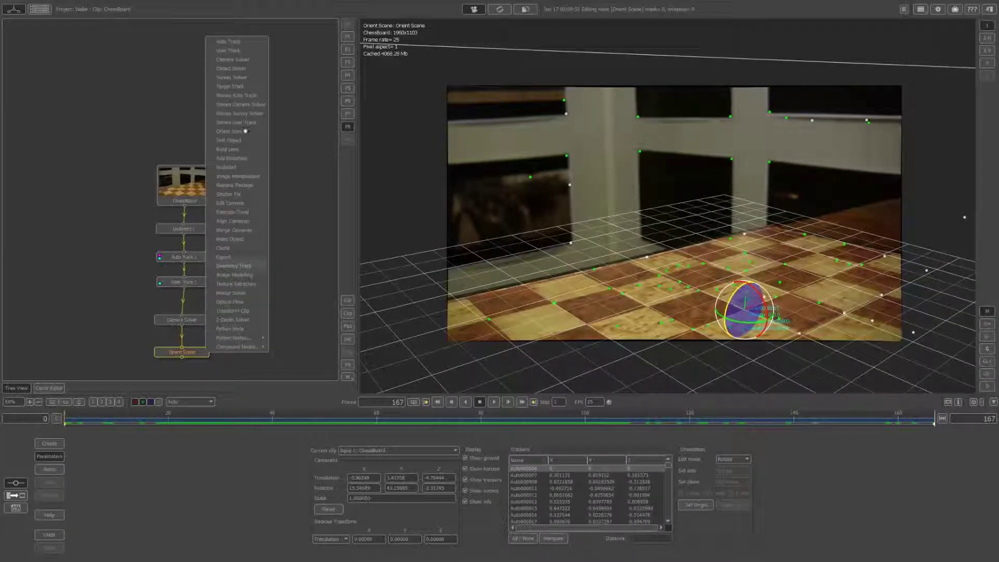
left_click(233, 256)
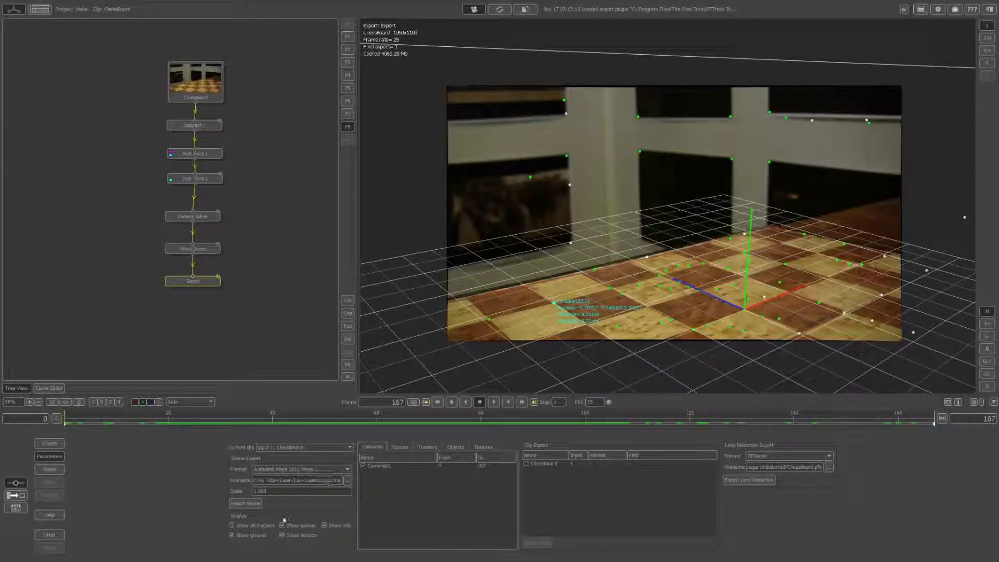
left_click(241, 502)
left_click(526, 464)
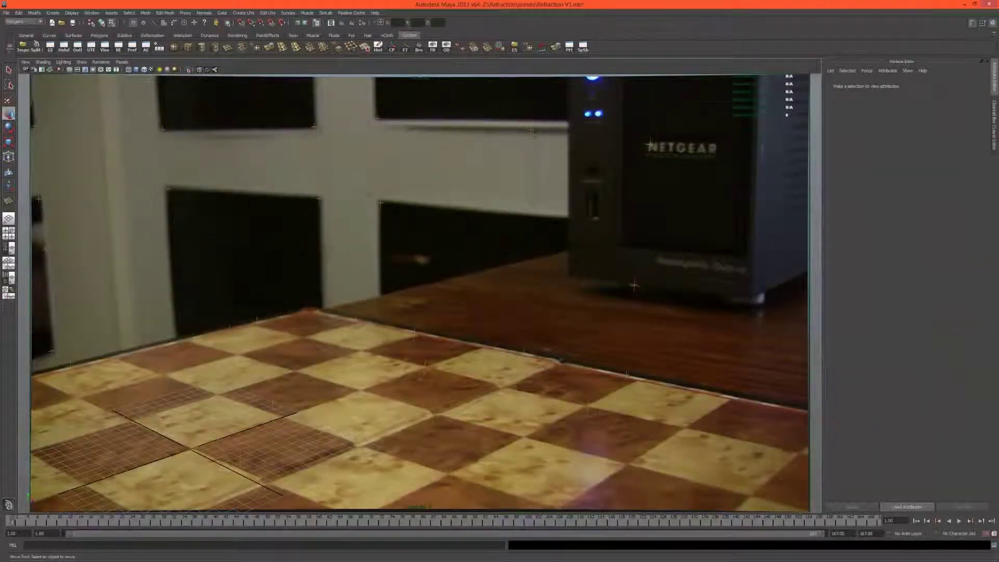
- Switch to File Explorer and look through the undistorted image sequence in the Refraction project's footage folder
key("super+e")
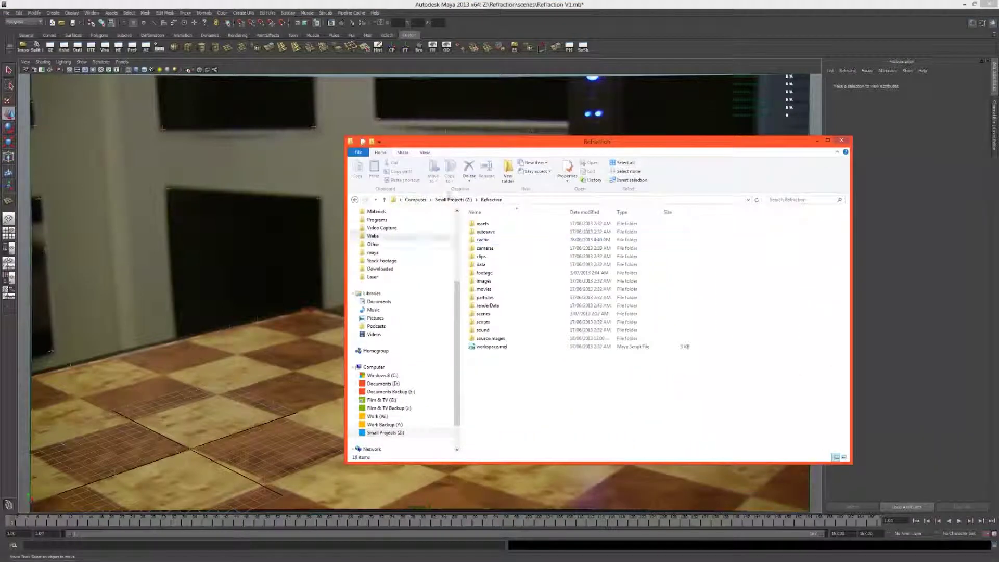
double_click(496, 274)
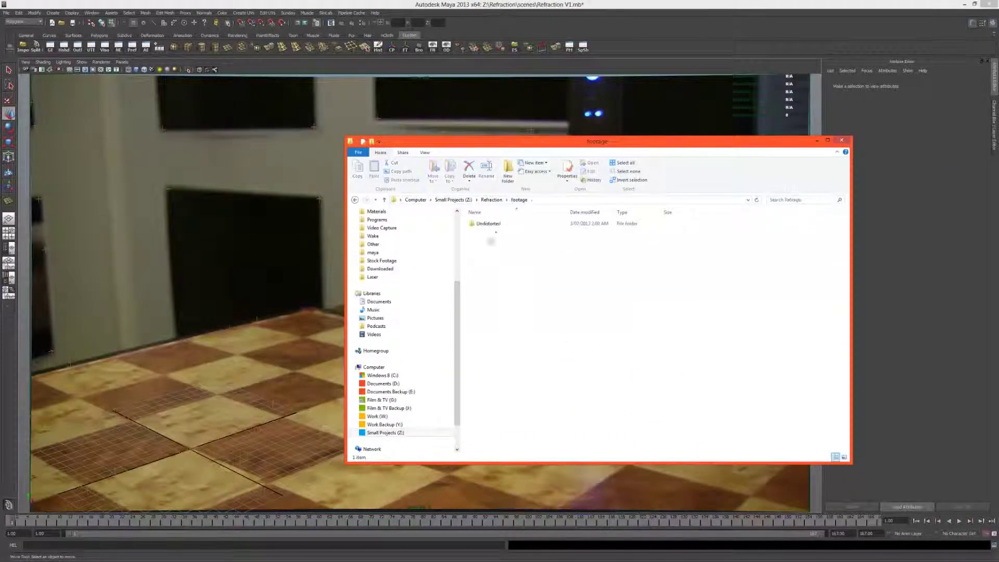
double_click(488, 224)
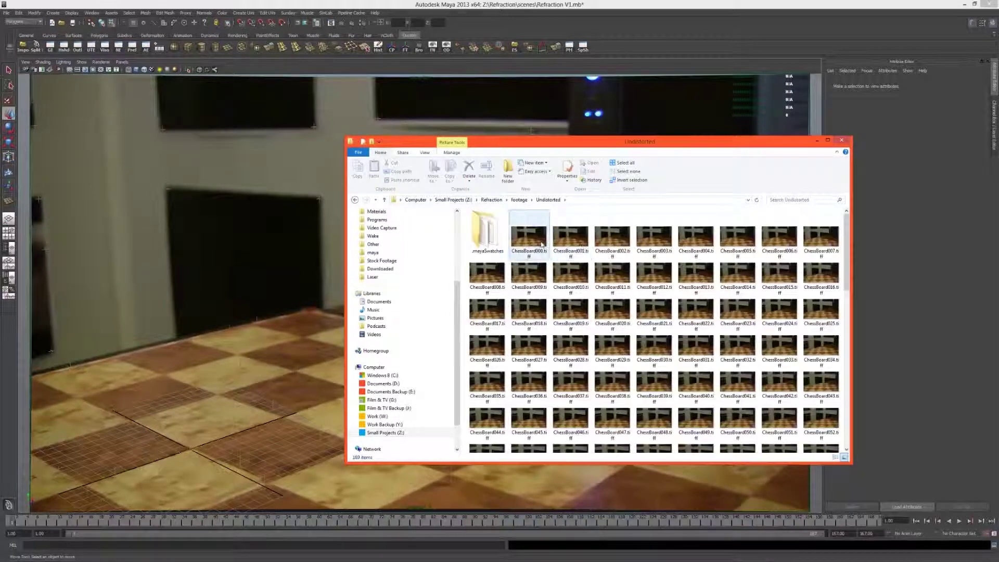
- Look at chessBoardCam_V1.ma and the ChessBoard lens distortion file in the Refraction project's cameras folder
left_click(491, 200)
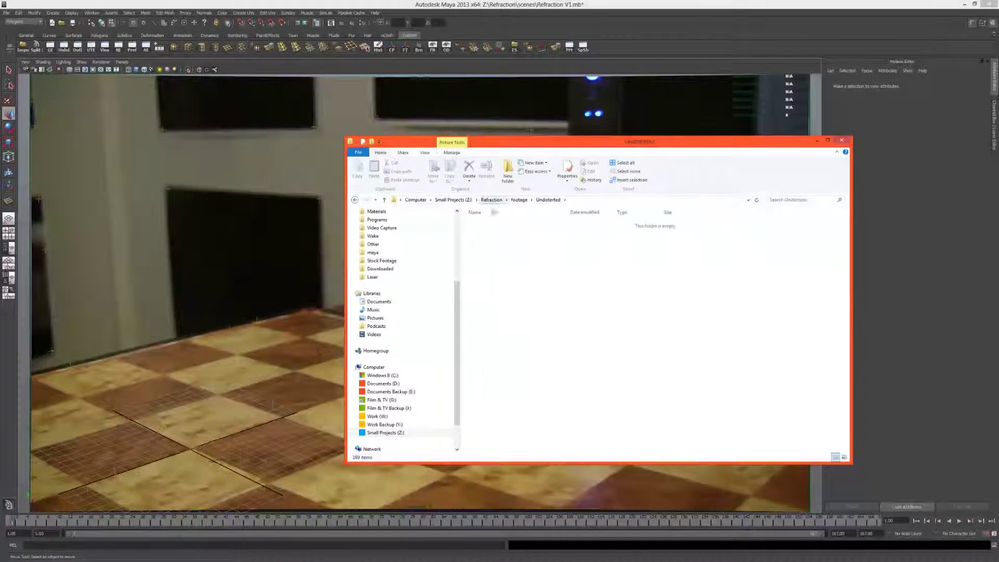
double_click(488, 250)
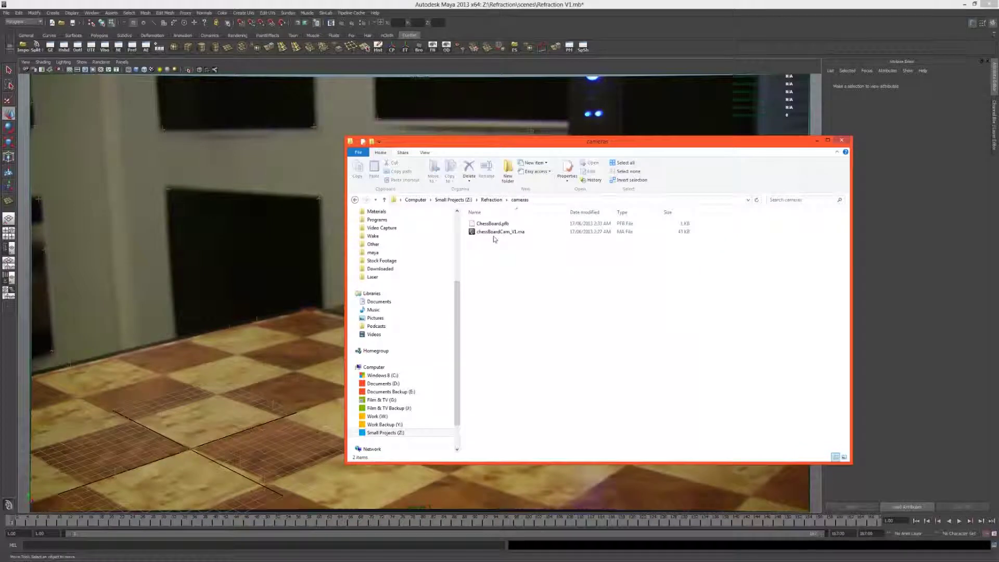
left_click(490, 233)
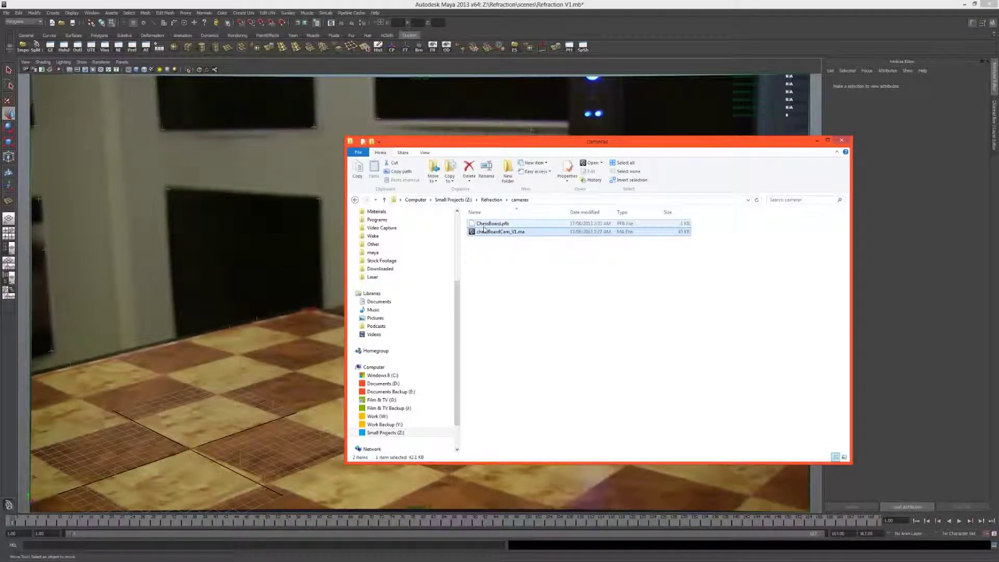
left_click(484, 225)
- View chessBoardCC.jpg from the Refraction project's sourceimages folder and close the image
left_click(491, 199)
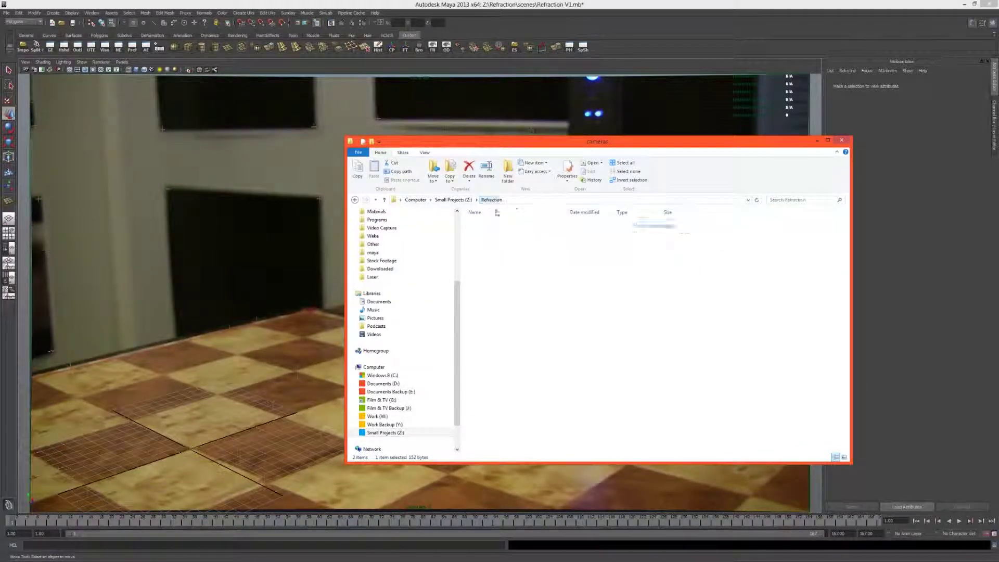
double_click(484, 339)
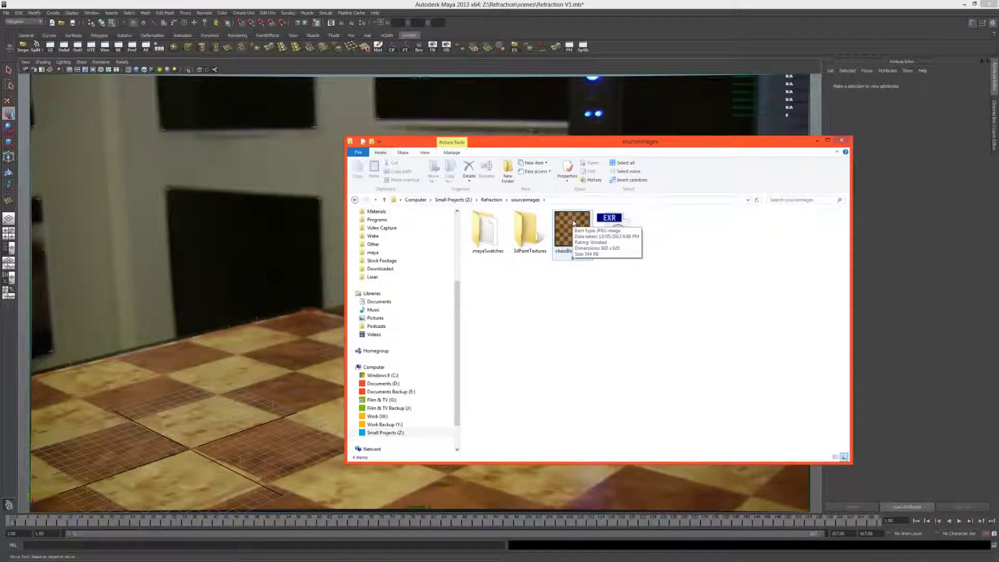
left_click(570, 236)
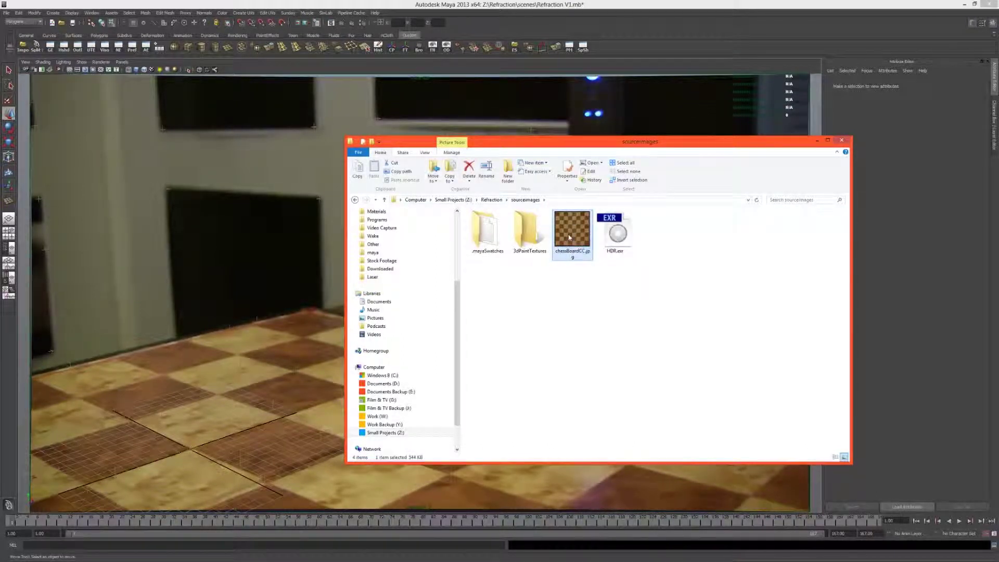
double_click(572, 233)
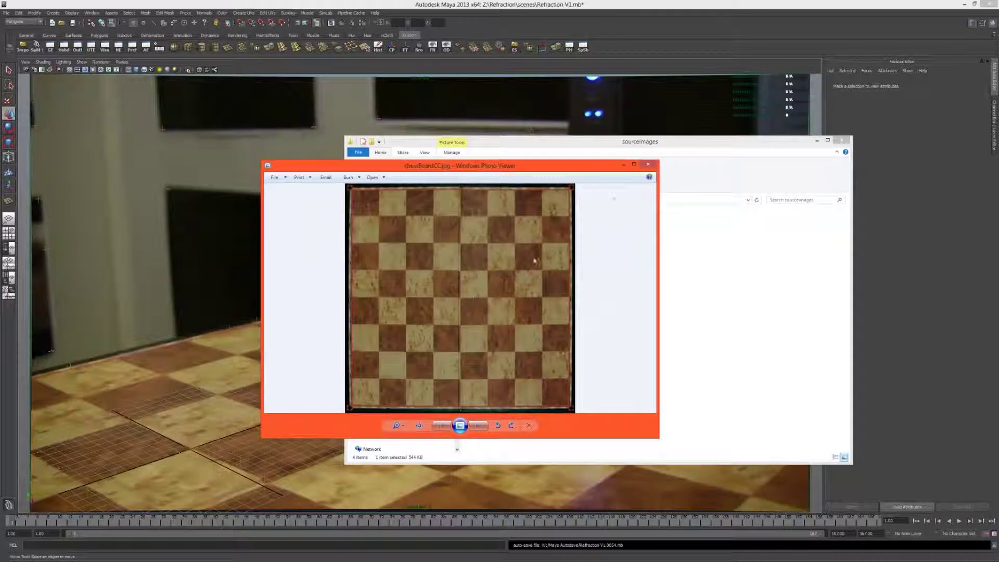
left_click(647, 165)
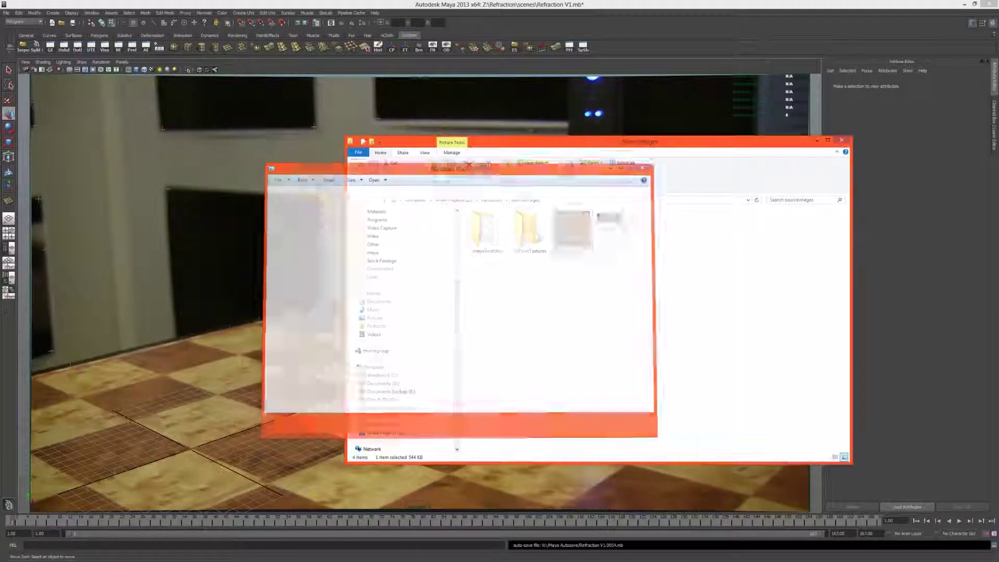
- Draw a polygon plane over the chessboard at the clip's first frame and set its polyPlane width to 20
left_click_drag(110, 521, 3, 519)
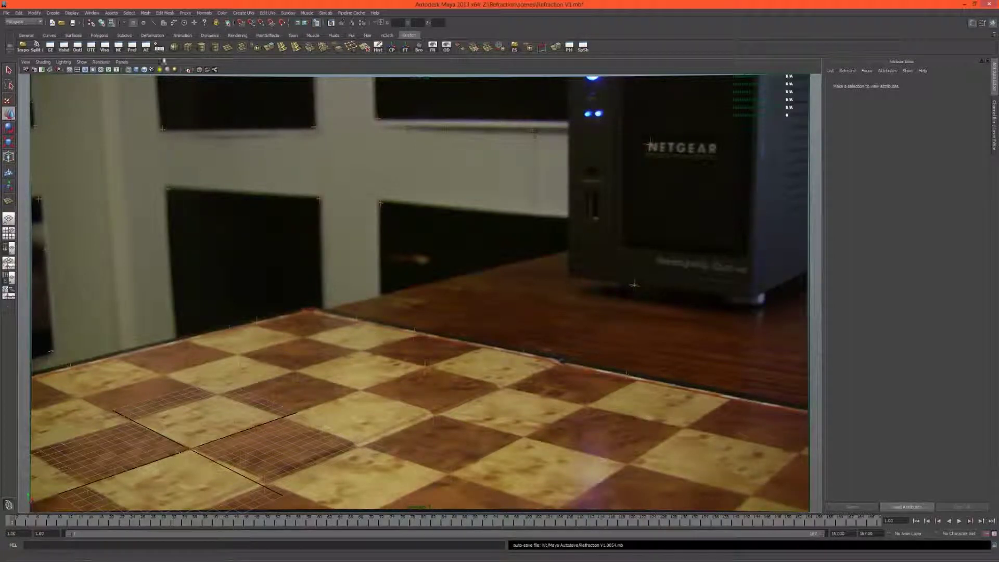
left_click(227, 48)
left_click_drag(317, 318, 270, 496)
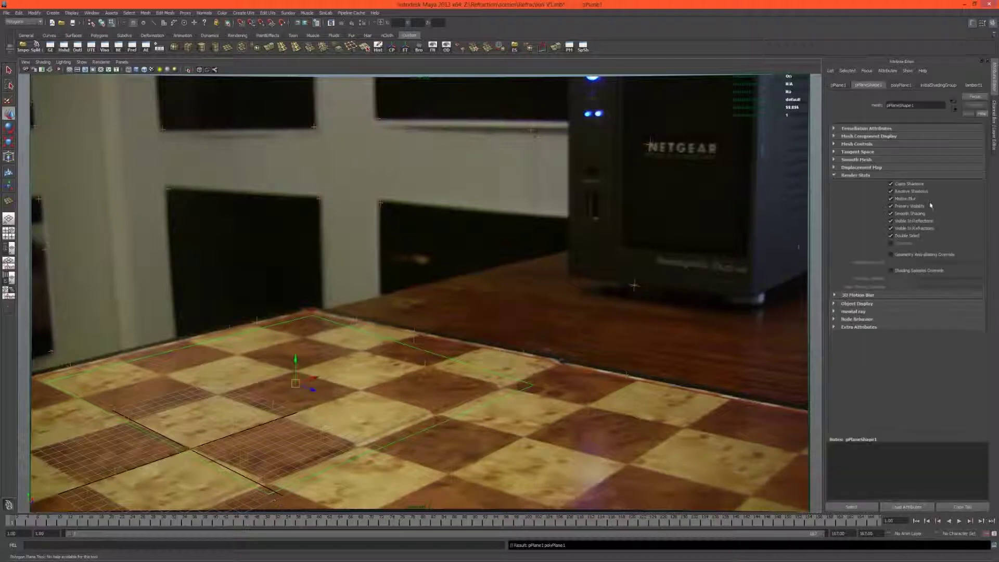
left_click(988, 152)
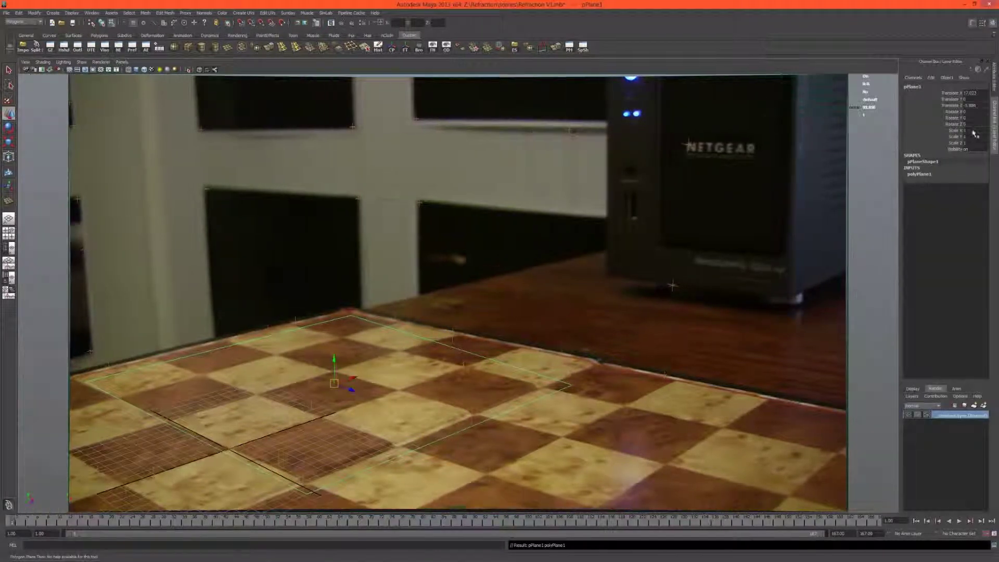
left_click(925, 174)
left_click(976, 180)
type("20")
key("Return")
- Scale and reposition the plane so its back corner meets the chessboard's back corner, and display the view shaded
key("r")
left_click_drag(333, 384, 352, 505)
key("w")
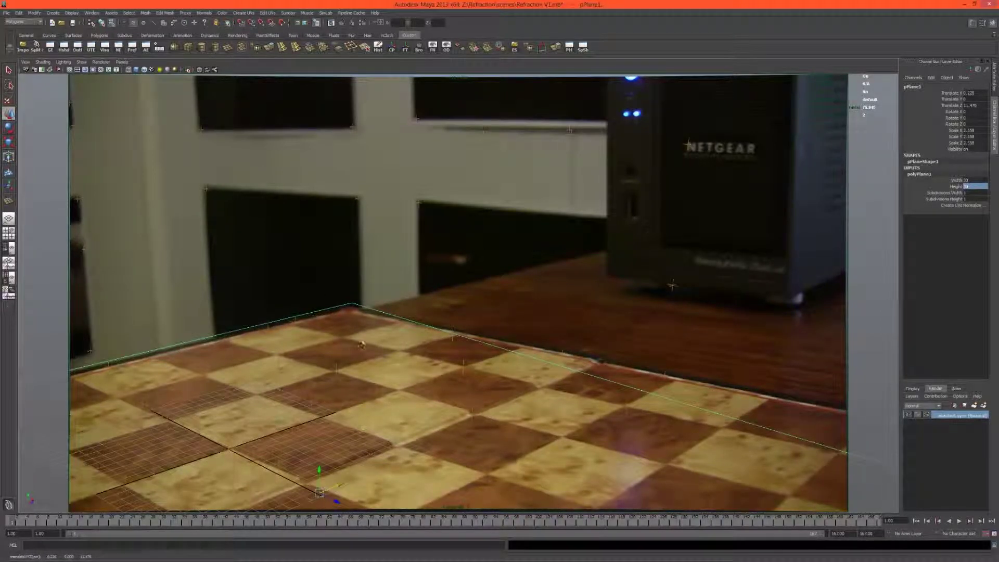
left_click(394, 253)
key("5")
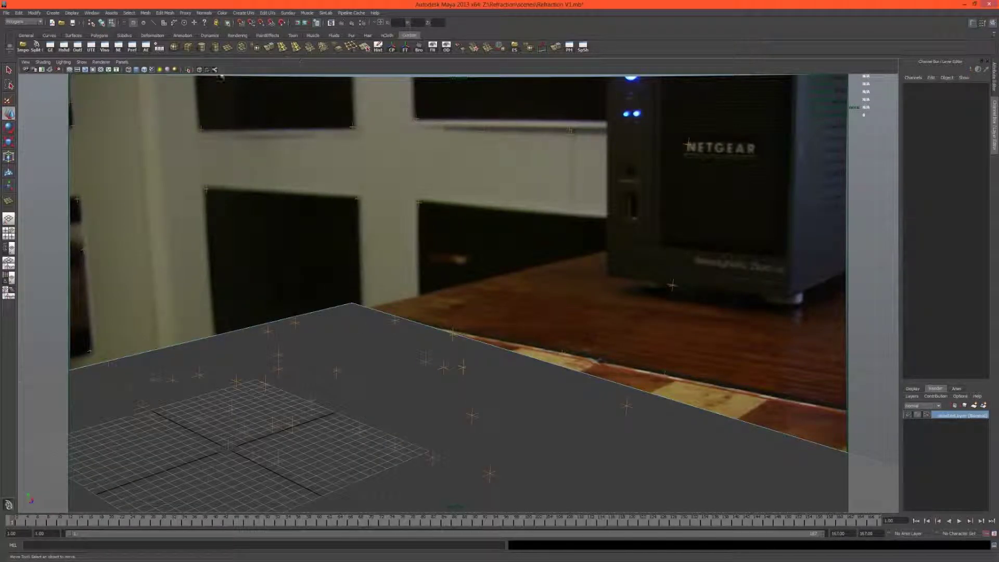
- Create a mental ray mia_material_x_passes material in the Hypershade and set its reflectivity to 0
left_click(64, 49)
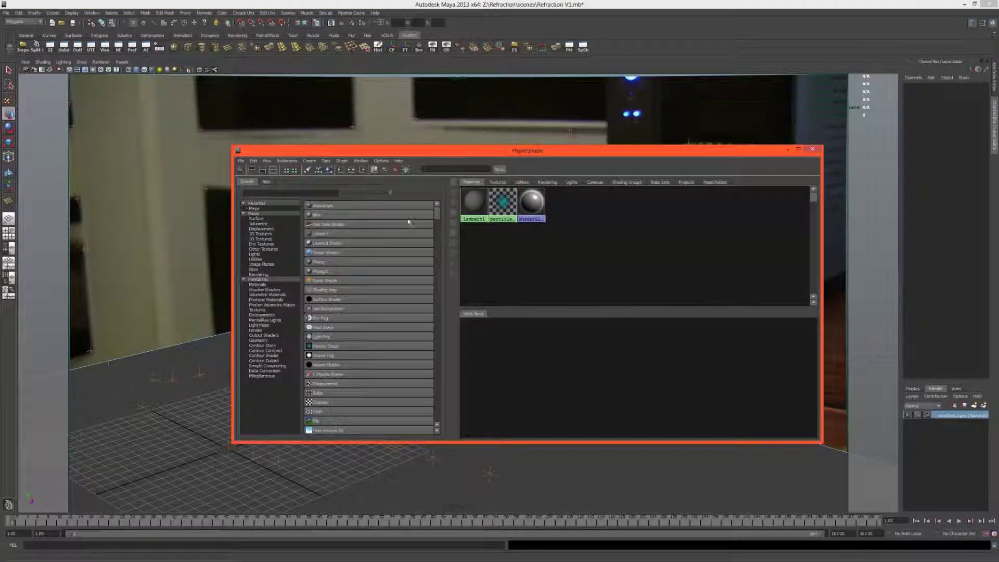
left_click(256, 279)
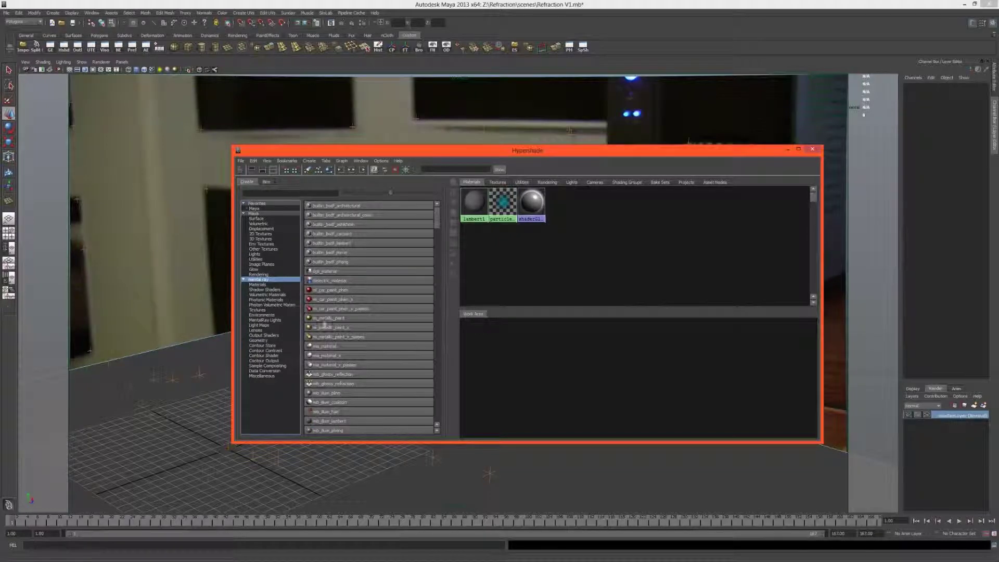
left_click(339, 367)
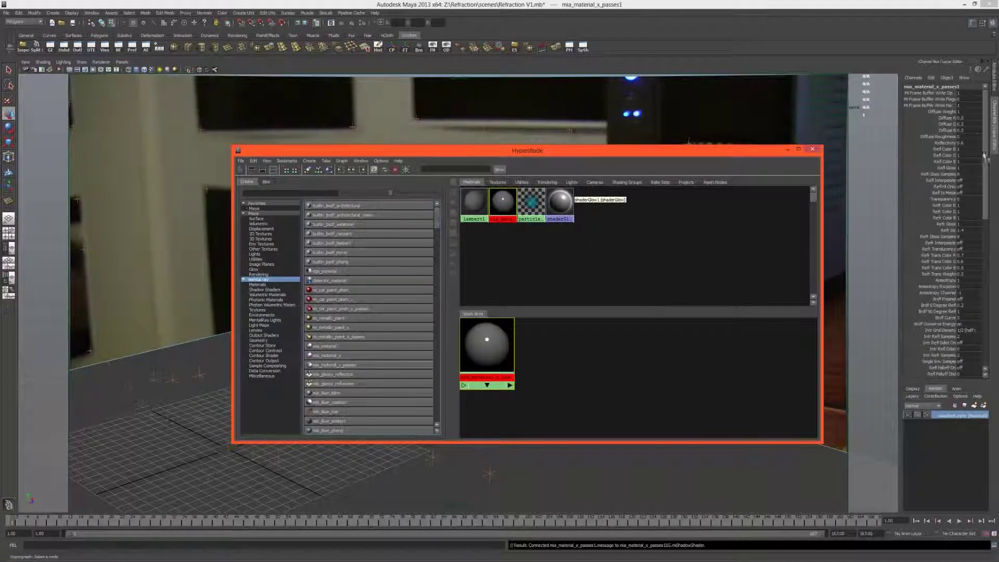
left_click(836, 154)
left_click_drag(836, 154, 822, 154)
left_click_drag(660, 153, 606, 174)
left_click_drag(948, 214, 902, 214)
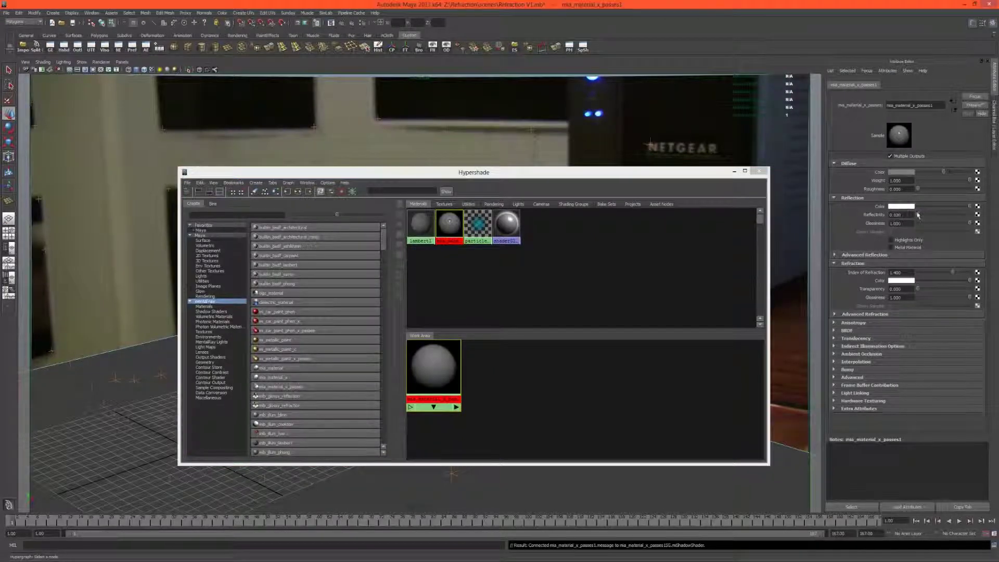
- Map a File texture to the material's diffuse color, with filter type Off and color profile sRGB
left_click(977, 173)
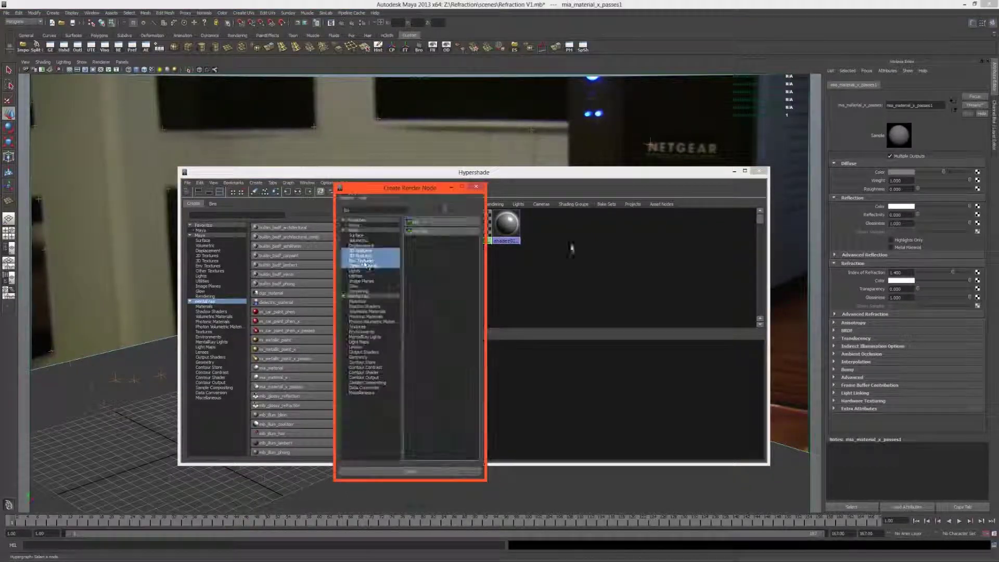
left_click(411, 223)
left_click(912, 165)
left_click(901, 171)
left_click(907, 219)
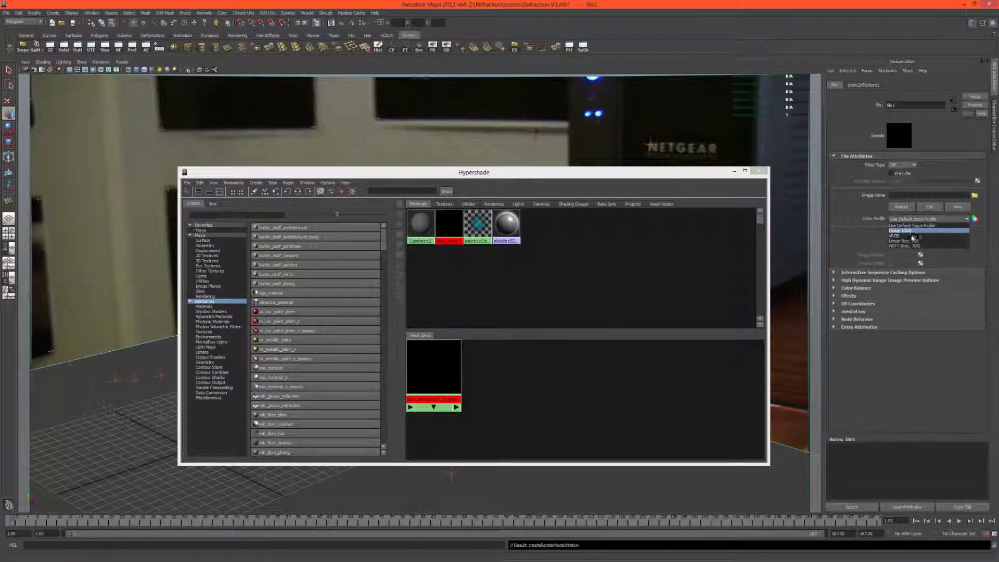
left_click(912, 236)
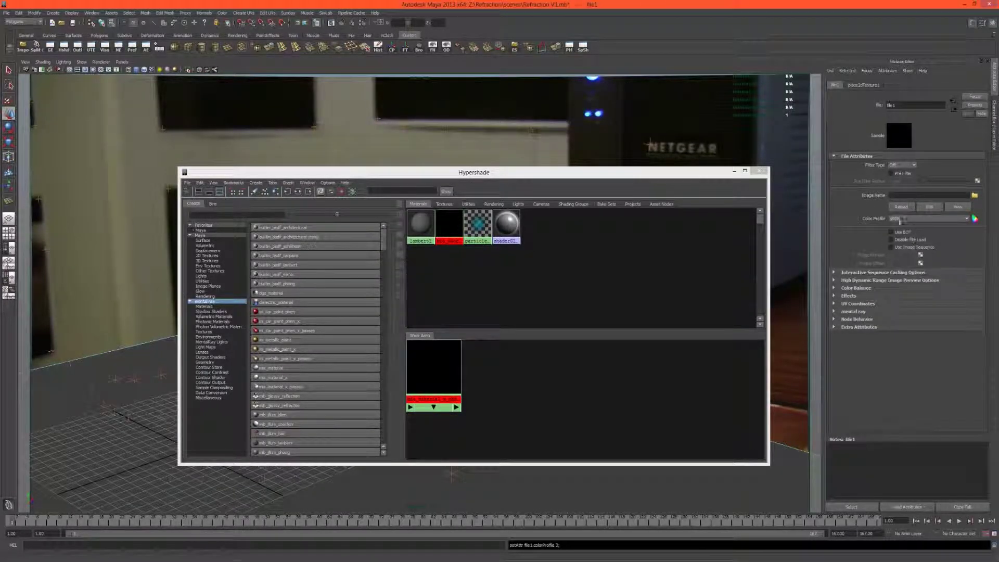
- Load chessBoardCC.jpg from the project's sourceimages folder into the file texture
left_click(974, 196)
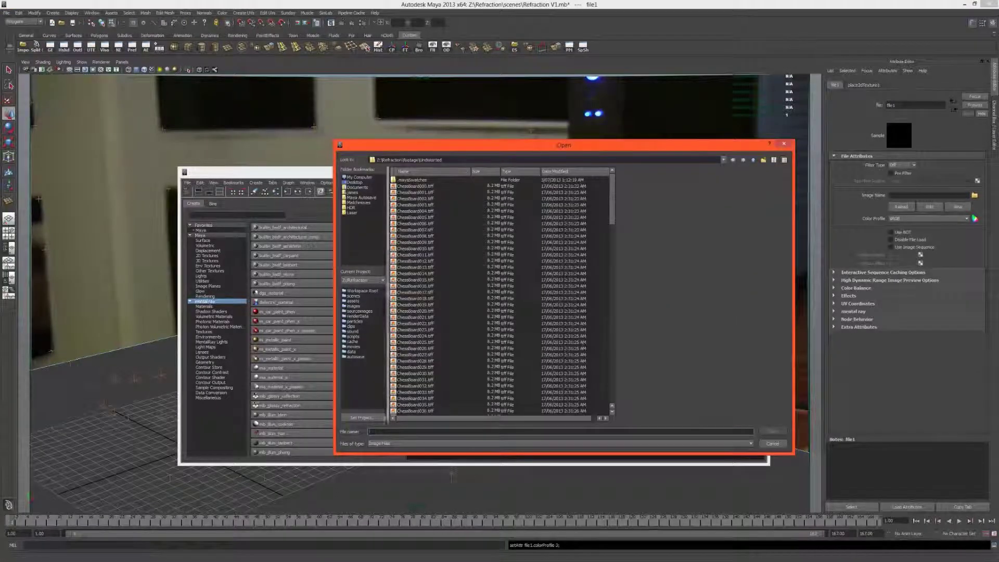
left_click(363, 312)
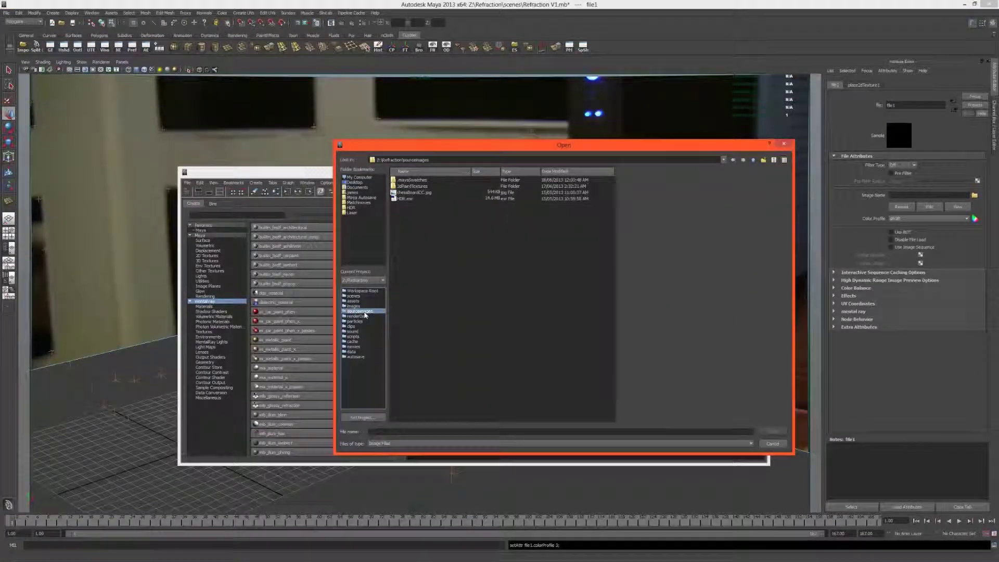
double_click(411, 193)
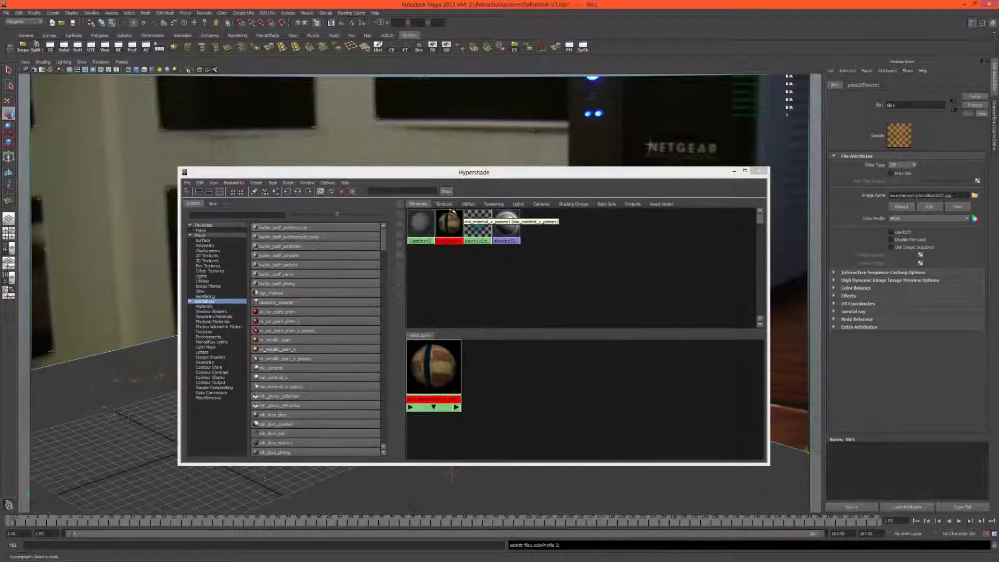
- Assign the chessboard material to the plane in the camera view and minimize the Hypershade
left_click_drag(444, 180, 577, 193)
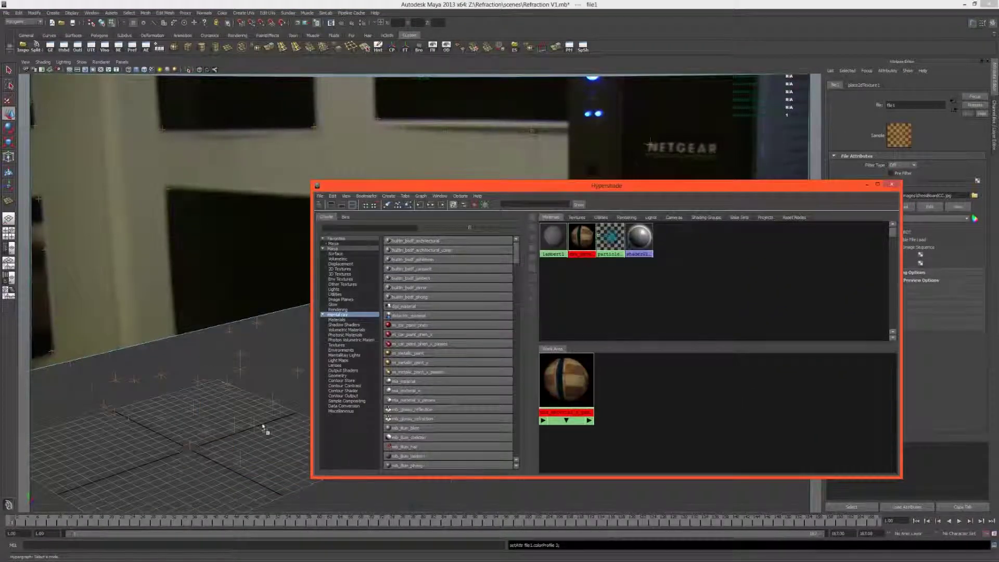
middle_click_drag(278, 432, 276, 433)
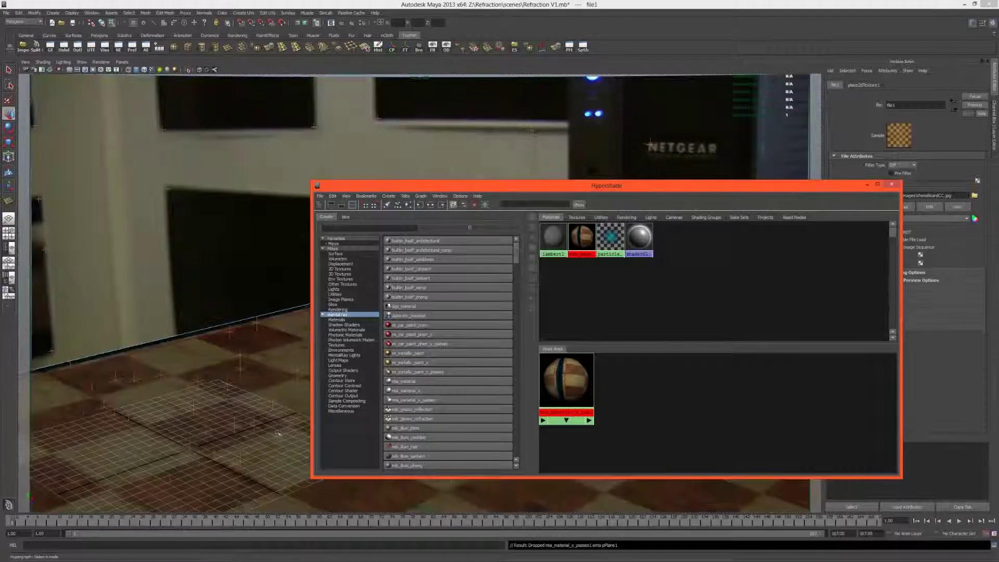
left_click(867, 184)
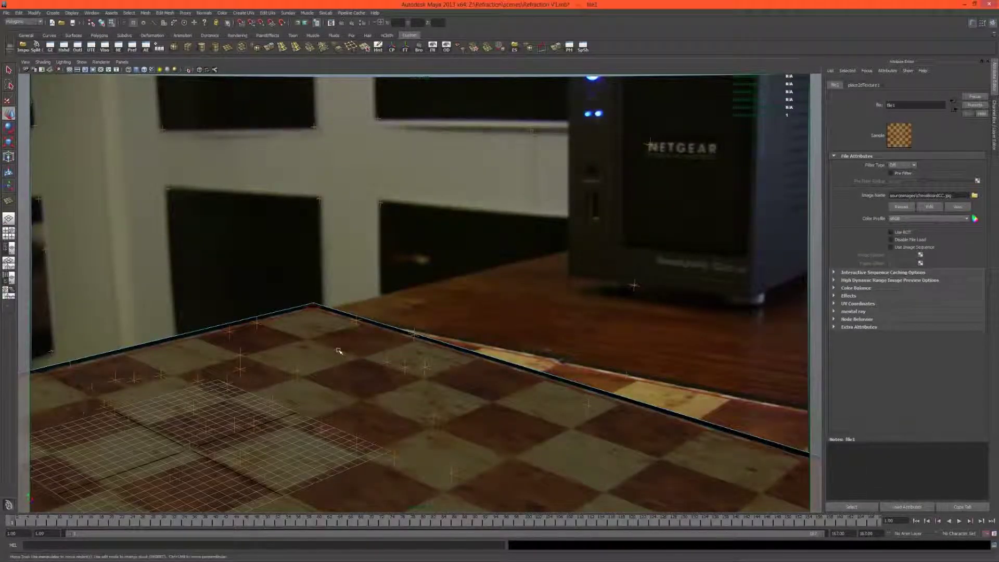
- Briefly hide the plane to compare its square pattern with the footage, and rotate it -90 degrees around Y
right_click_drag(340, 350, 389, 333)
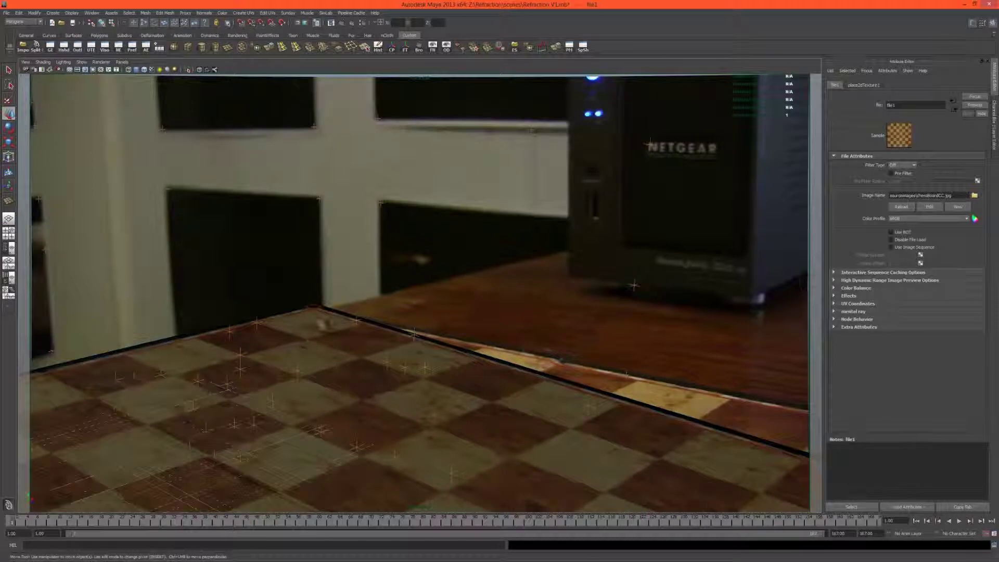
left_click(302, 326)
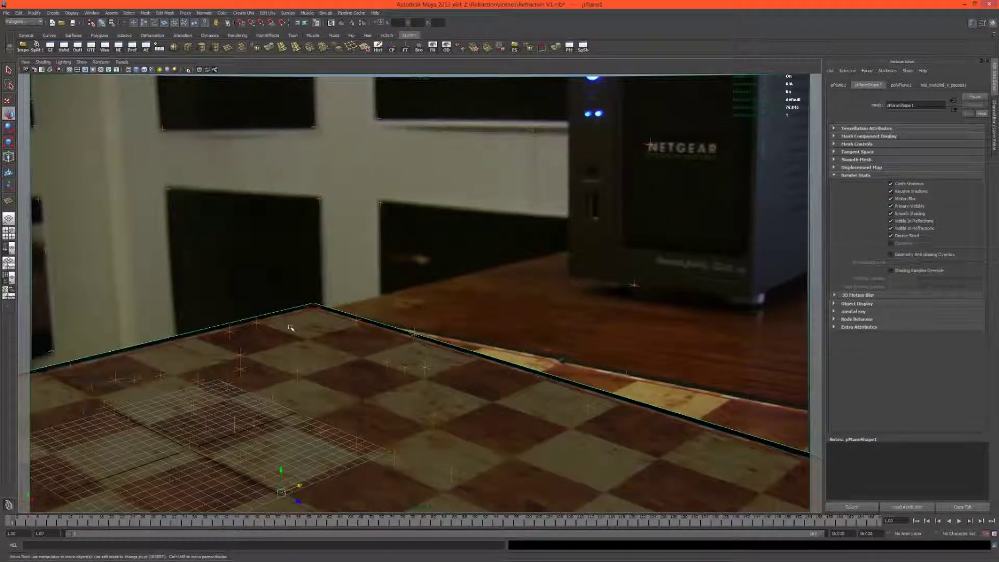
key("Delete")
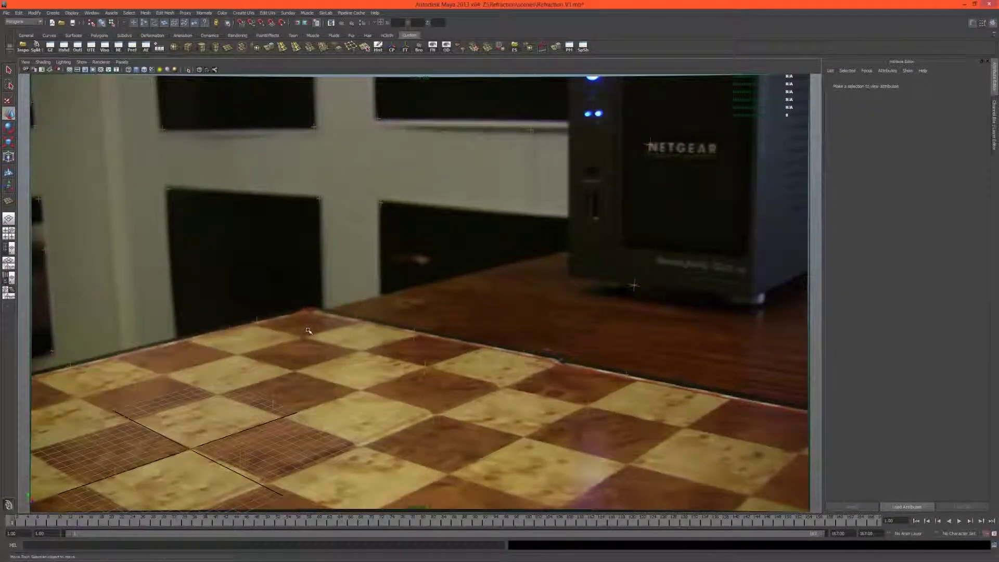
key("ctrl+z")
key("e")
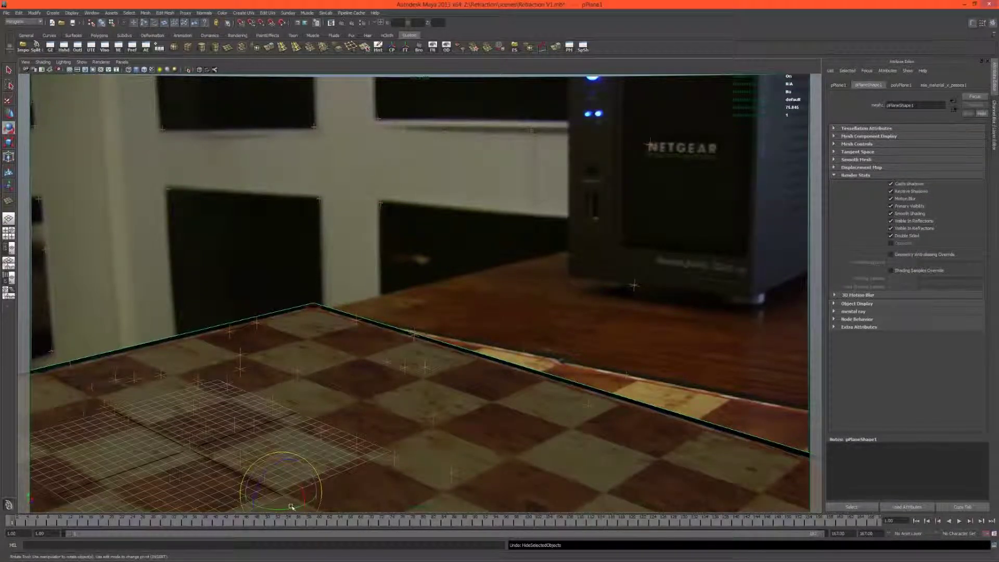
left_click_drag(293, 507, 263, 507)
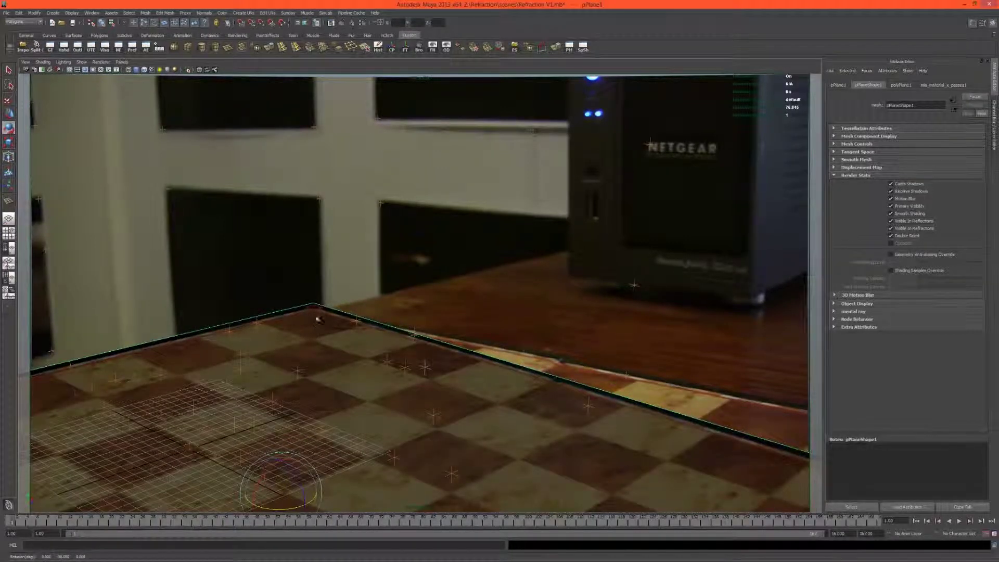
- Repeatedly hide and restore the plane to compare its dark and light squares with the chessboard in the footage
key("ctrl+h")
key("ctrl+z")
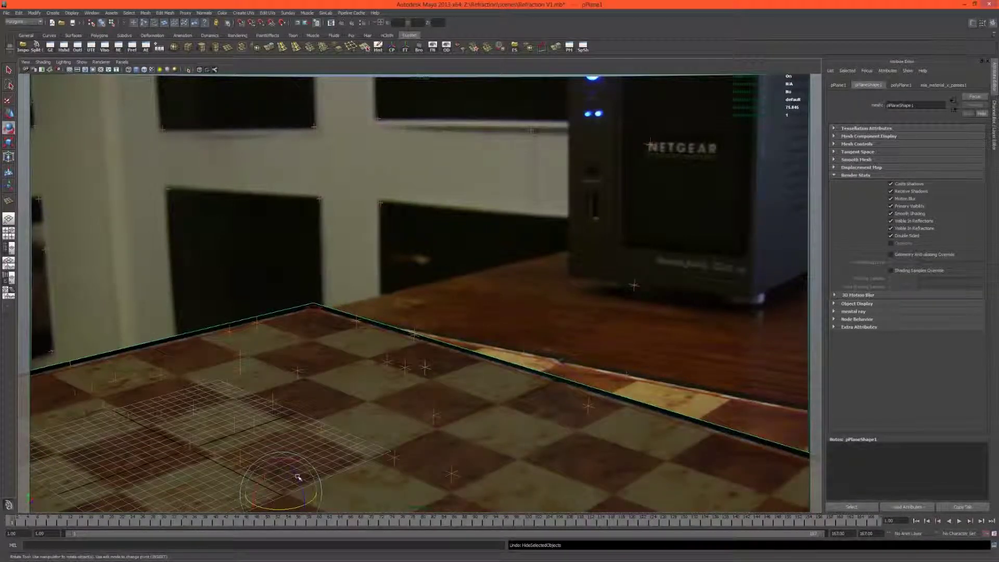
left_click(535, 306)
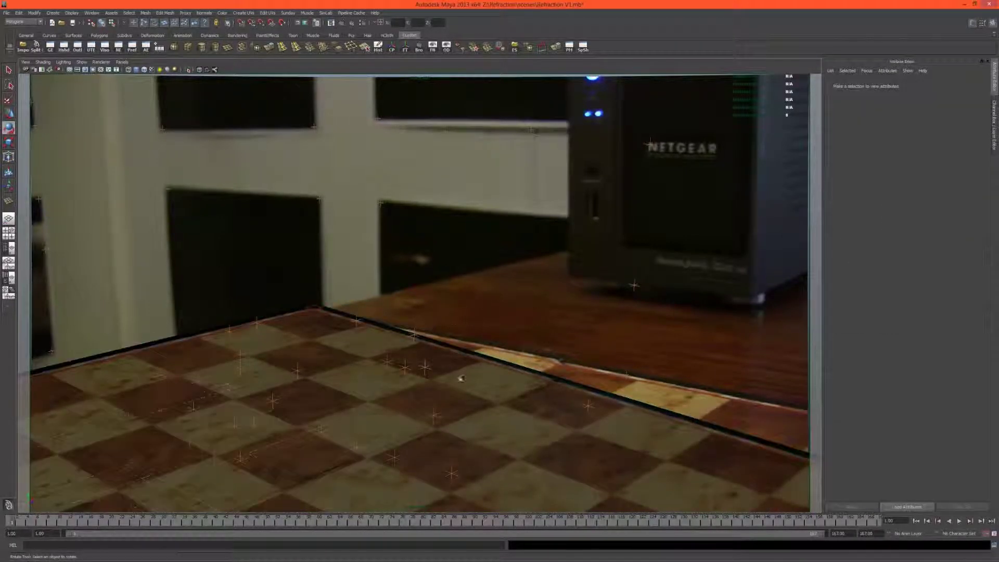
left_click(363, 368)
key("ctrl+h")
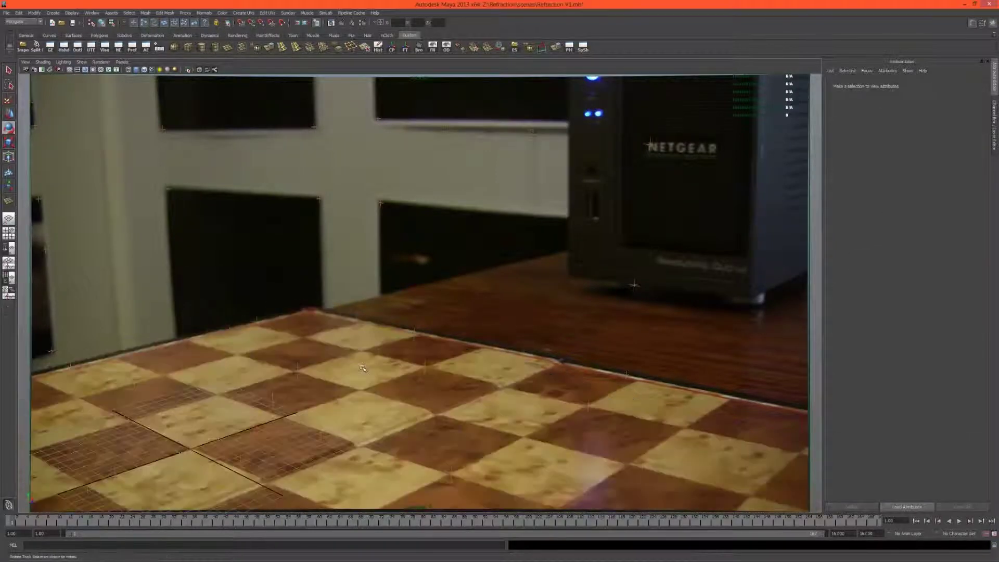
key("ctrl+z")
key("ctrl+h")
key("ctrl+z")
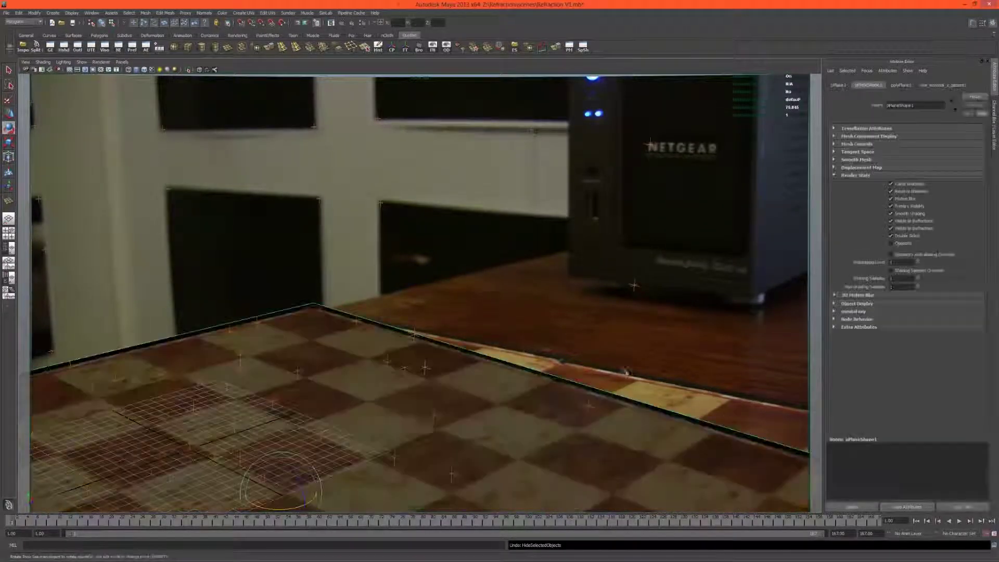
- Move the plane's pivot point to its back corner, at the chessboard's back corner in the footage
key("w")
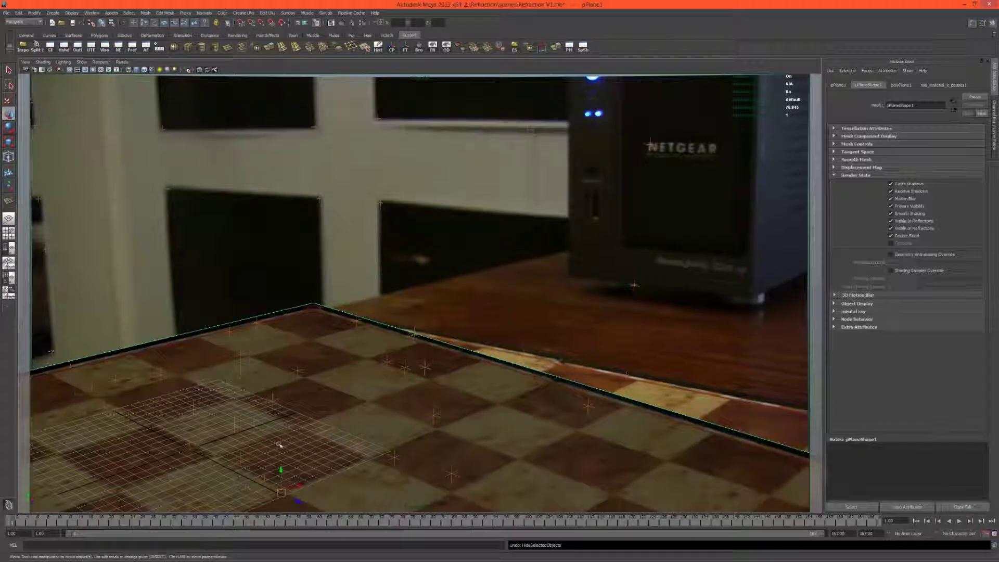
key("Insert")
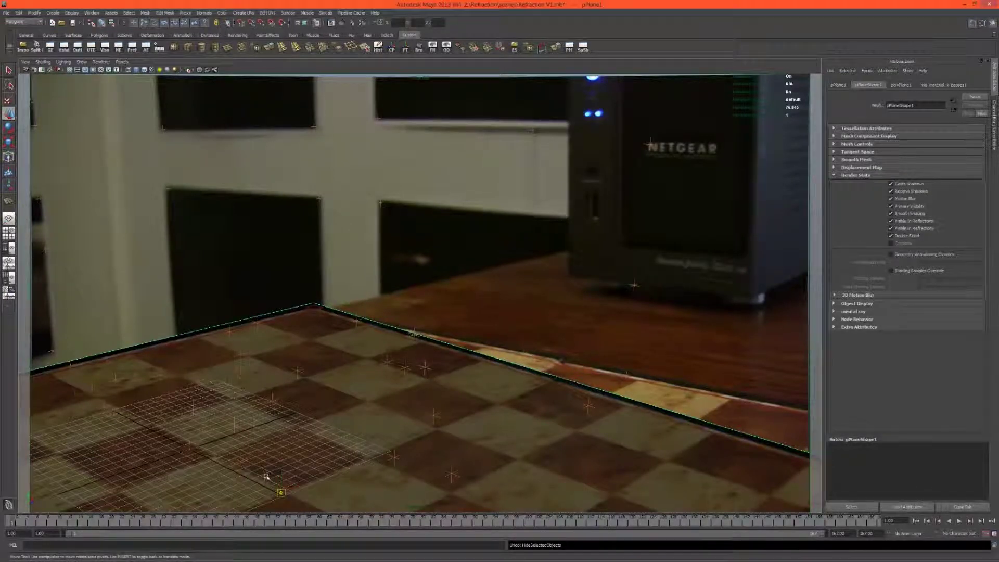
left_click_drag(281, 492, 314, 311)
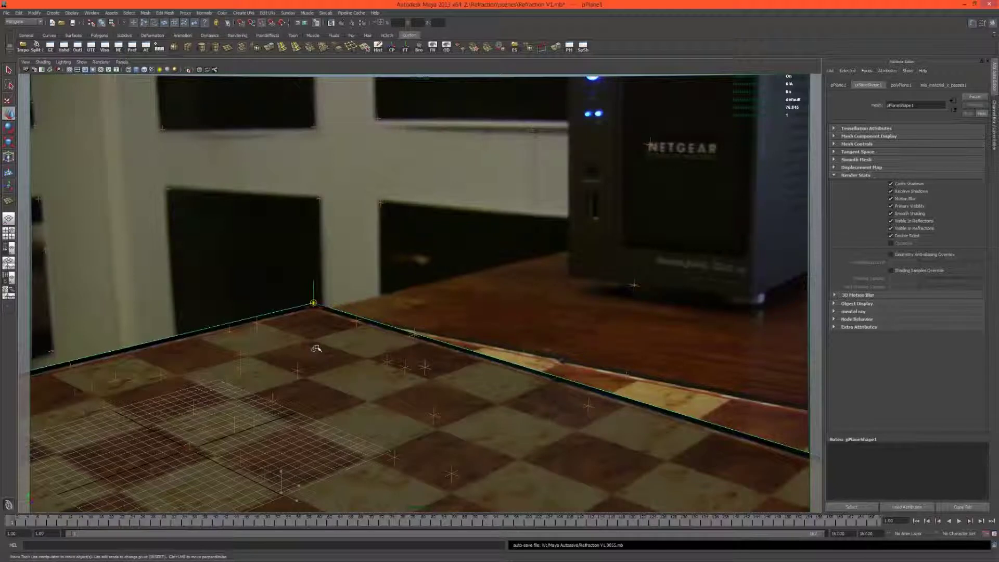
key("Insert")
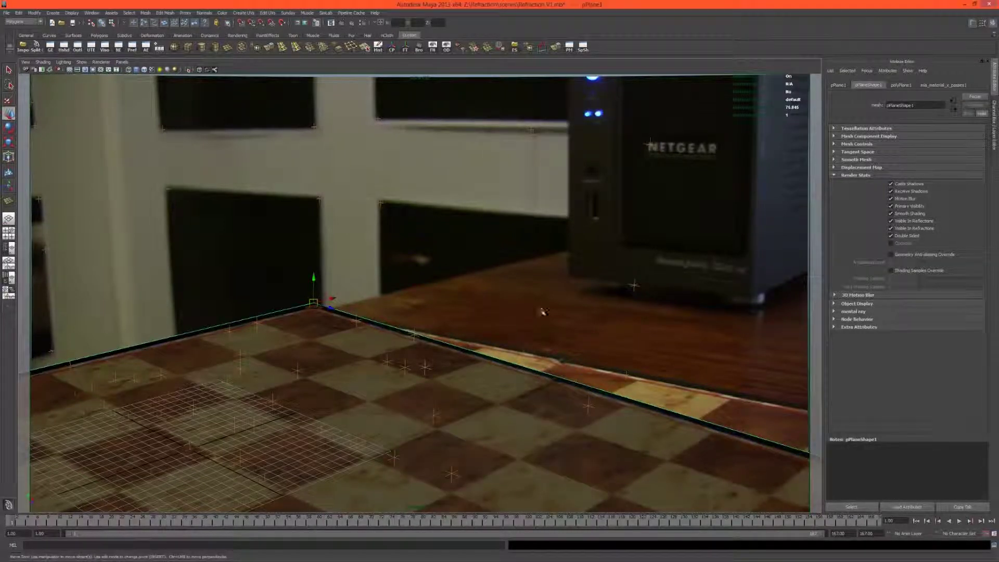
- Switch to the four-view layout and show the perspective camera in the view below the footage view
key("space")
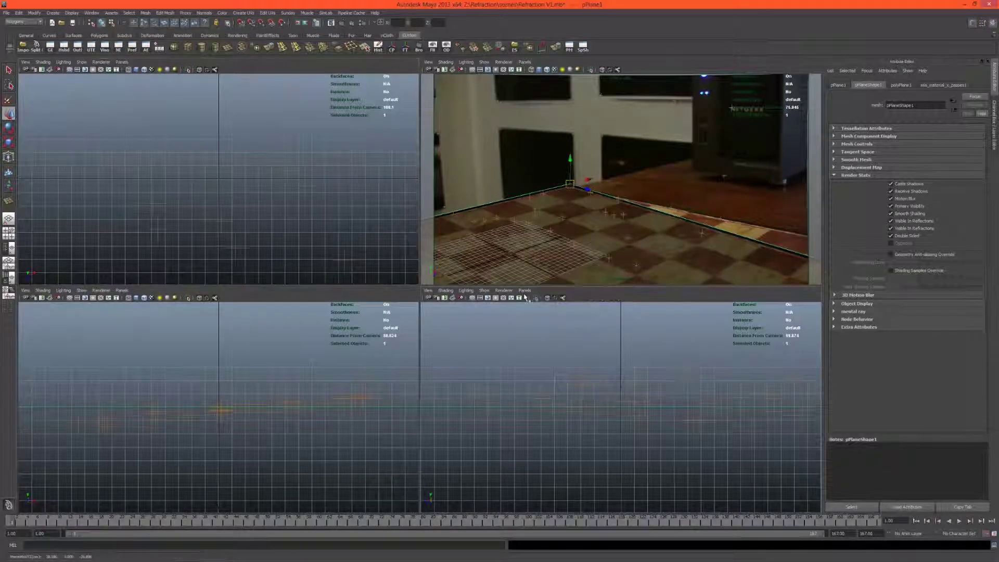
left_click(523, 291)
left_click(593, 303)
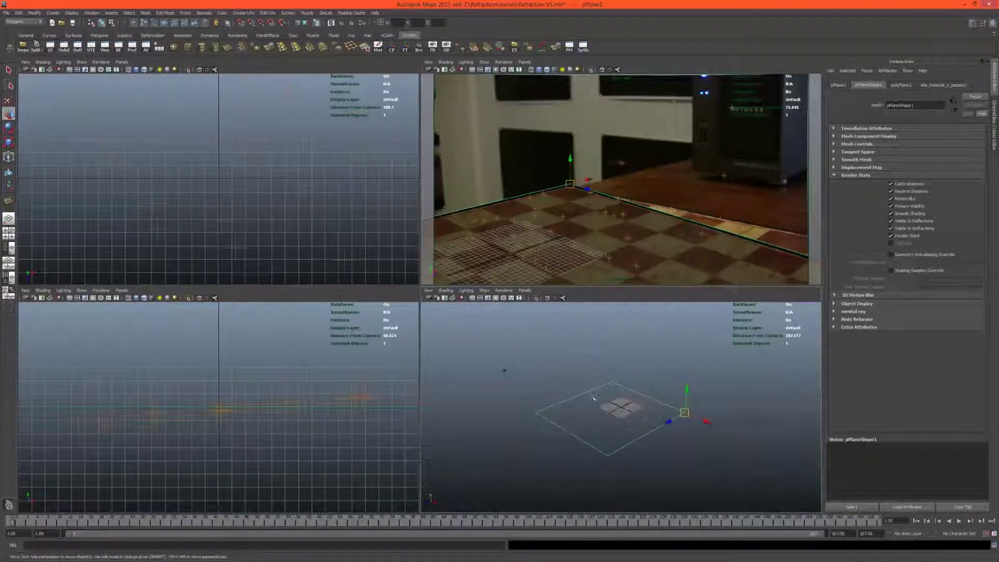
- Select the plane edge opposite the pivot corner and move it until the plane's border follows the chessboard's border in the footage
scroll(583, 368, "up", 3)
left_click(585, 371)
left_click(619, 420)
right_click_drag(620, 420, 619, 395)
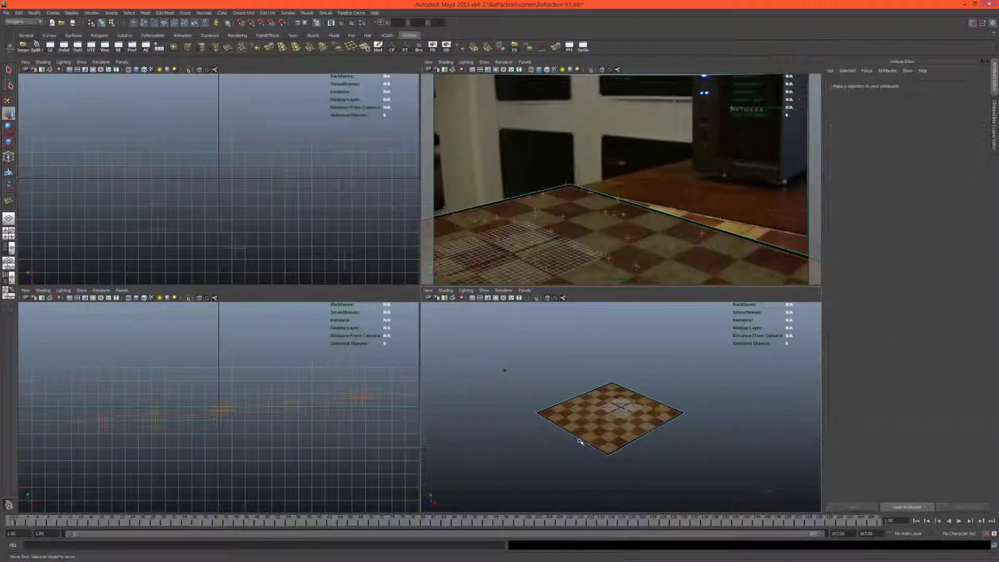
left_click(578, 443)
mouse_move(585, 440)
left_mouse_down()
mouse_move(601, 446)
mouse_move(567, 446)
left_mouse_up()
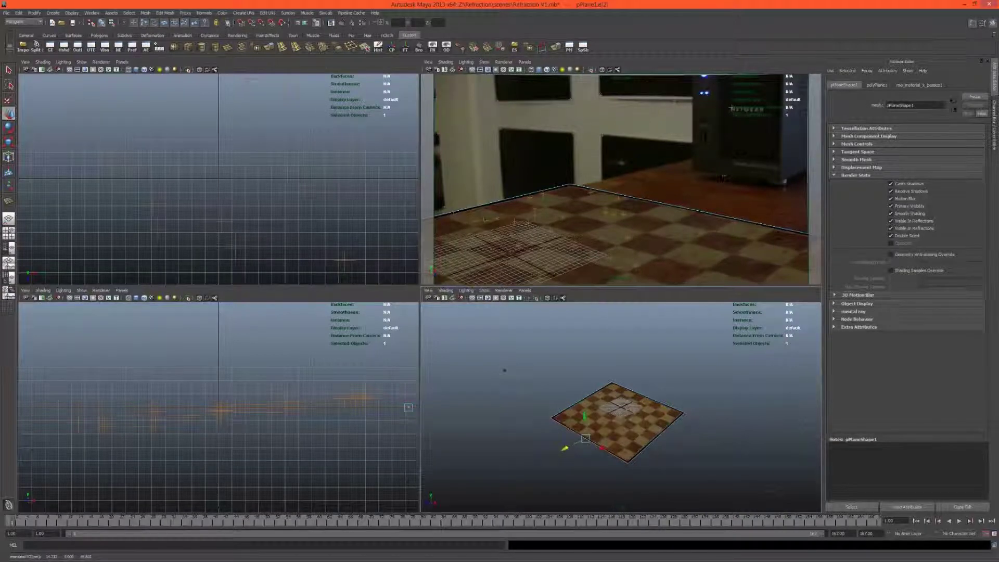
- Select the whole plane and repeatedly toggle its display in the footage view to compare its squares with the real chessboard
left_click(574, 204)
right_click_drag(574, 205, 595, 195)
left_click(570, 209)
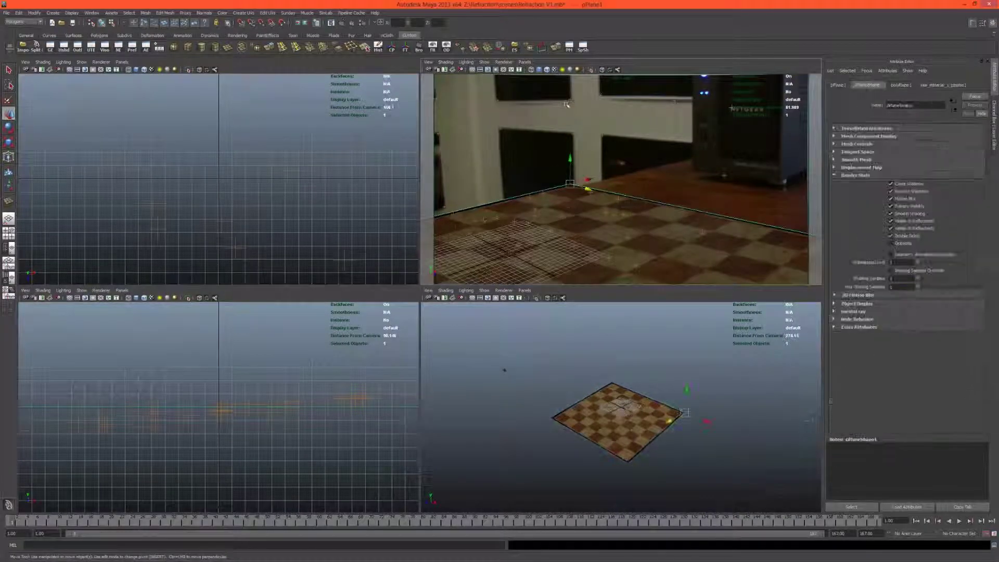
left_click(603, 71)
left_click(603, 71)
left_click(603, 71)
left_click(603, 71)
left_click(604, 71)
left_click(603, 71)
left_click(603, 71)
left_click(603, 72)
left_click(603, 71)
left_click(603, 71)
left_click(603, 72)
left_click(603, 71)
left_click(603, 71)
left_click(603, 71)
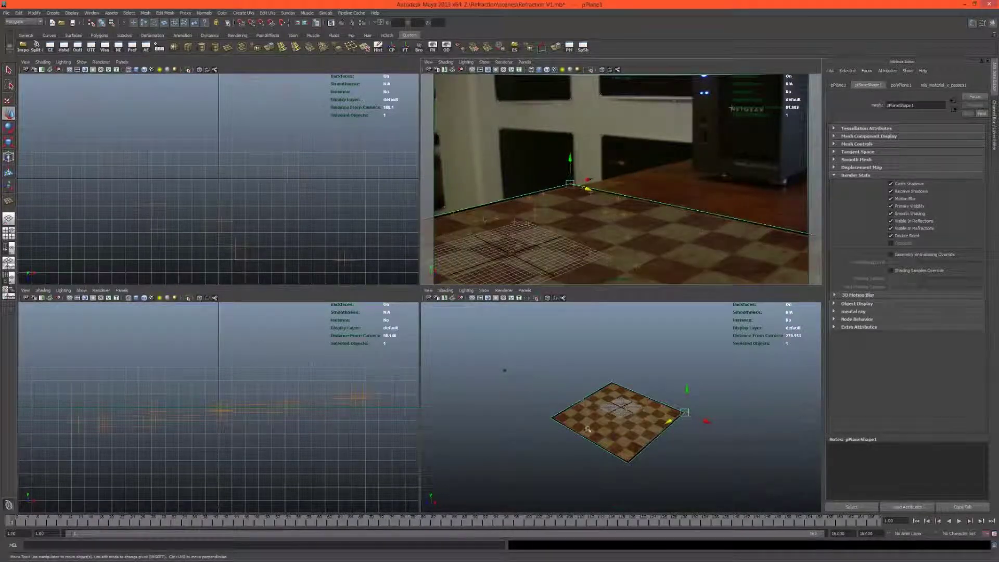
- Select the plane's far-side edge in the perspective view and move it slightly outward until the squares match the chessboard in the footage
right_click_drag(590, 408, 590, 388)
left_click(576, 400)
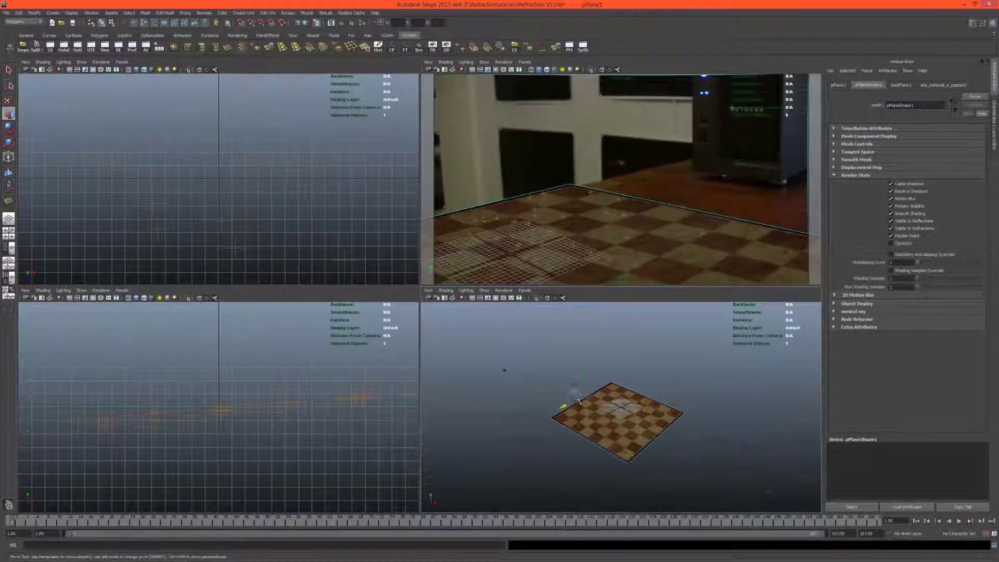
left_click_drag(599, 407, 590, 404)
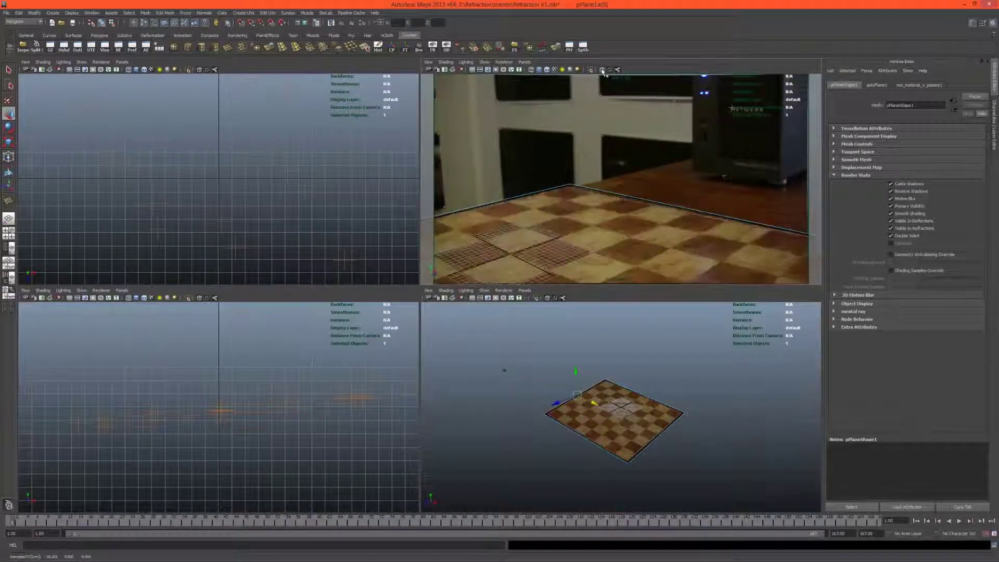
left_click_drag(595, 404, 592, 403)
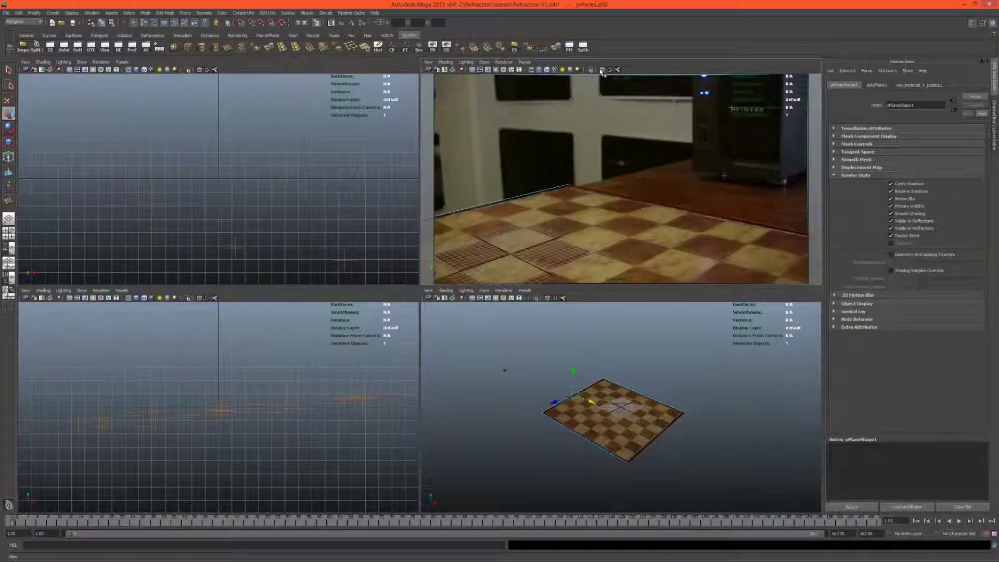
left_click(601, 70)
left_click(601, 70)
left_click(601, 70)
- Return to the whole plane and rename it chessboard
left_click(576, 227)
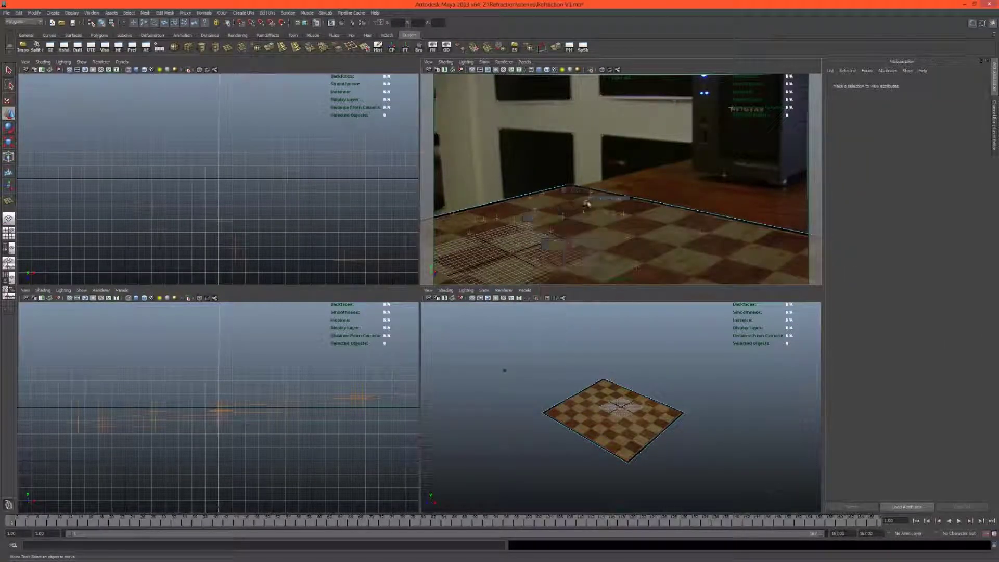
left_click(582, 200)
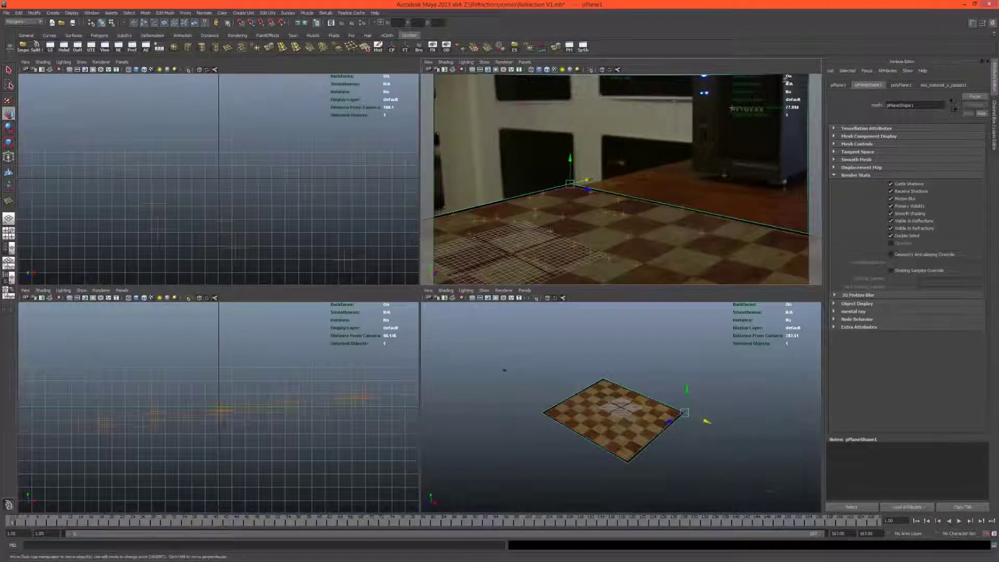
left_click(829, 86)
type("checsboard")
key("Return")
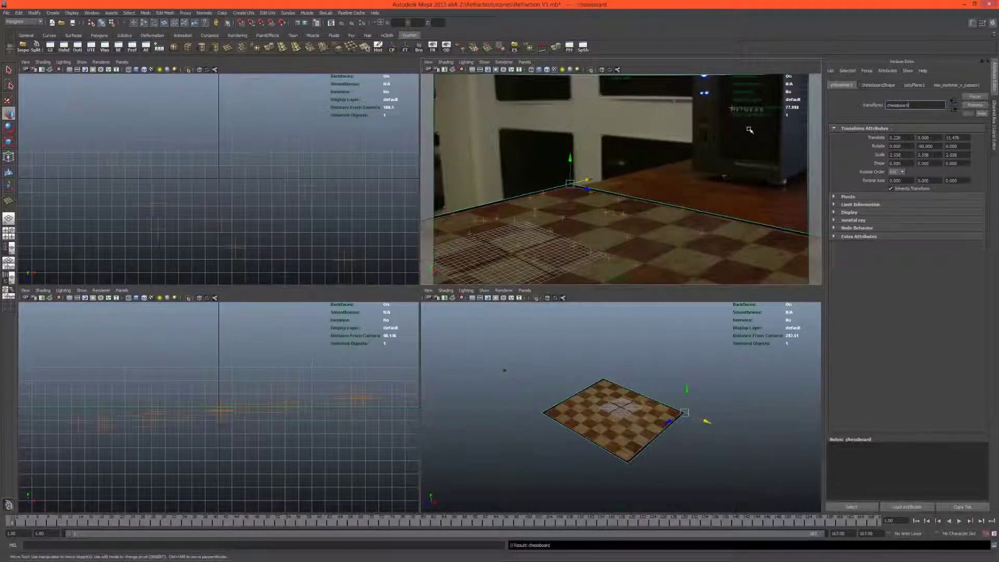
left_click(639, 157)
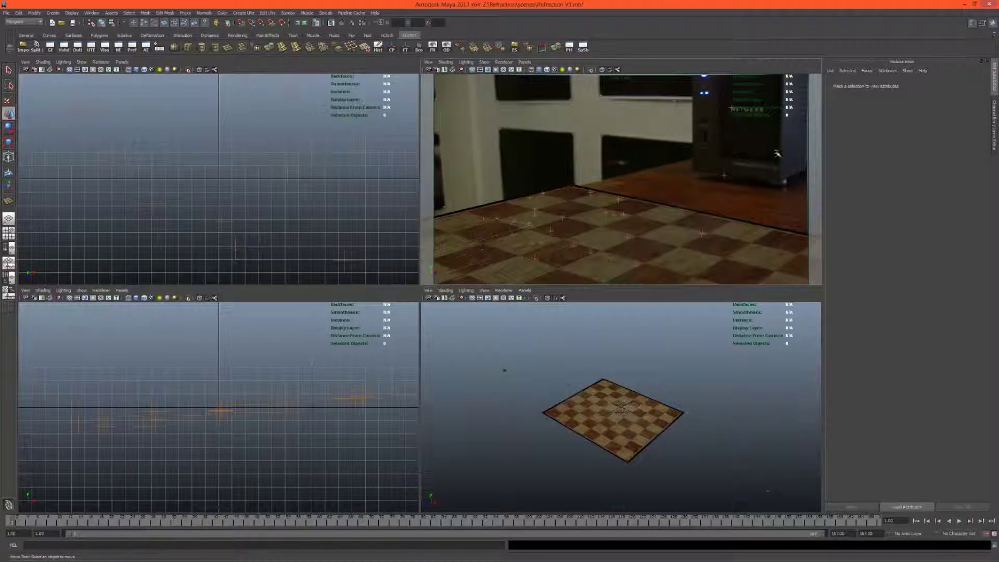
- Draw a large polygon plane across the tabletop and shift it so it extends around the chessboard plane
left_click(228, 48)
left_click_drag(762, 135, 652, 454)
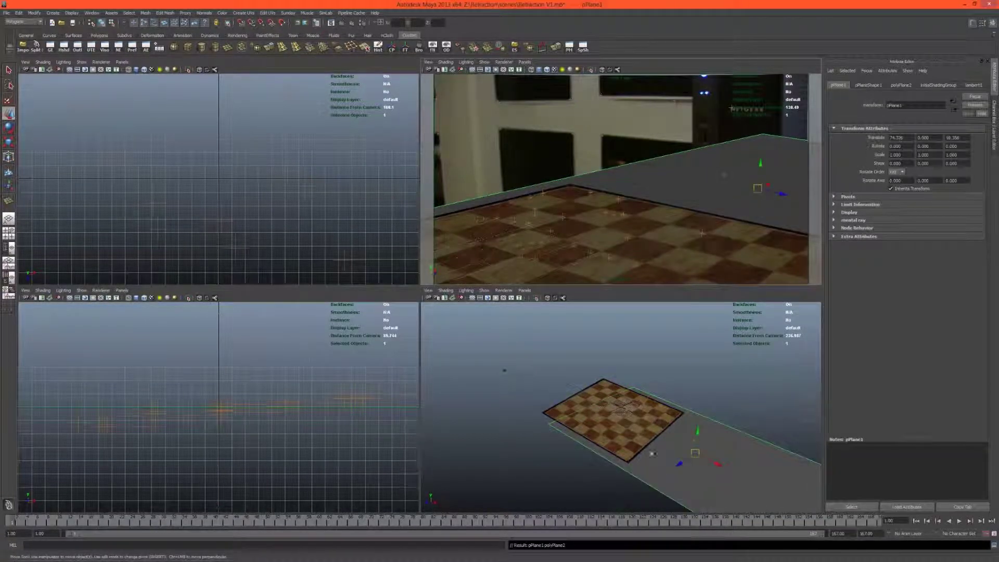
left_click_drag(769, 184, 612, 187)
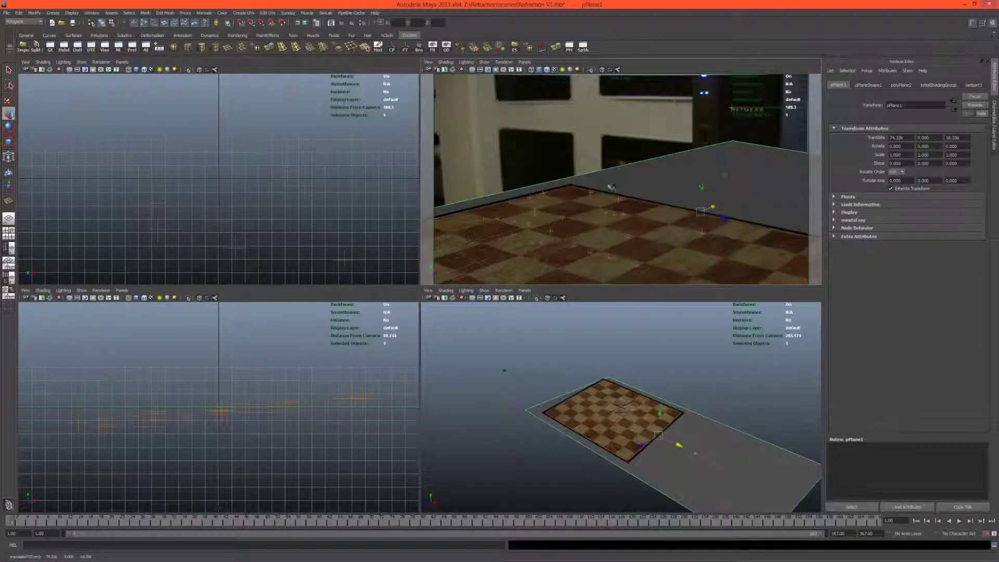
- Rename the large tabletop plane as shadowcatcher
left_click_drag(906, 106, 815, 110)
type("grodowscatcher")
key("Return")
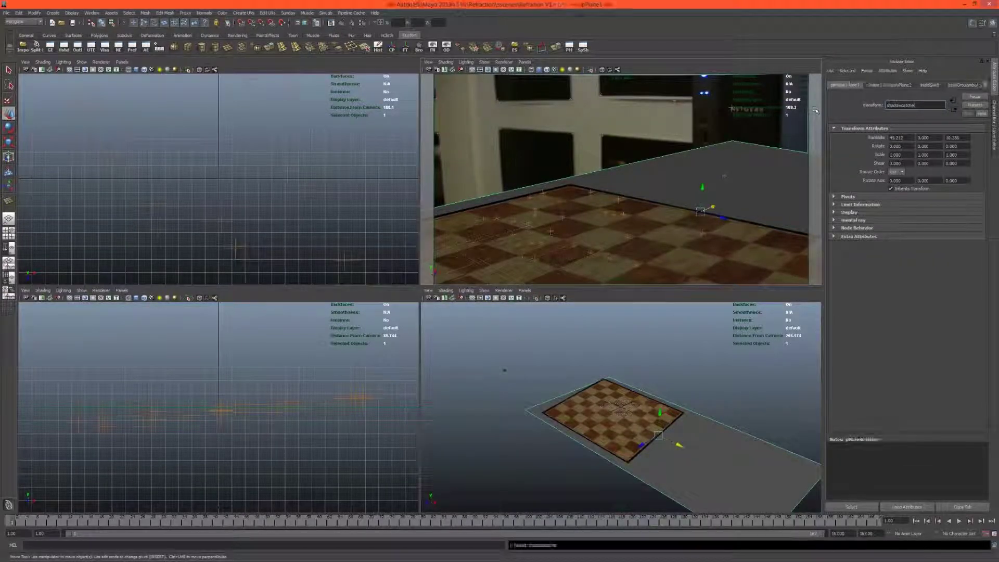
left_click(639, 137)
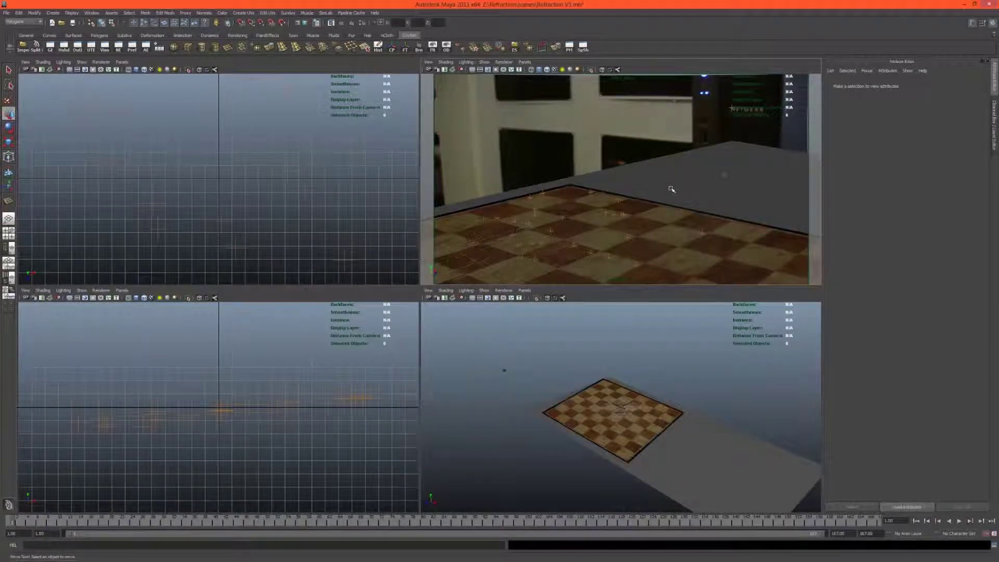
- Hide the shadowcatcher plane and the chessboard plane to expose the footage
left_click(671, 189)
key("Delete")
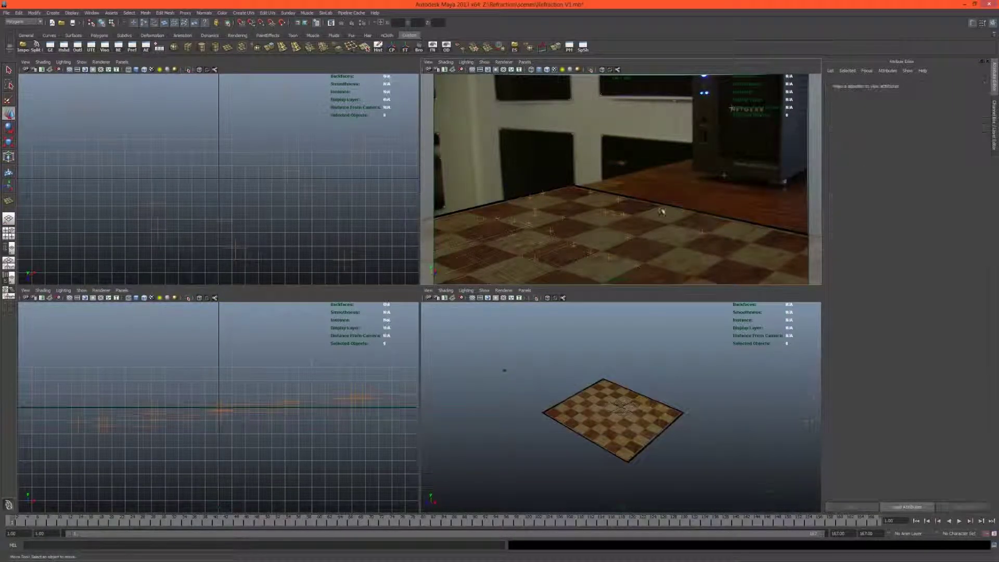
left_click(679, 213)
key("Delete")
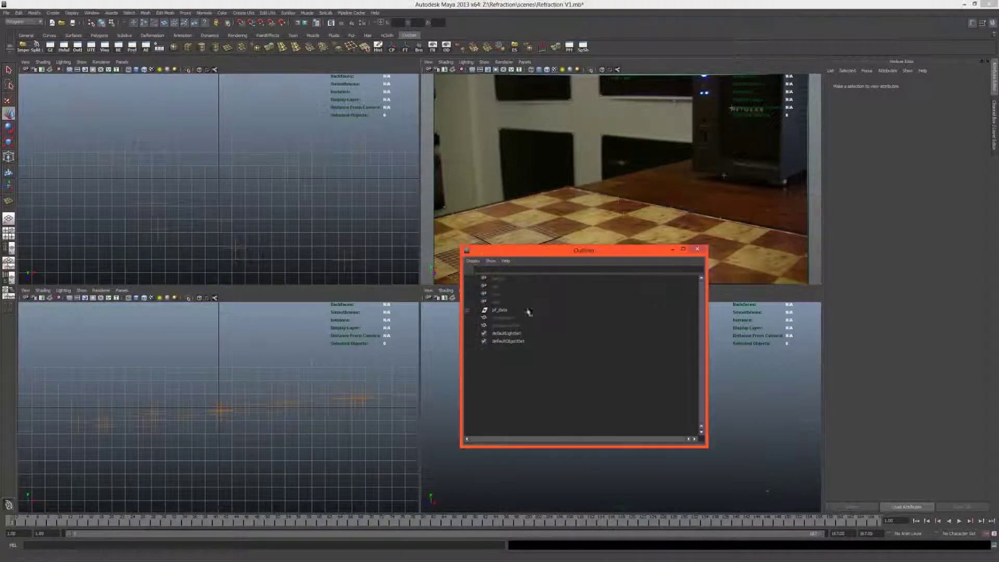
- Show the hidden chessboard and shadowcatcher planes again
left_click(514, 318)
left_click(507, 326, "shift")
key("shift+h")
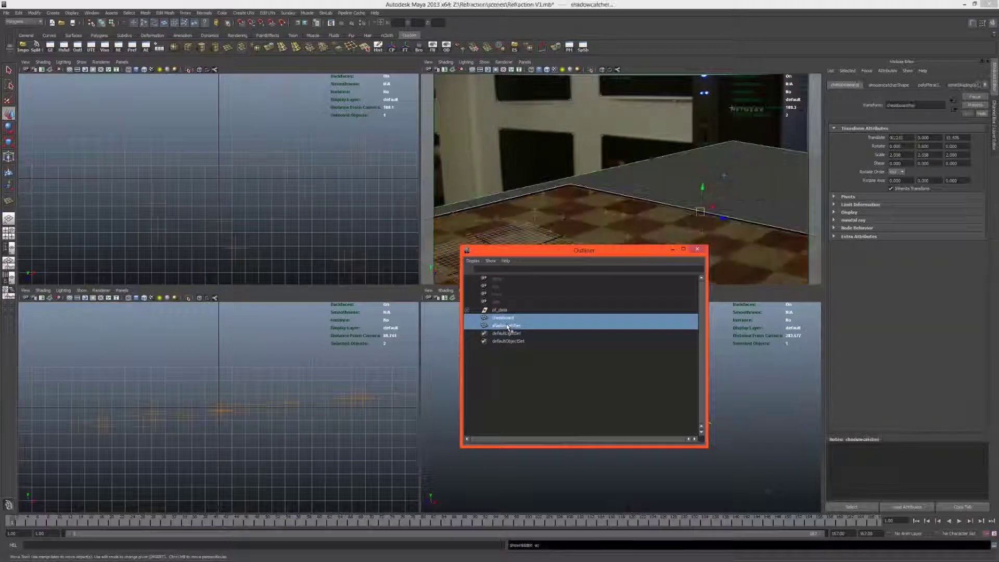
left_click(539, 360)
- Create a second mia_material_x_passes material in the Hypershade and set its reflectivity to 0
left_click(63, 48)
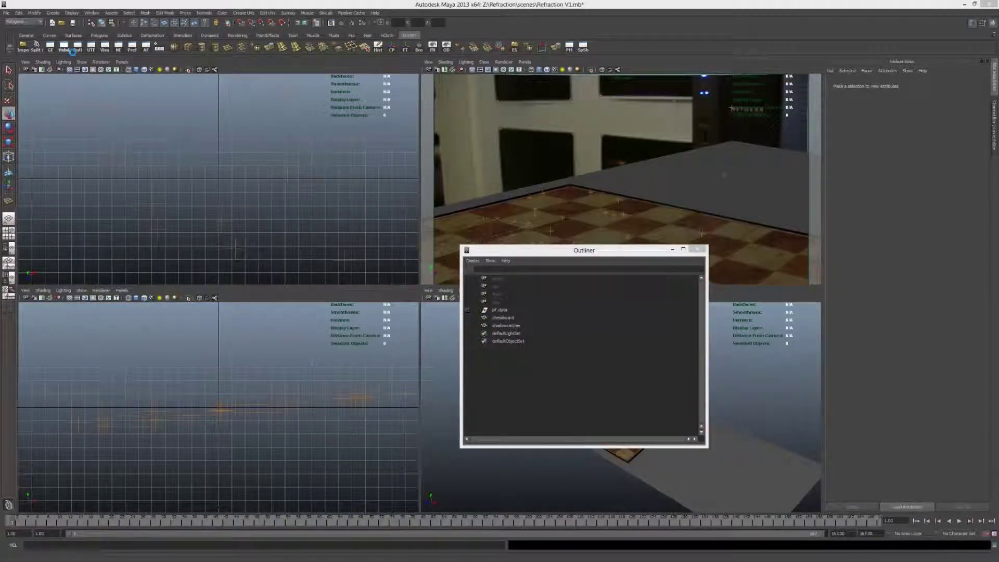
left_click_drag(549, 192, 404, 219)
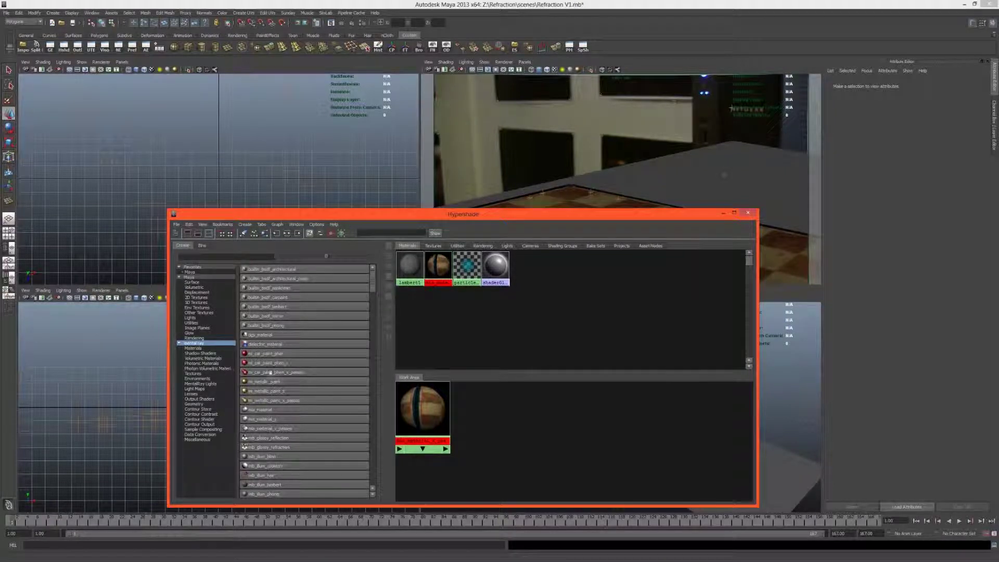
left_click(271, 430)
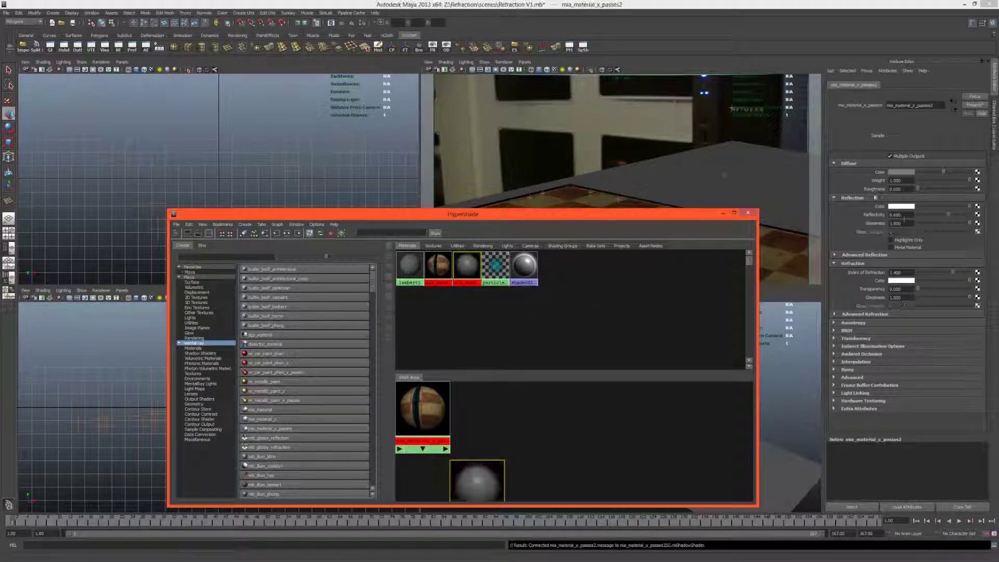
left_click(904, 222)
left_click_drag(903, 219, 901, 219)
- Map a Projection node to the new material's diffuse color and a File texture to the projection's image
left_click(978, 172)
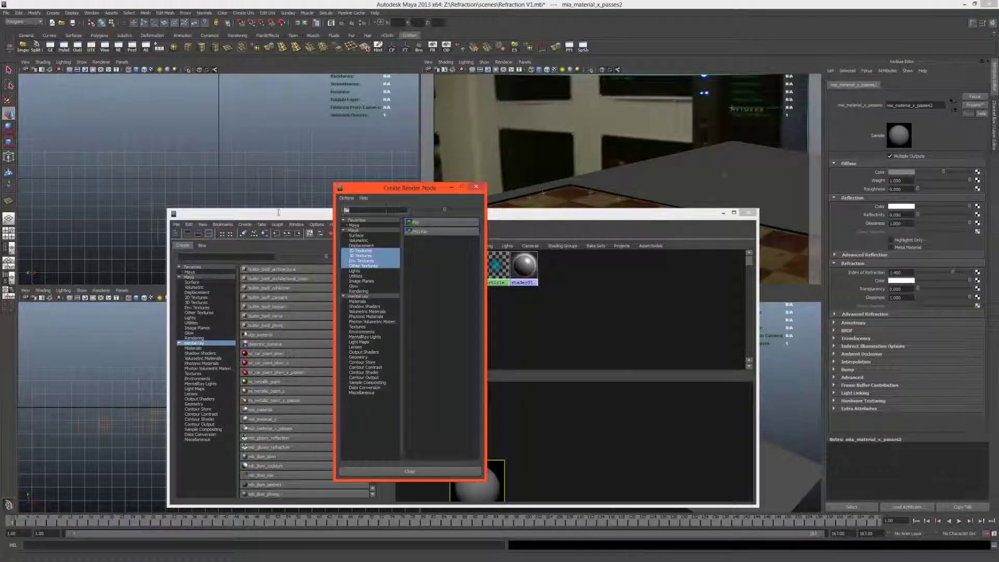
type("projecti")
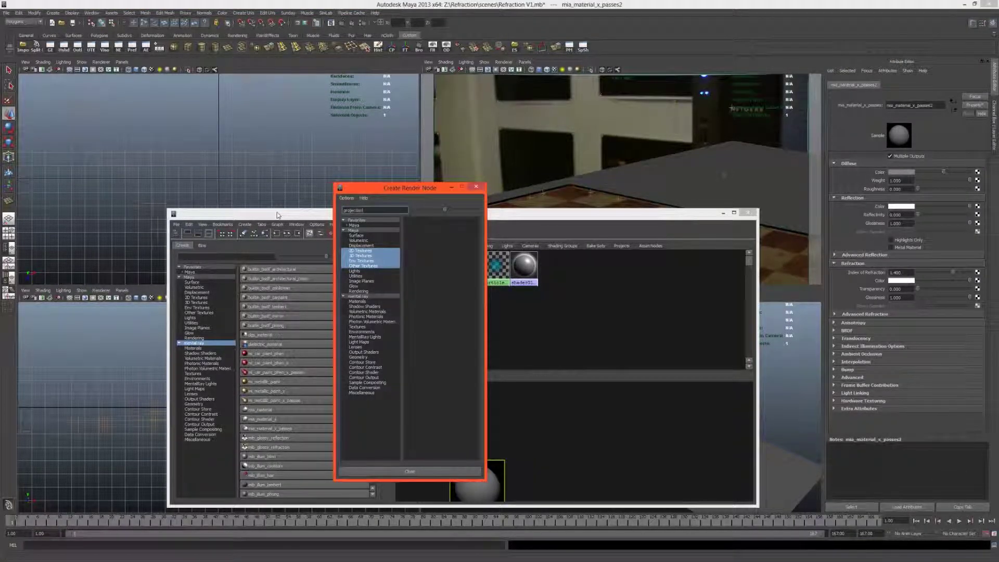
type("on")
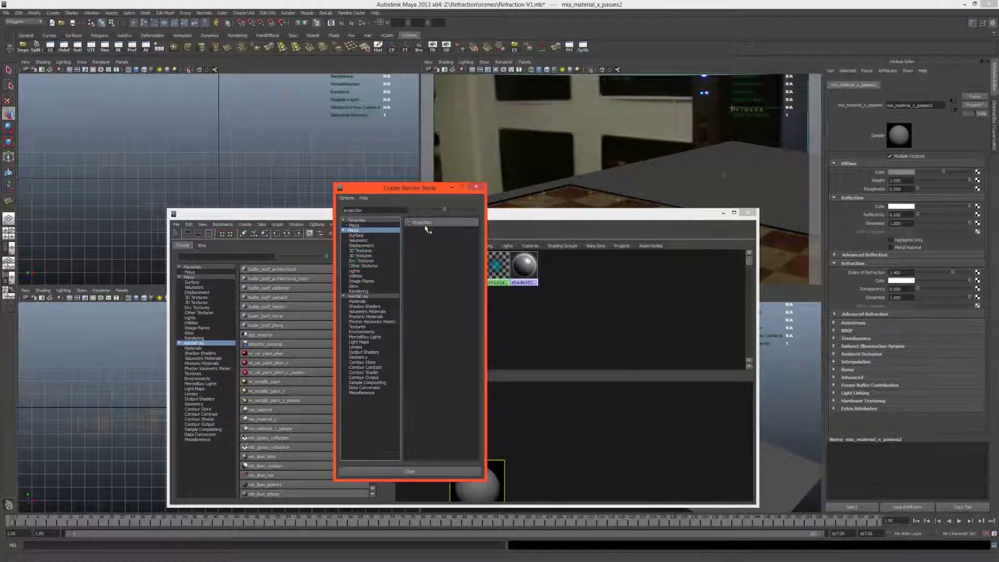
left_click(422, 223)
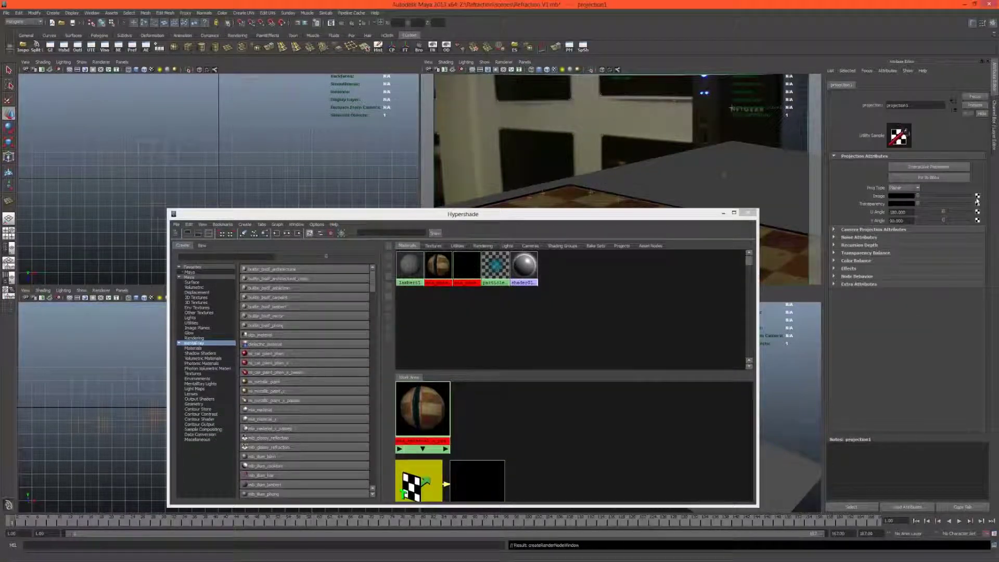
left_click(977, 197)
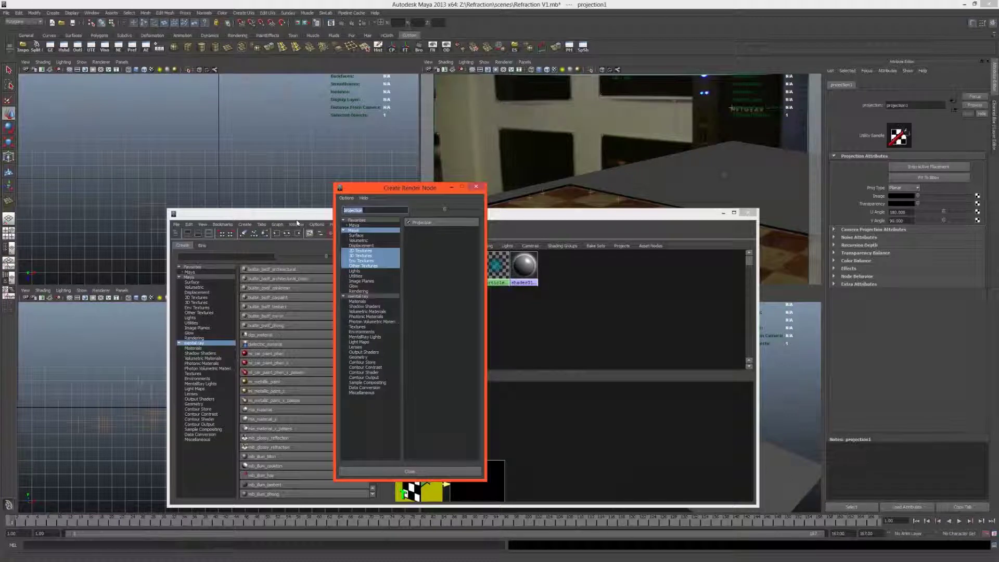
type("file")
left_click(417, 222)
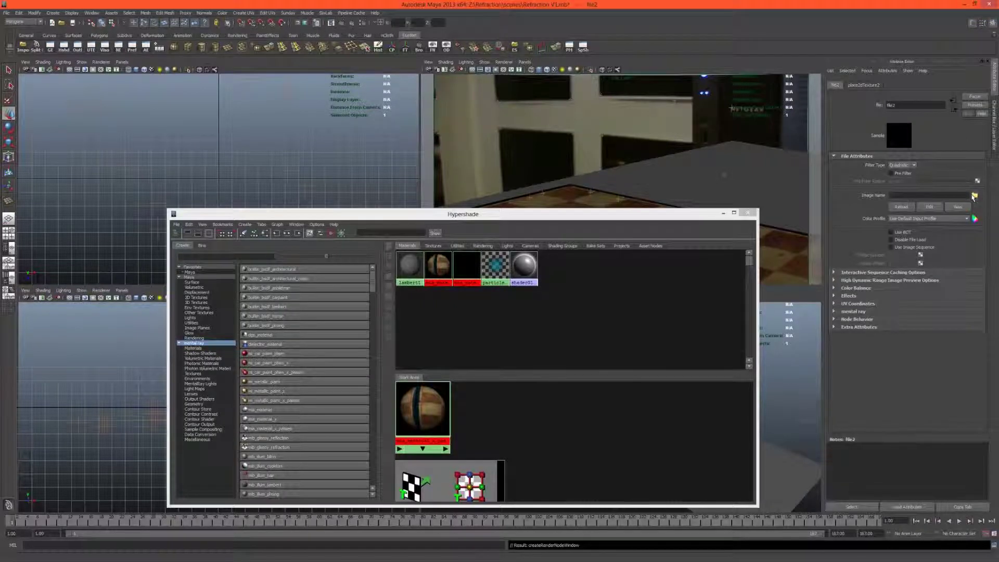
- Load ChessBoard000.tiff from the project's undistorted footage folder into the file texture
left_click(974, 196)
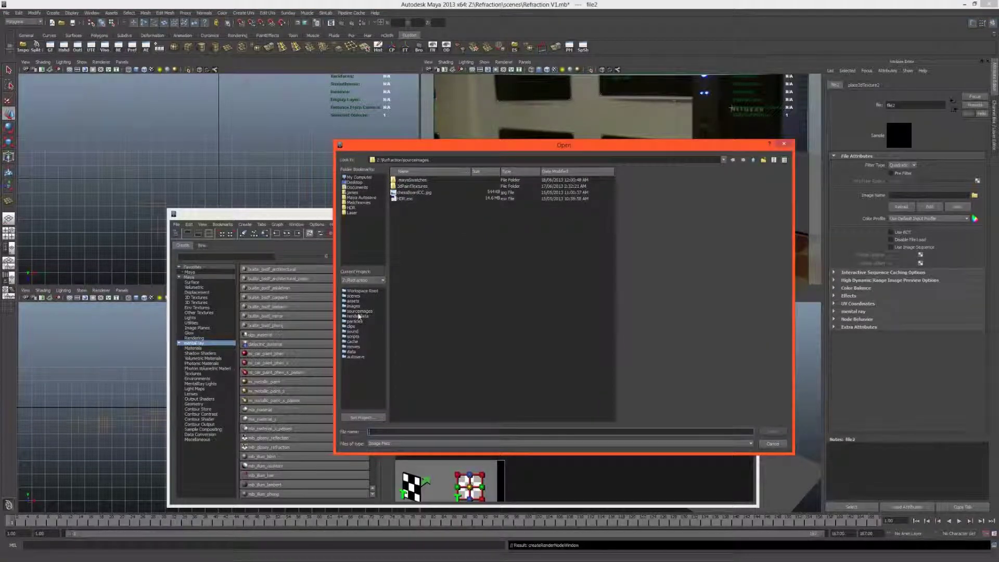
left_click(753, 161)
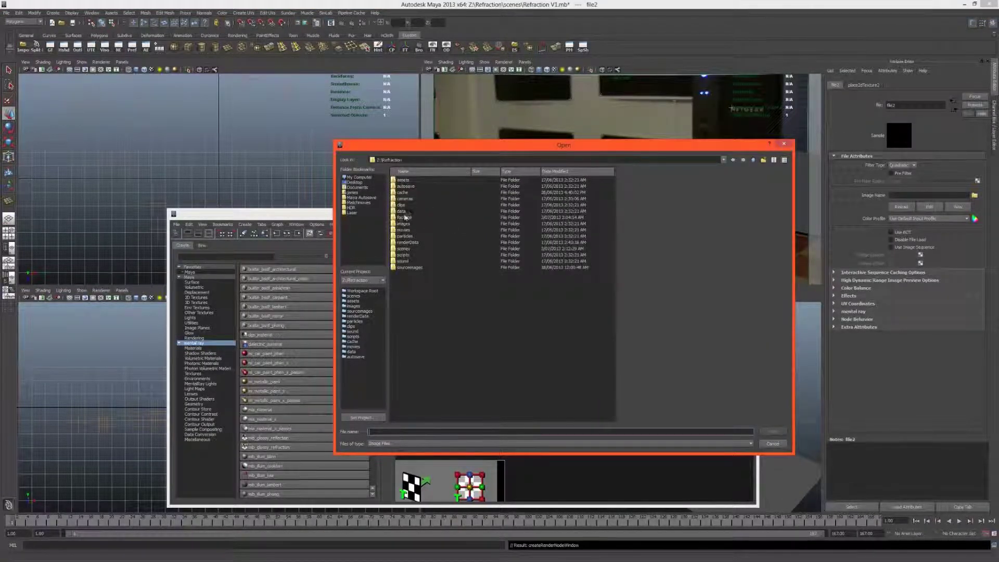
double_click(405, 217)
double_click(406, 181)
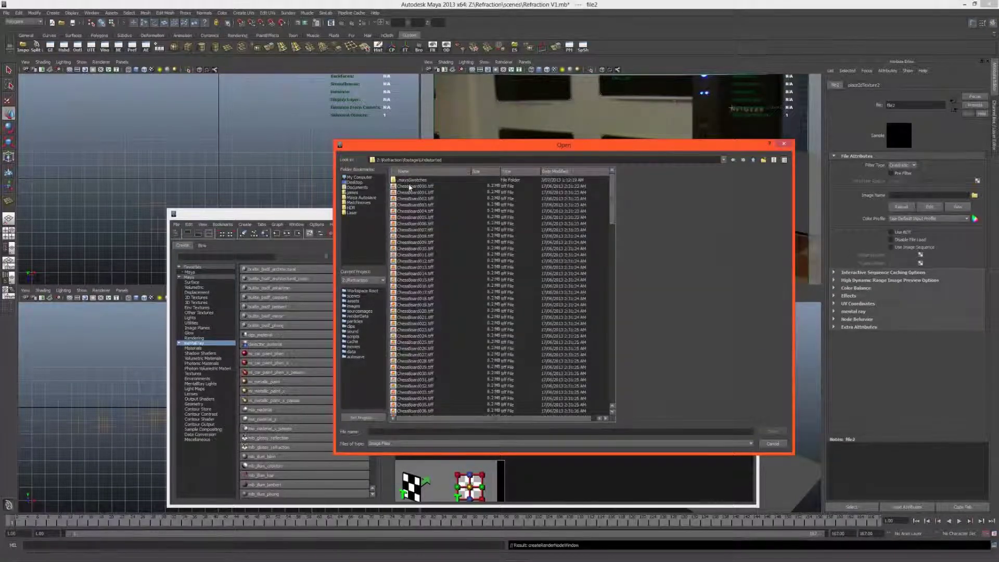
left_click(411, 186)
left_click(772, 430)
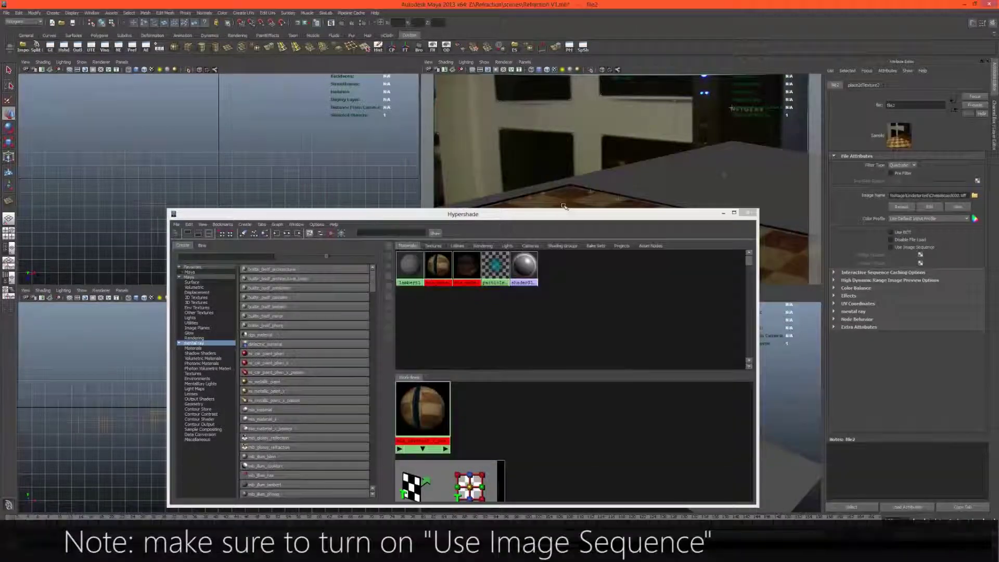
- Set the footage texture's color profile to sRGB and its filter type to Off
left_click(916, 218)
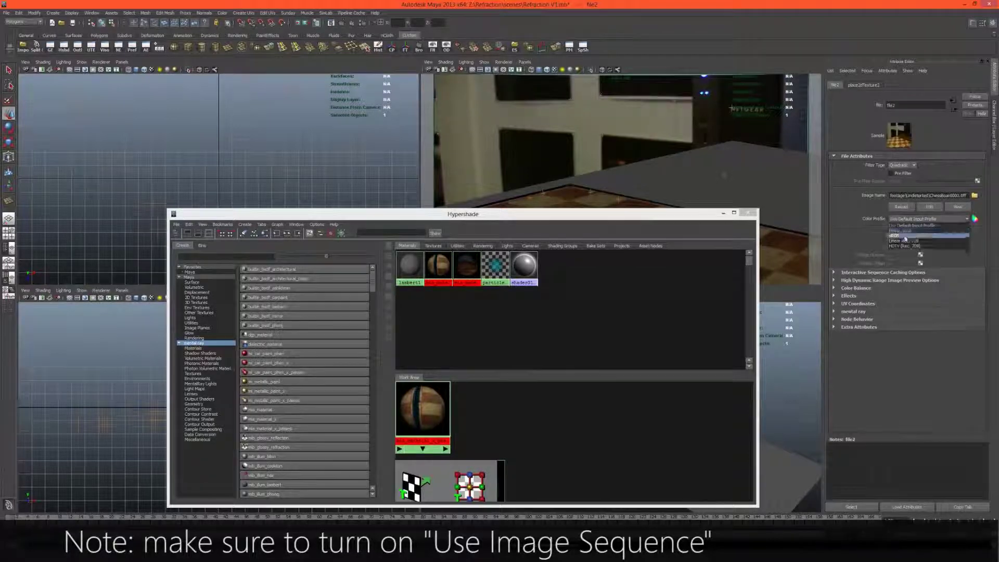
left_click(910, 235)
left_click(901, 165)
left_click(897, 167)
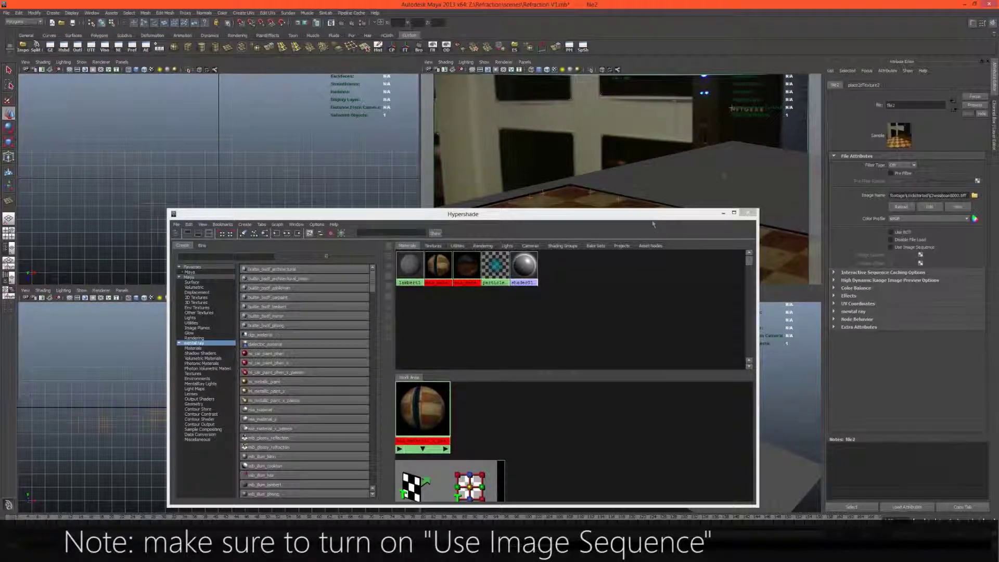
- Graph the new material's network, set its projection type to Perspective and link the projection to the matchmoved camera
right_click(469, 272)
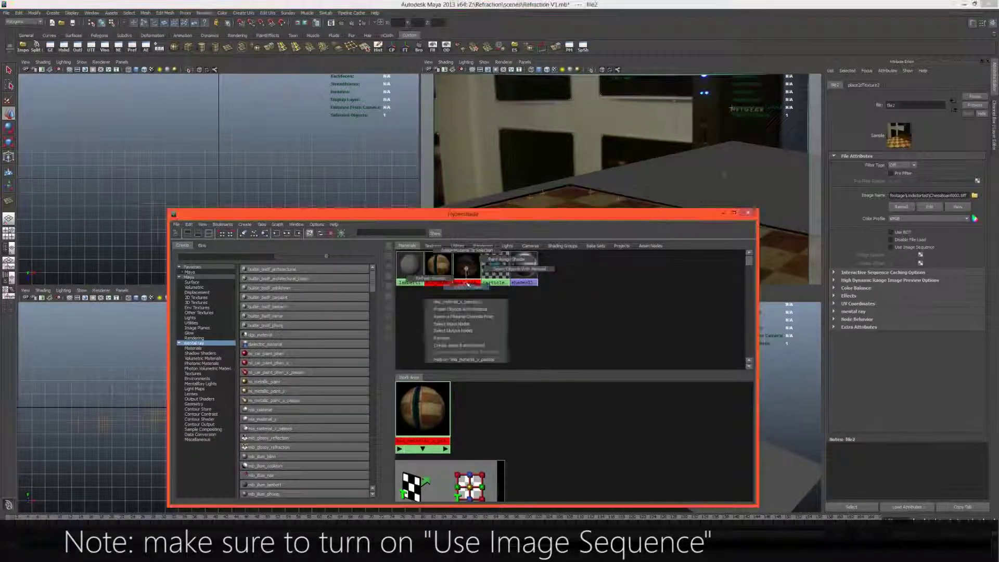
left_click(466, 286)
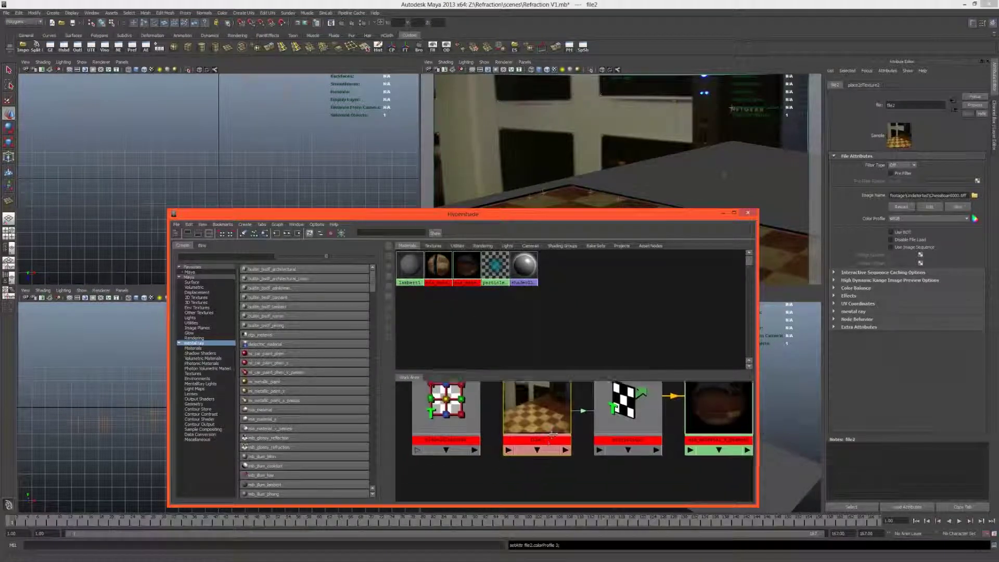
left_click(599, 436)
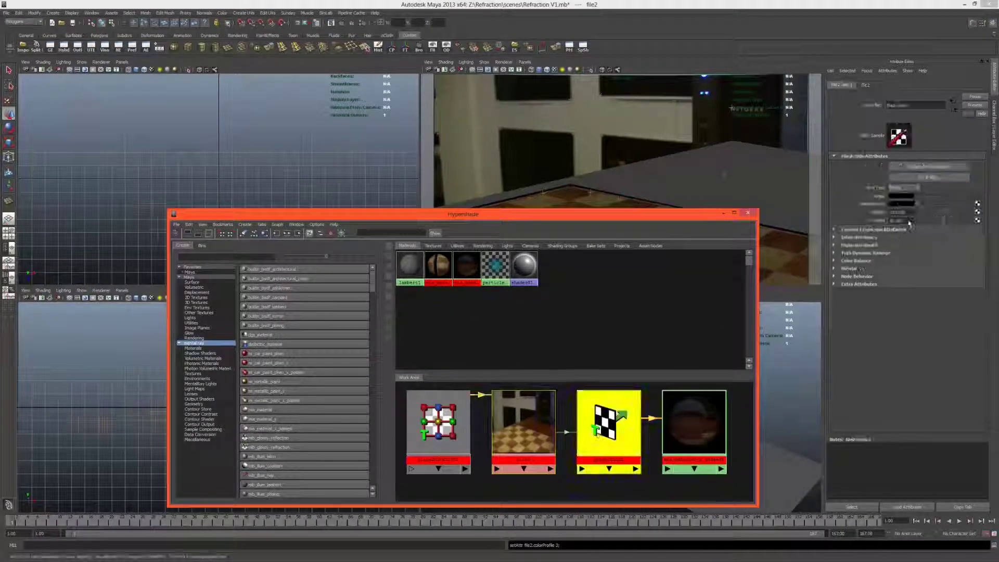
left_click(902, 189)
left_click(899, 235)
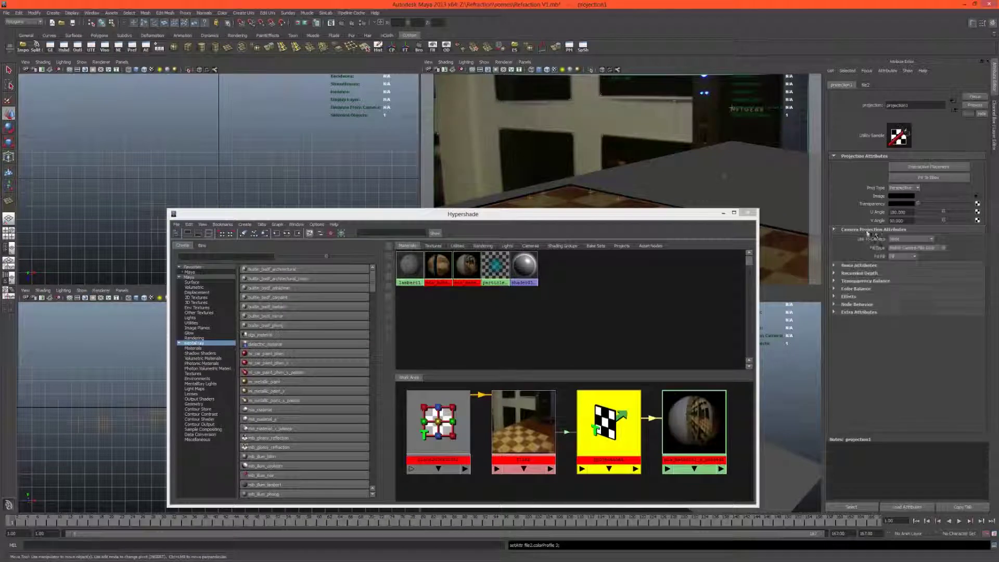
left_click(901, 239)
left_click(903, 252)
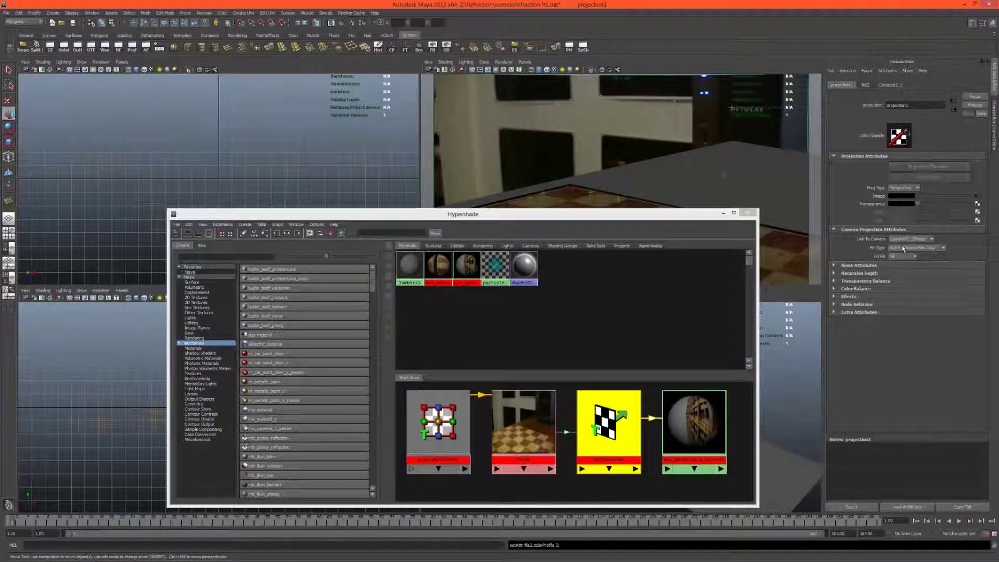
- Expand the pf_data group in the Outliner and rename the matchmoved camera as rendercam
left_click(81, 51)
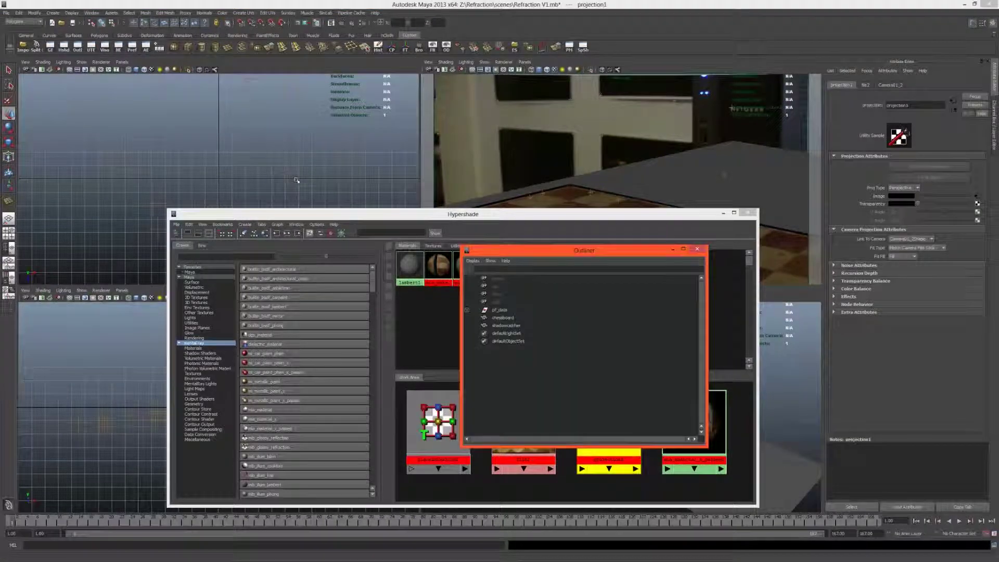
left_click(466, 309)
left_click(496, 318)
double_click(496, 318)
key("BackSpace")
type("rendercam")
key("Return")
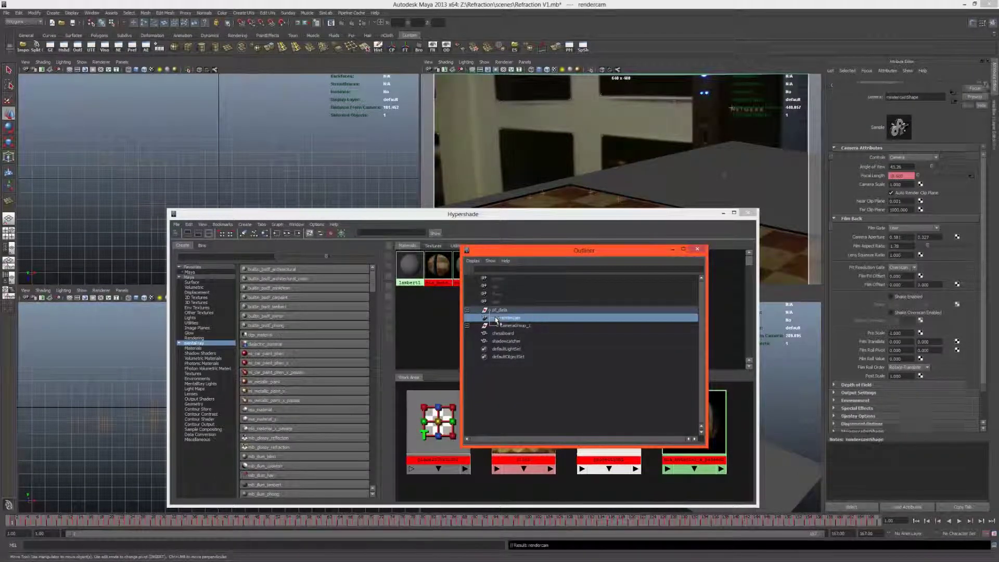